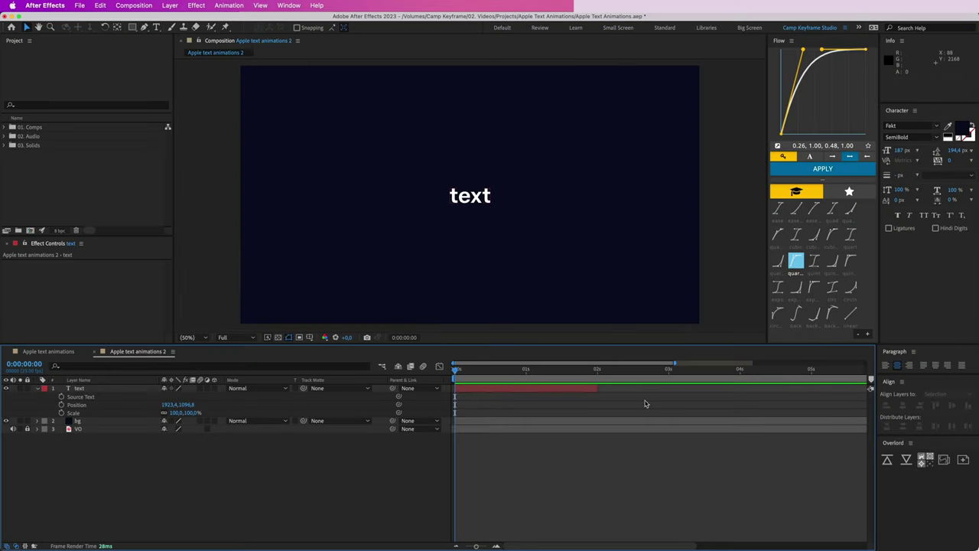
Lock the bg and VO layers so that only the text layer stays editable.
key(minus)
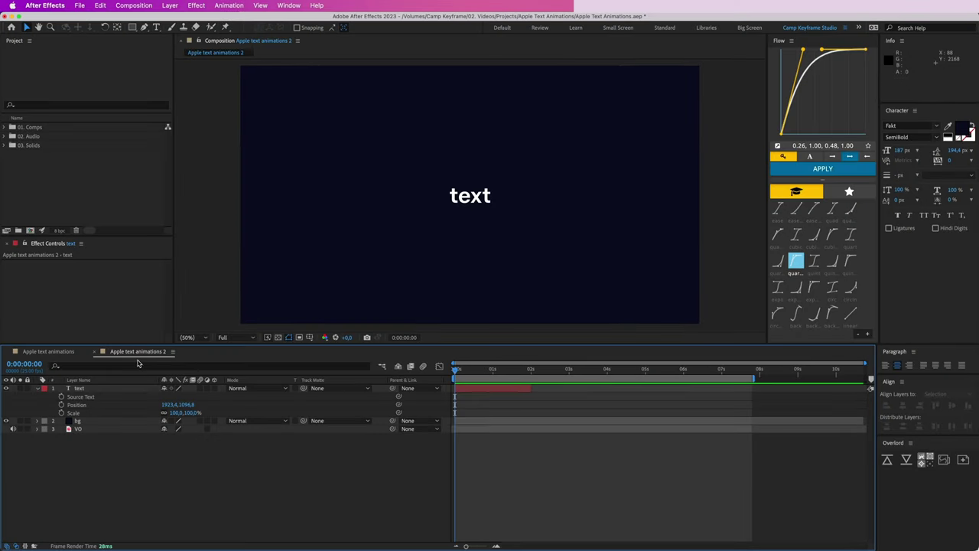
click(98, 388)
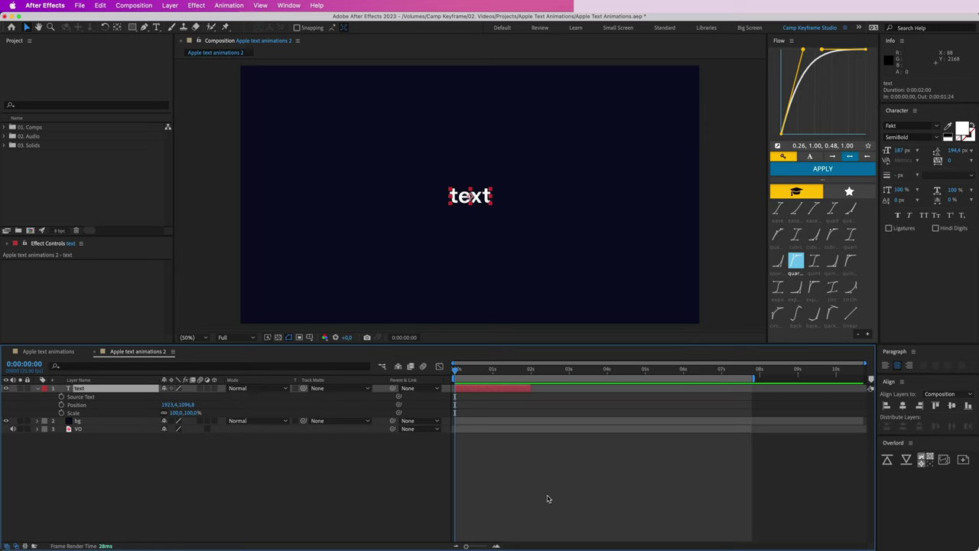
click(548, 499)
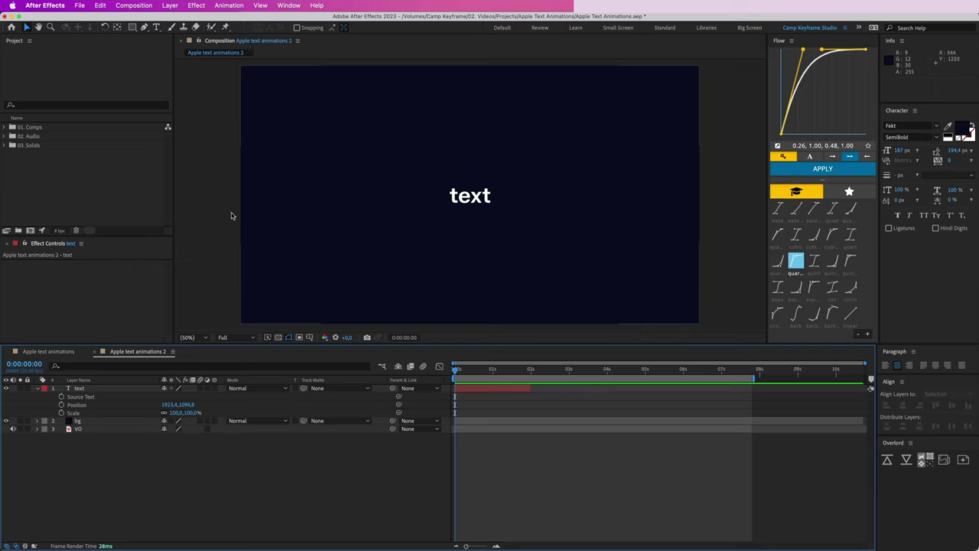
drag(29, 429, 28, 421)
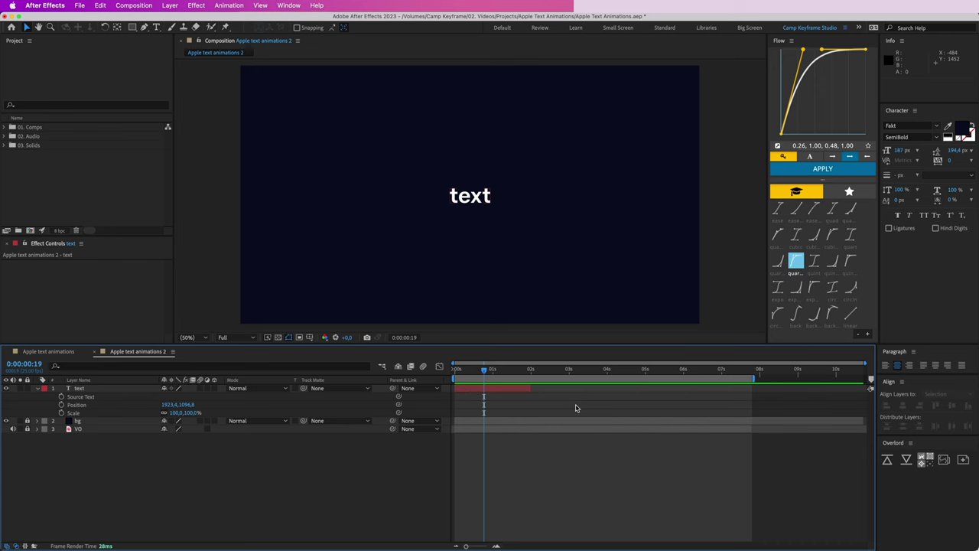
Go to the start of the composition and change the layer's text to "those".
key(Home)
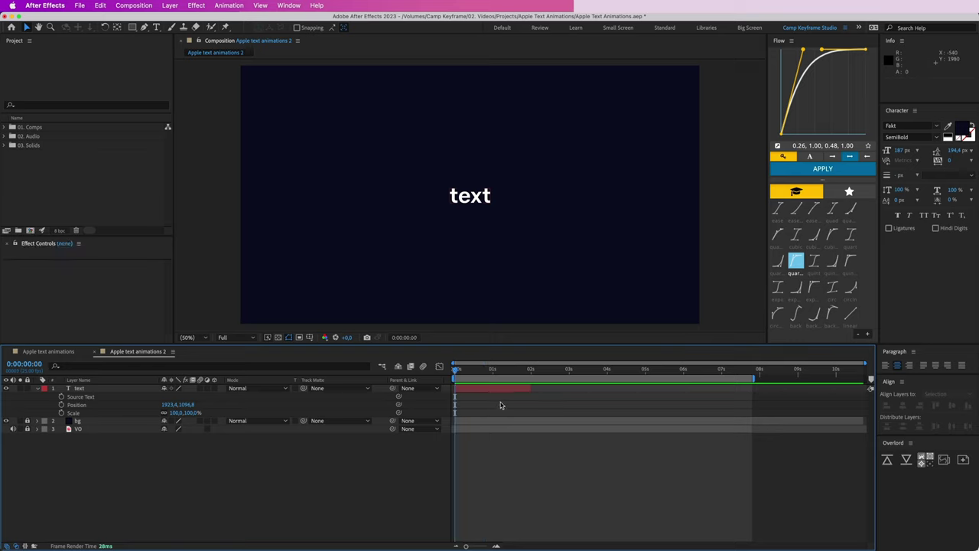
double_click(489, 391)
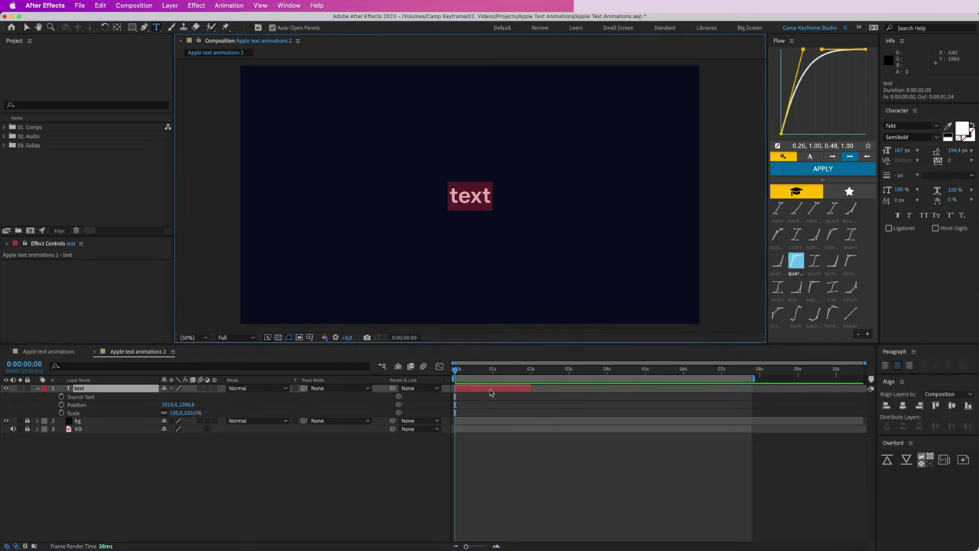
text(those)
click(490, 410)
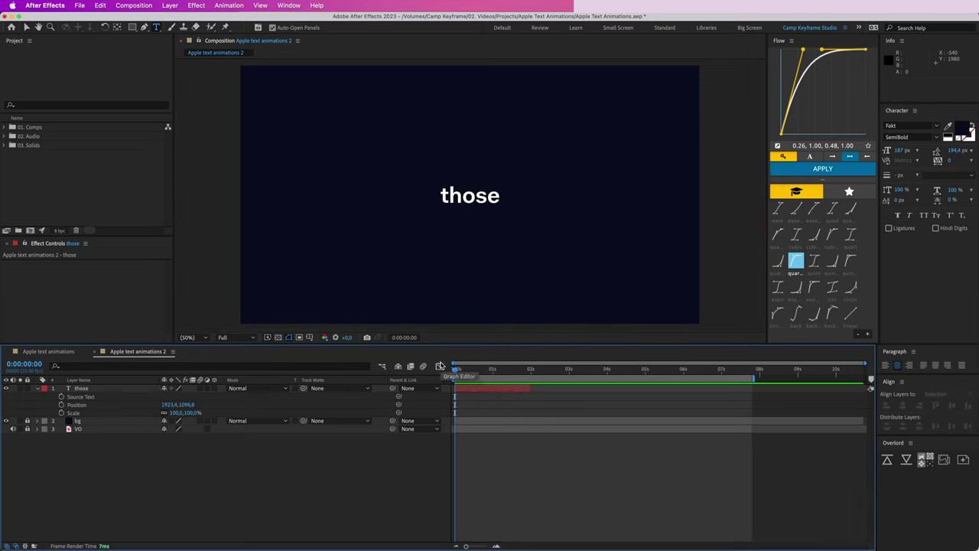
key(v)
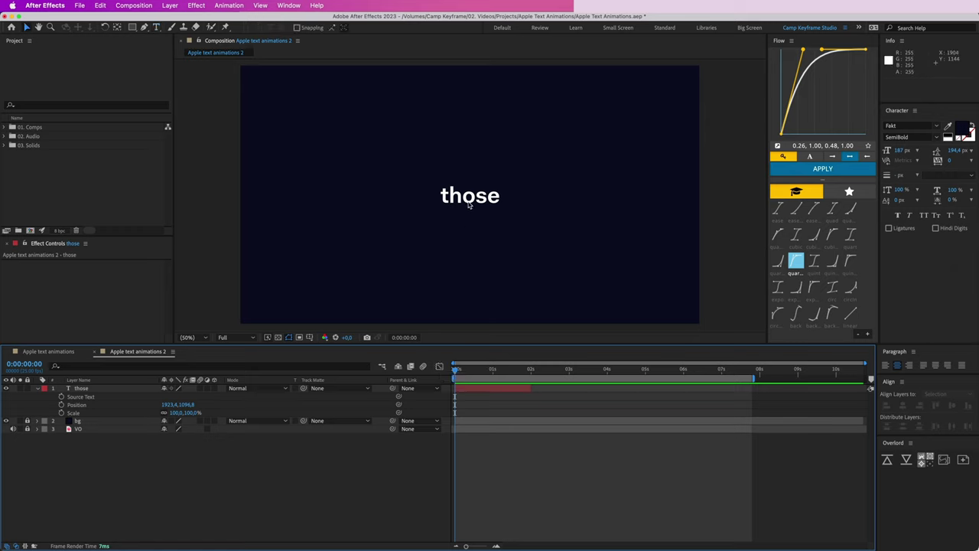
drag(529, 389, 469, 391)
key(ctrl+d)
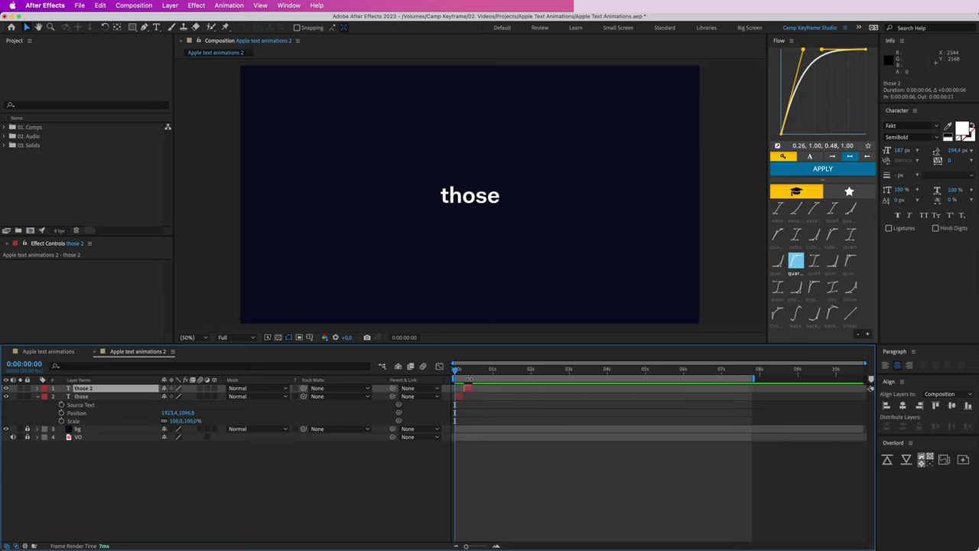
key(i)
double_click(469, 390)
text(nice)
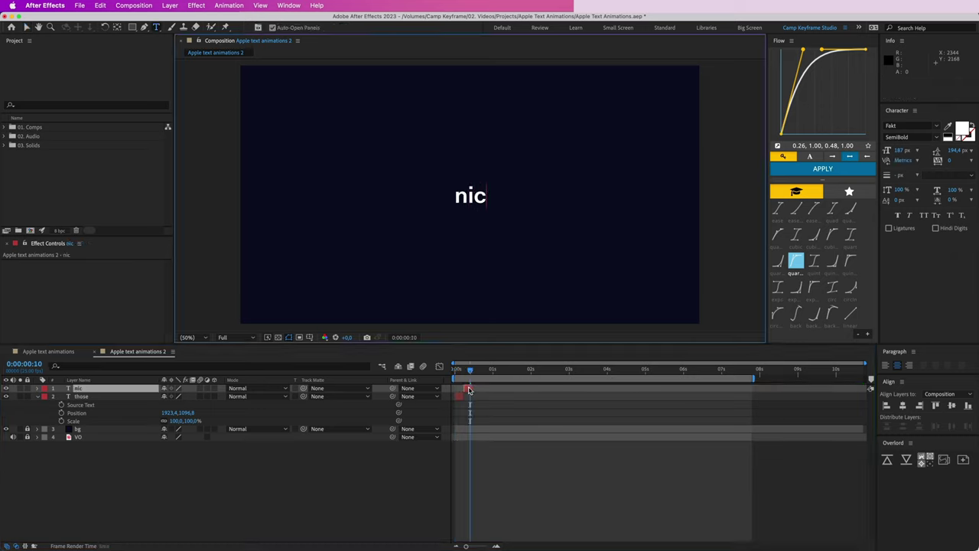
click(501, 414)
drag(470, 370, 779, 391)
click(469, 390)
key(Delete)
Expand the "those" layer's properties and add a Source Text keyframe at 0:00:00:00.
key(equal)
key(equal)
click(523, 395)
click(521, 390)
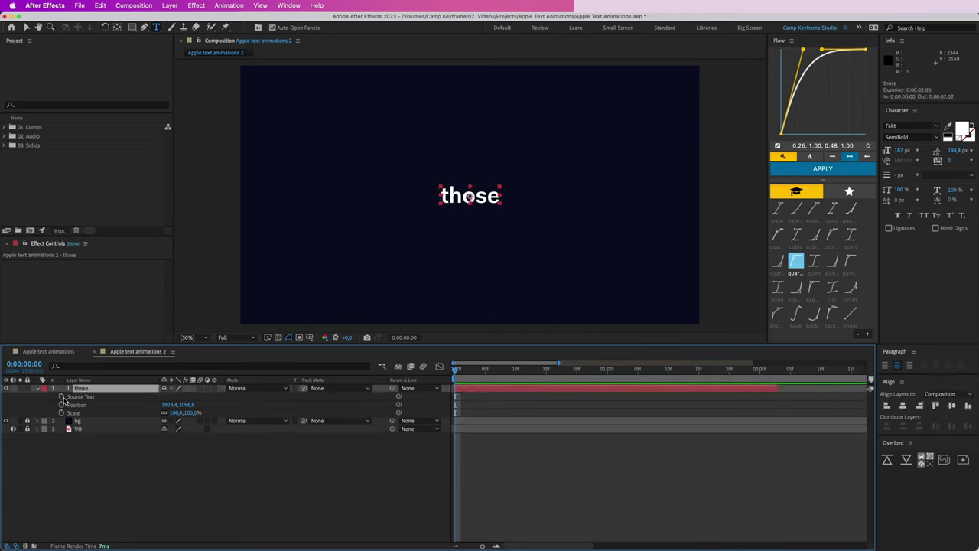
click(37, 389)
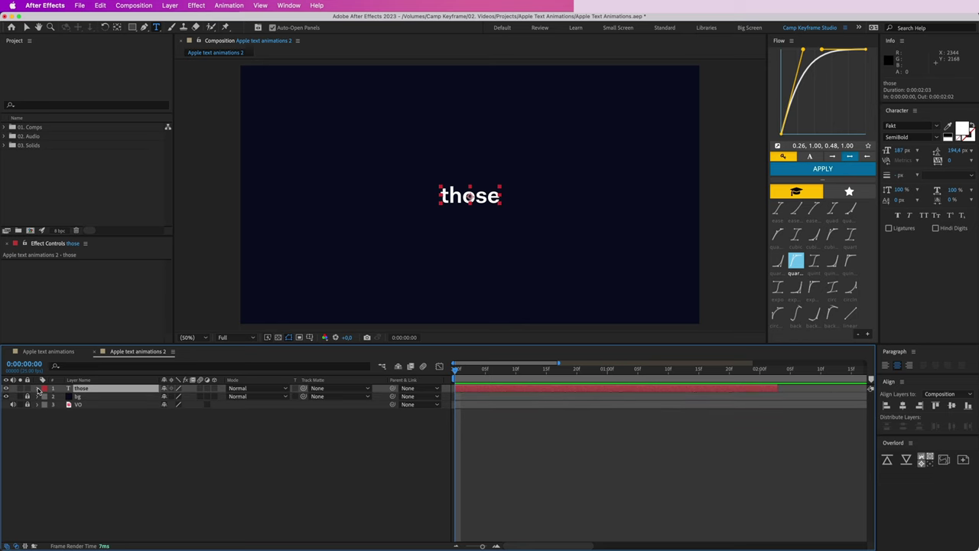
click(38, 389)
click(60, 406)
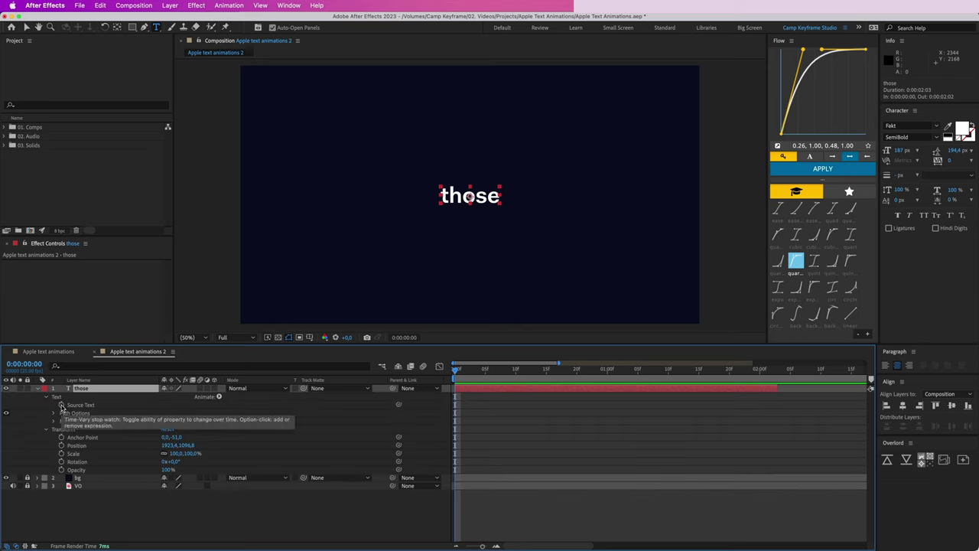
click(463, 409)
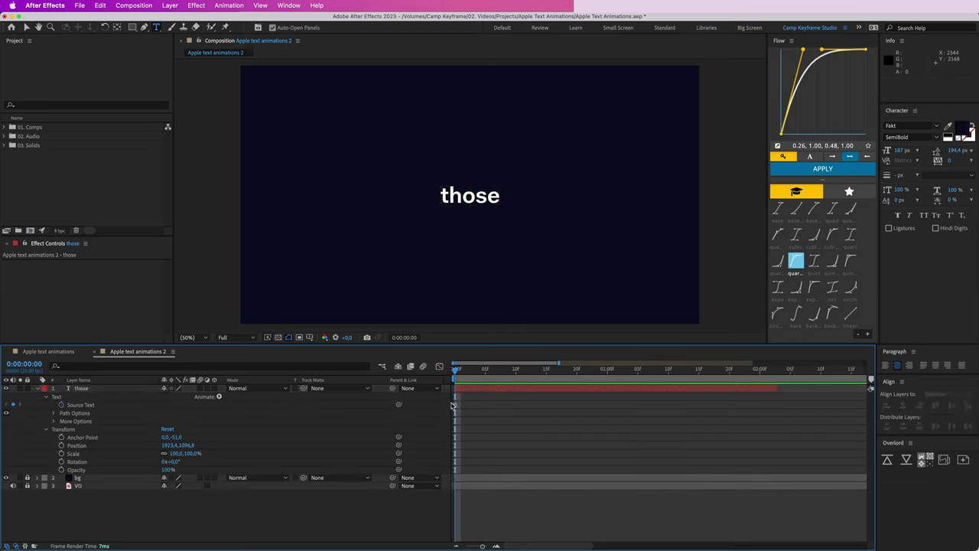
click(454, 405)
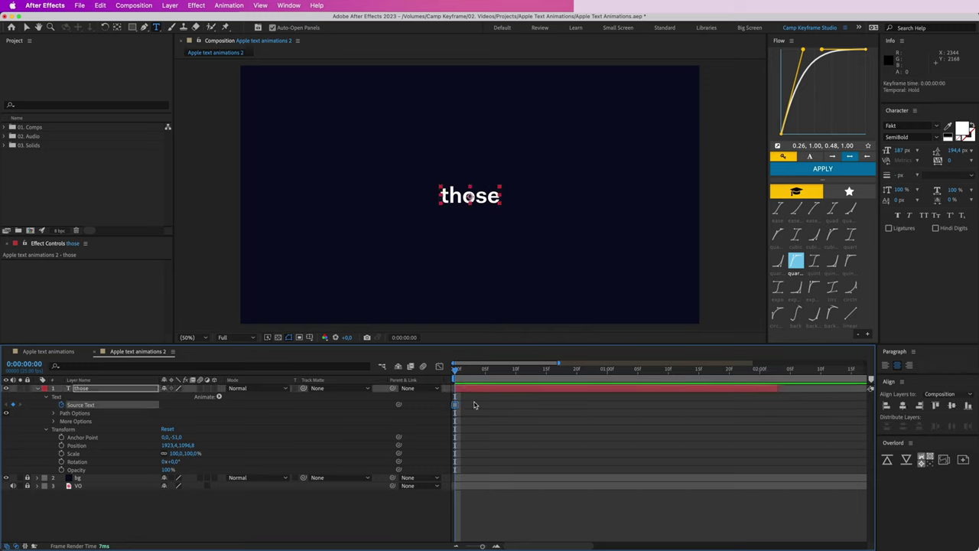
click(452, 413)
At 0:00:00:12, change the layer's text to "nice" to add a second Source Text keyframe.
key(space)
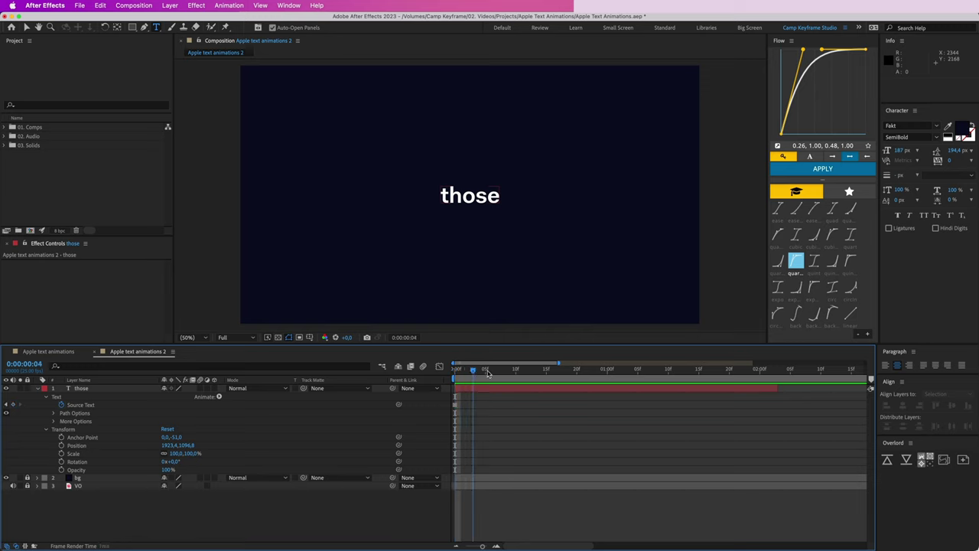
click(499, 390)
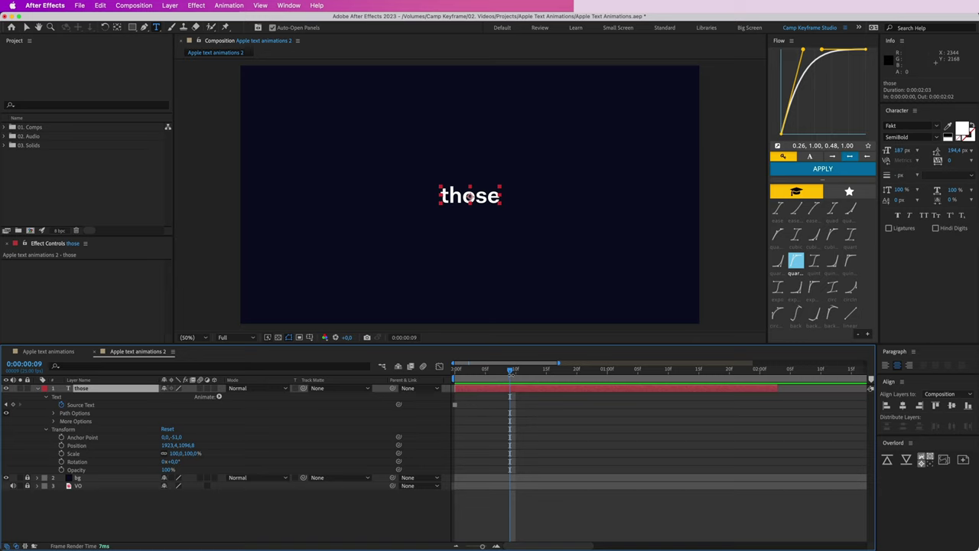
drag(511, 373, 528, 373)
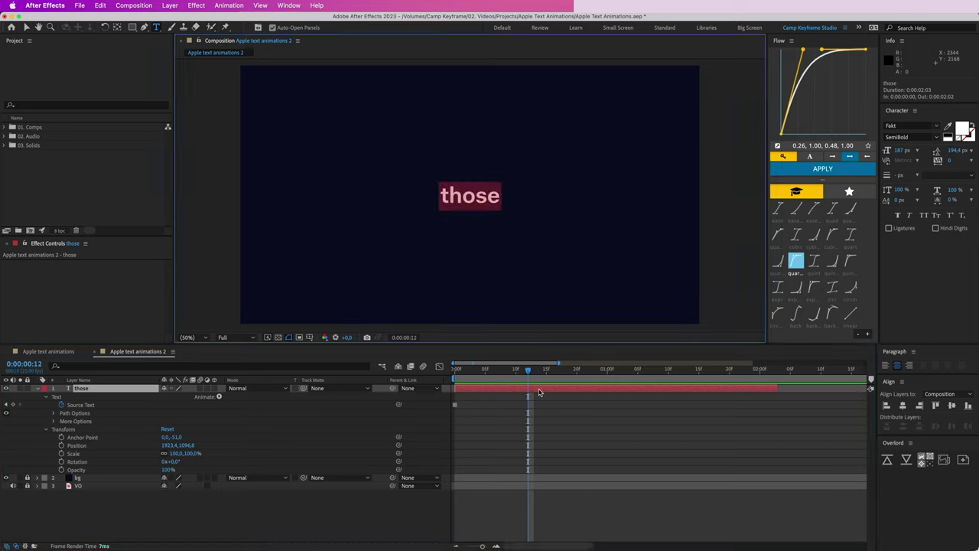
text(nice)
click(528, 404)
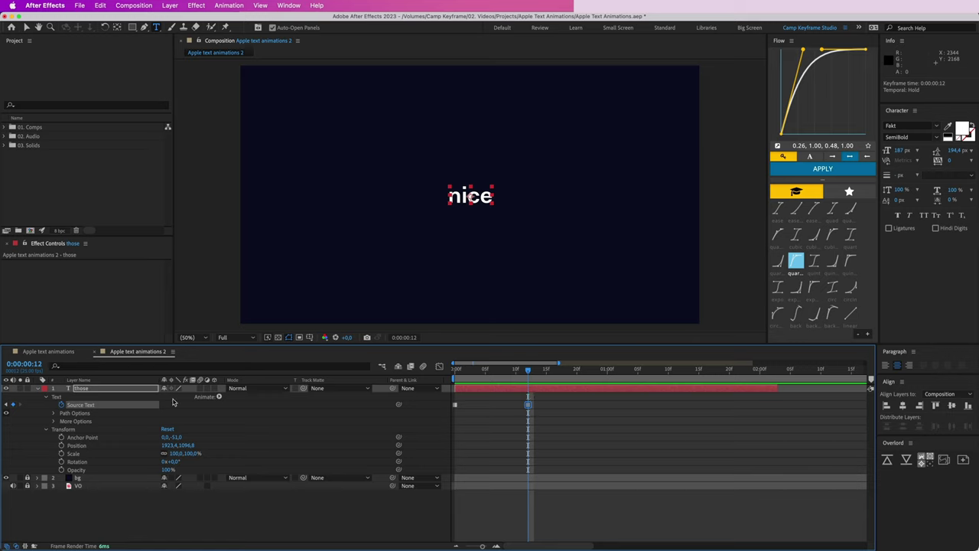
drag(525, 373, 529, 374)
click(494, 410)
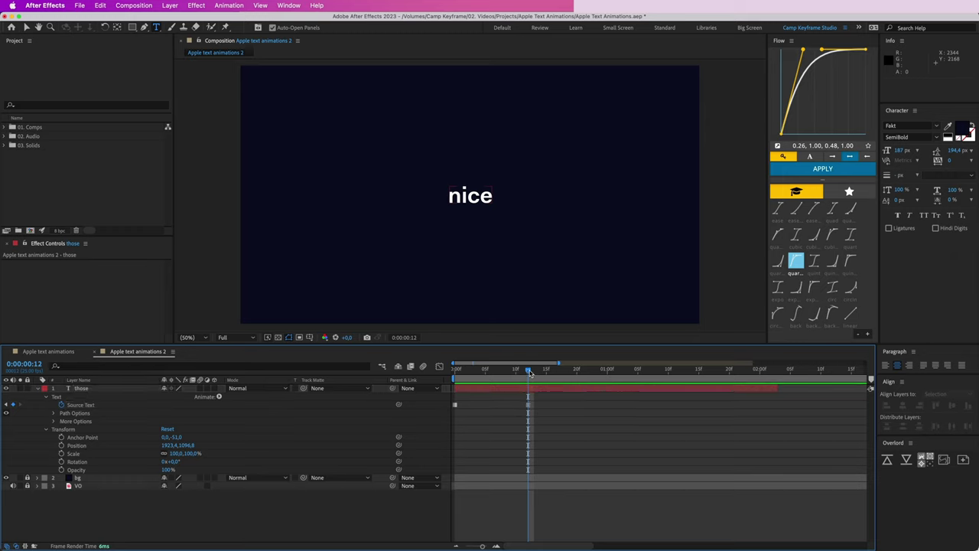
Add Source Text keyframes reading "and" at about frame 20 and "quick" at 0:00:01:03.
drag(530, 372, 627, 373)
double_click(584, 388)
text(and)
click(593, 413)
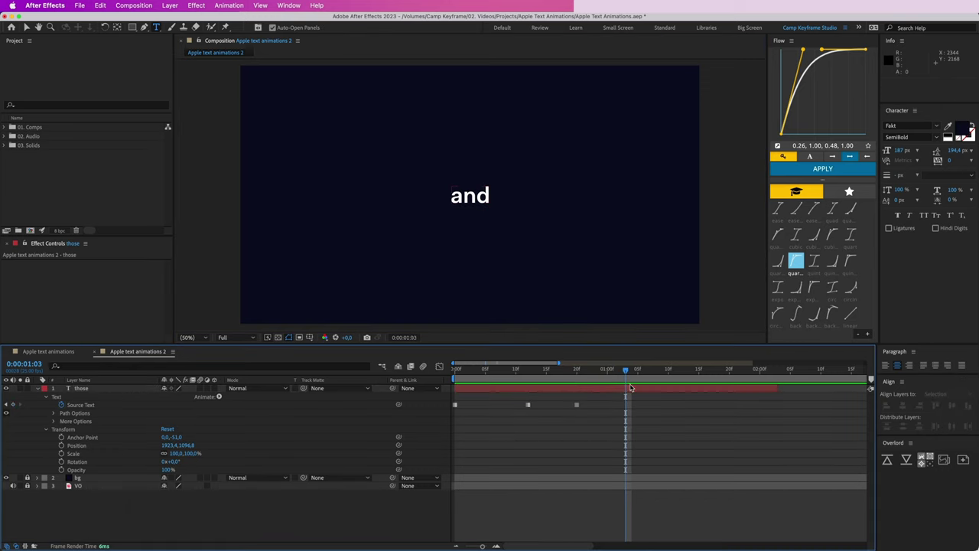
double_click(631, 389)
text(quick)
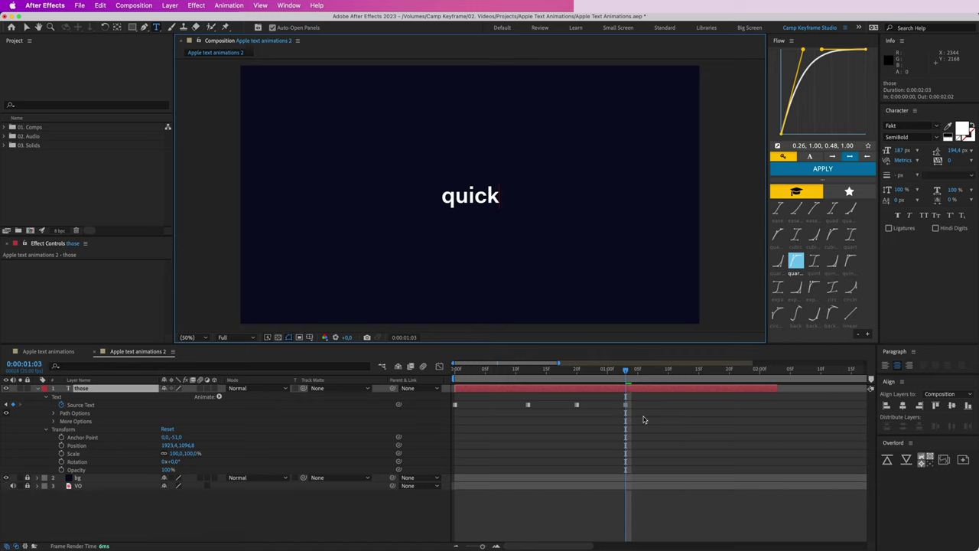
Add Source Text keyframes reading "text" at 0:00:01:11 and "animations" at 0:00:01:20.
click(674, 371)
double_click(681, 389)
text(tex)
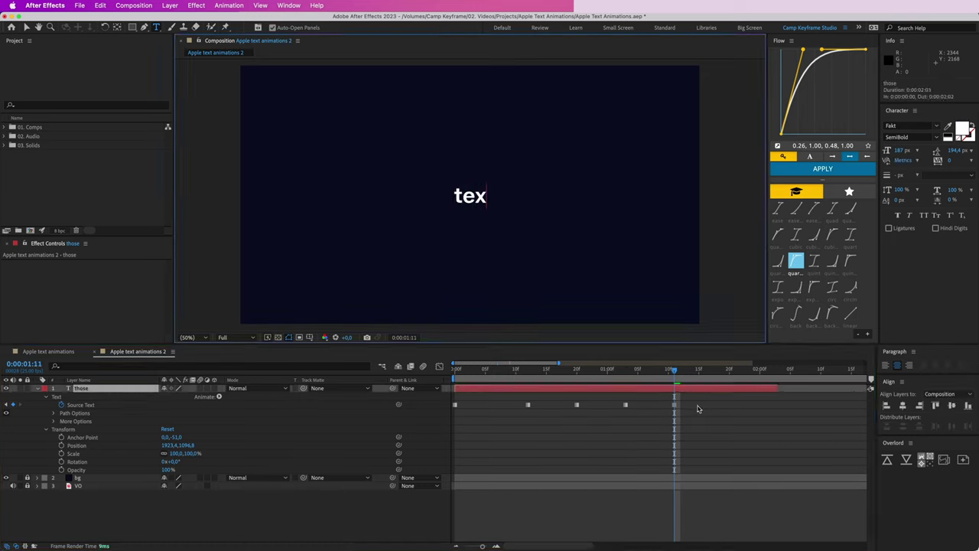
text(t)
click(729, 371)
double_click(735, 390)
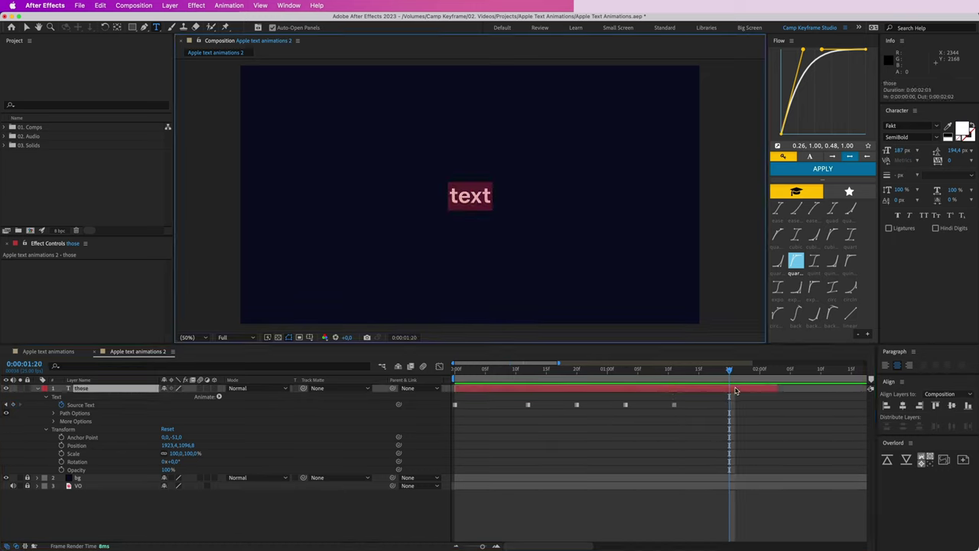
text(animations)
key(Escape)
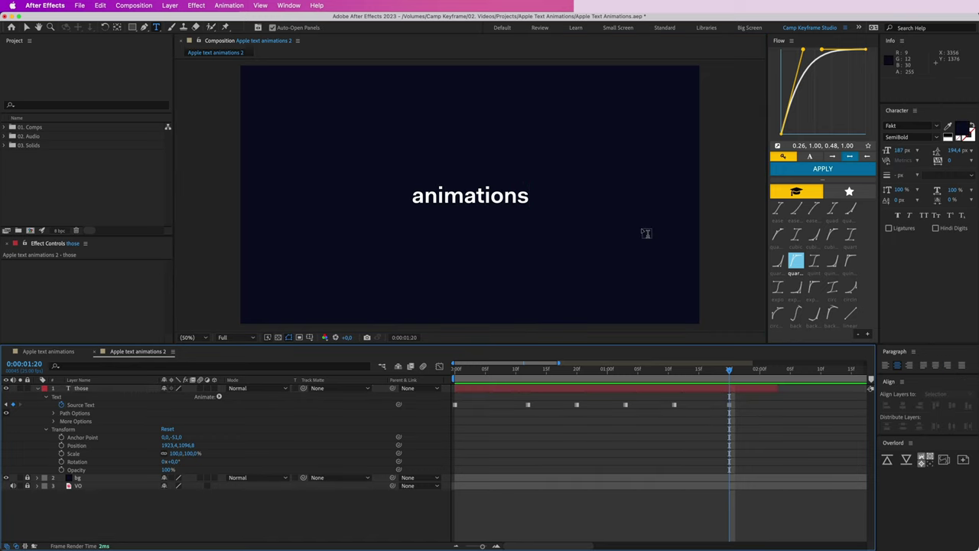
key(minus)
key(v)
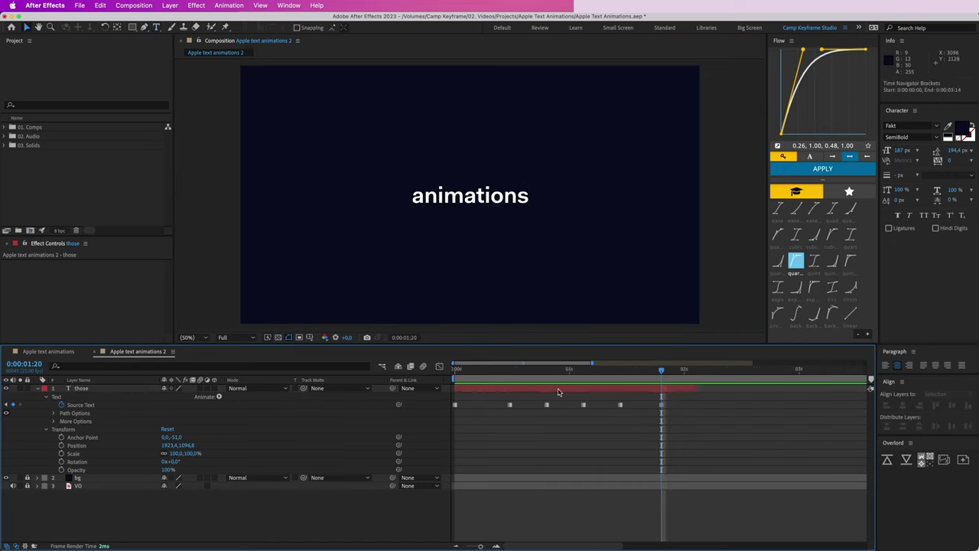
Preview the words against the voice-over and move the "nice" keyframe to 0:00:00:08.
key(space)
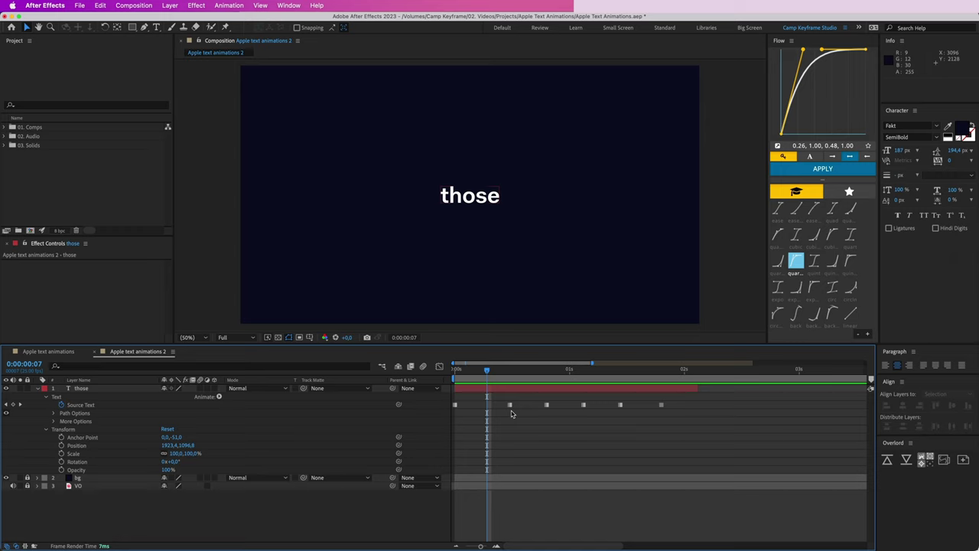
key(XF86AudioRaiseVolume)
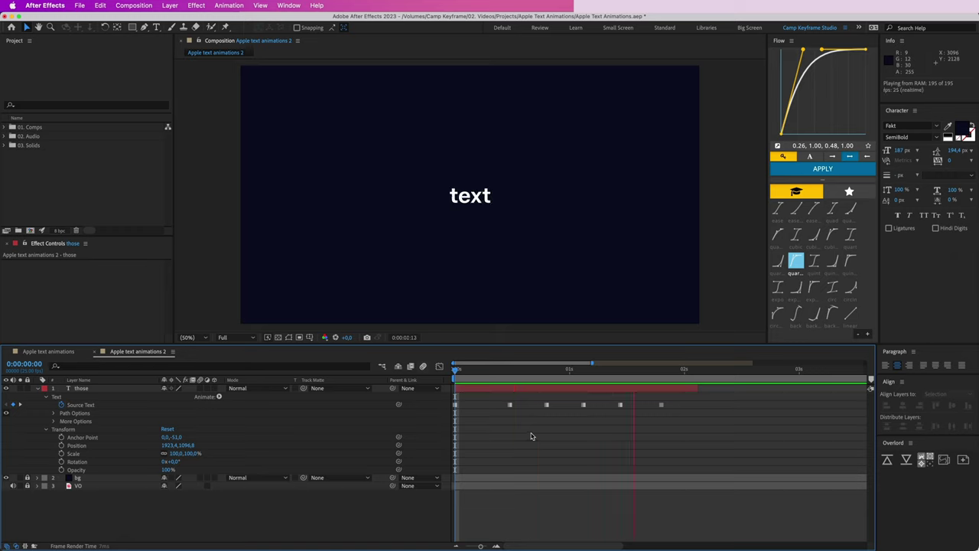
key(space)
key(Home)
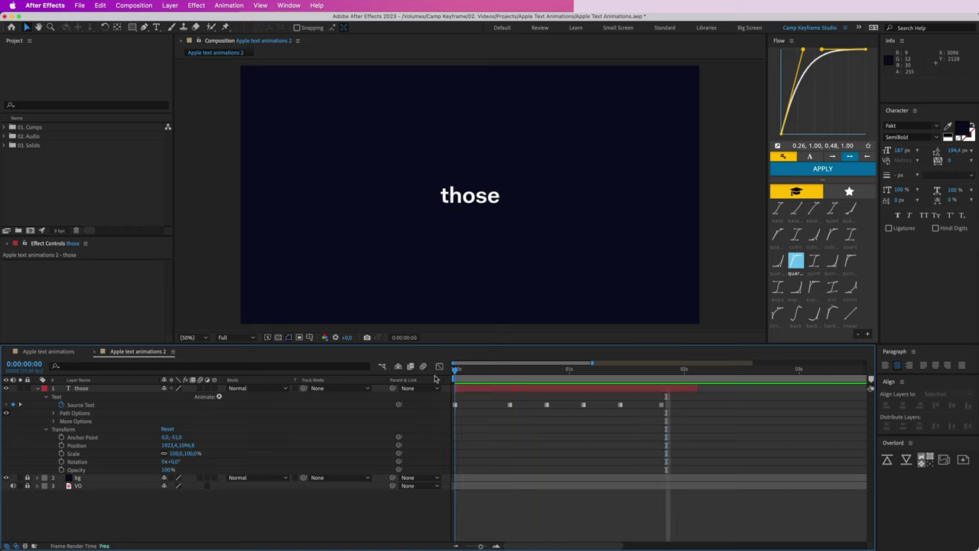
key(space)
key(space)
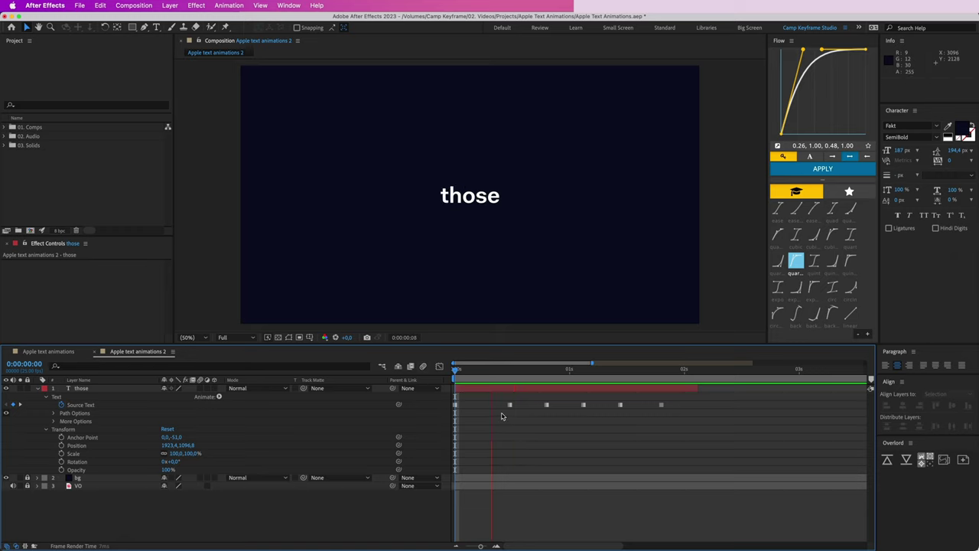
drag(510, 406, 492, 405)
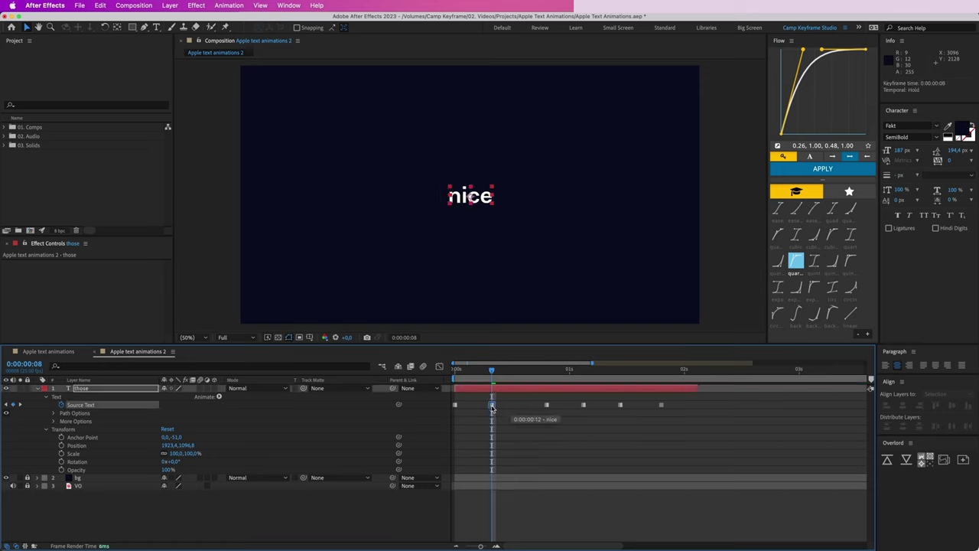
Replay from the start and move the "and" keyframe to 0:00:00:15 to match the voice-over.
drag(492, 371, 453, 381)
key(space)
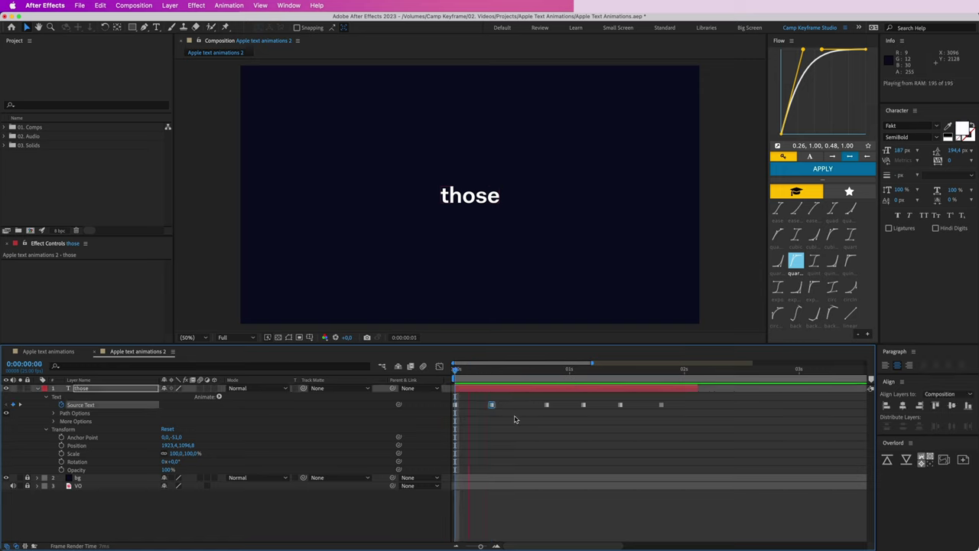
key(space)
drag(547, 407, 523, 405)
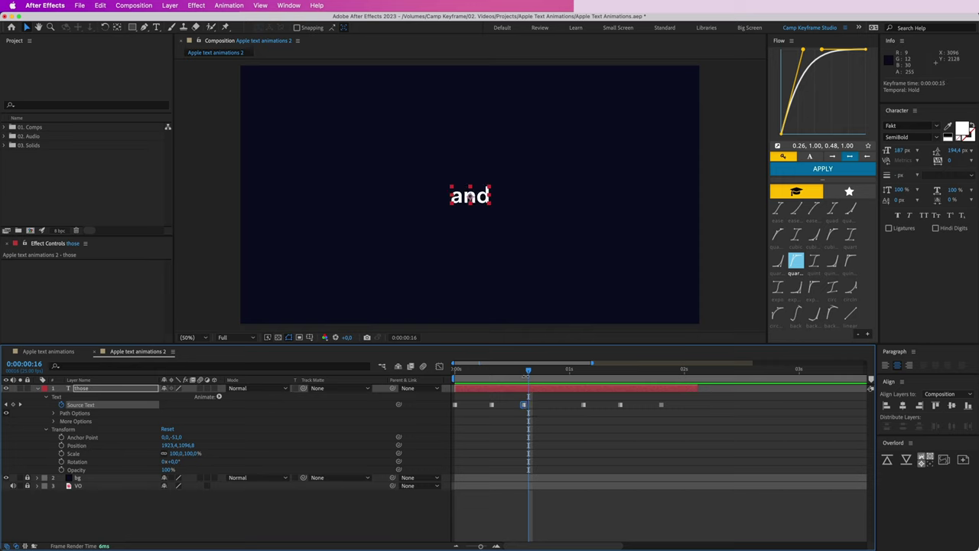
Play on to the following word and move the "quick" keyframe to 0:00:00:22.
key(space)
key(space)
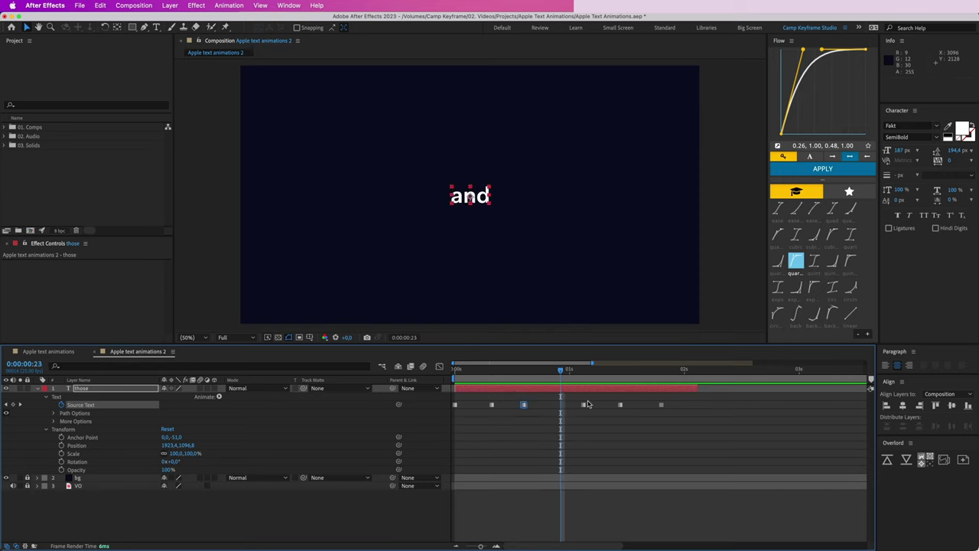
drag(583, 406, 555, 406)
key(space)
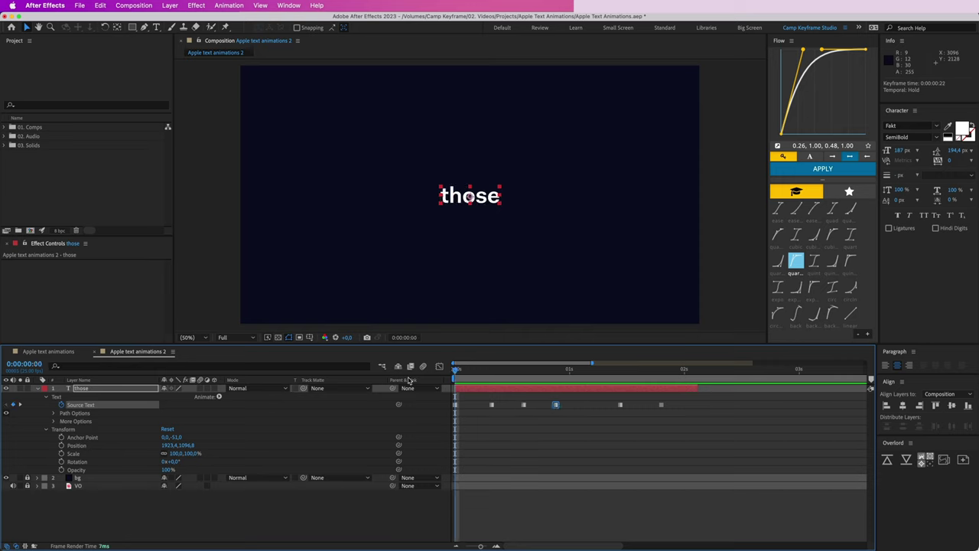
Play the words against the voice-over and move the "text" keyframe to 0:00:01:05.
key(space)
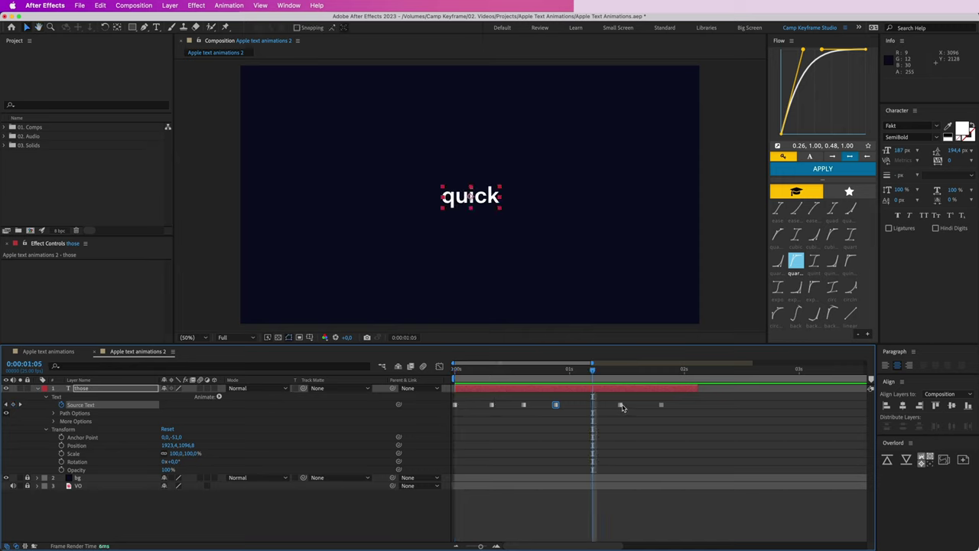
drag(620, 405, 593, 406)
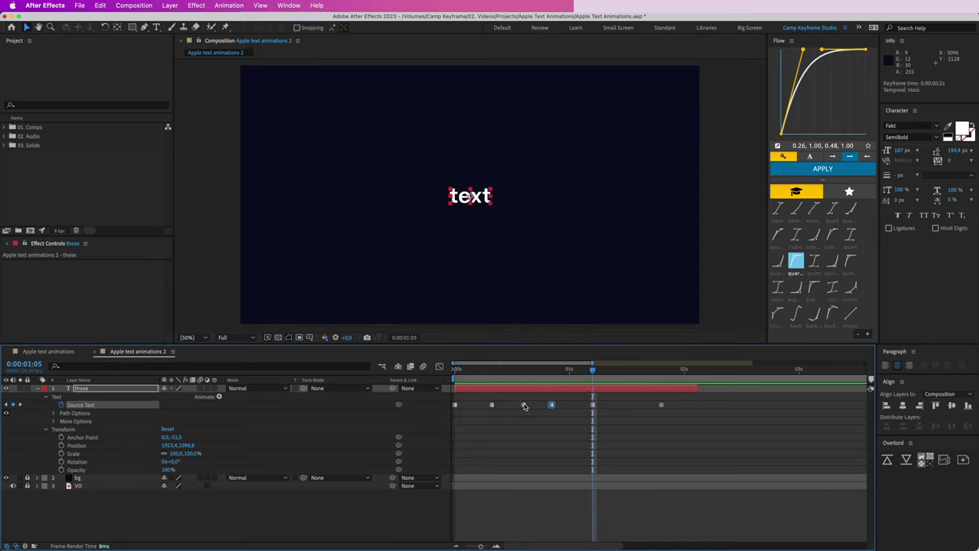
key(space)
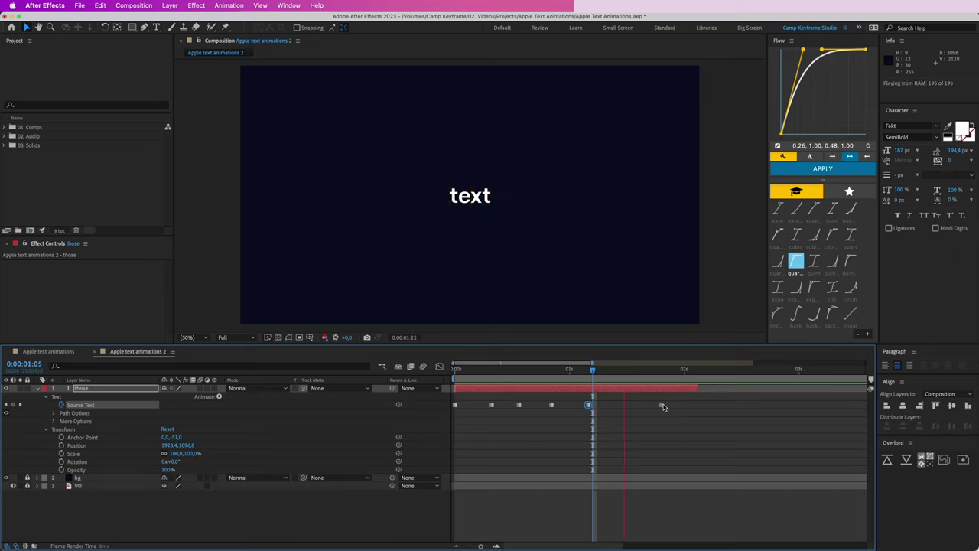
Move the "animations" keyframe earlier to match the voice-over, then shift the "text" and "animations" keyframes slightly earlier together.
key(space)
drag(661, 405, 576, 378)
key(space)
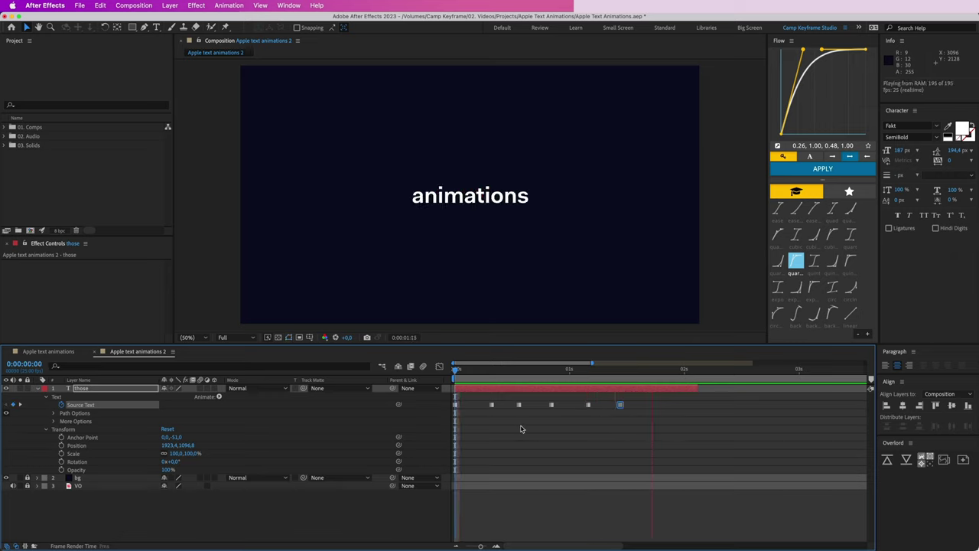
drag(620, 405, 578, 407)
key(space)
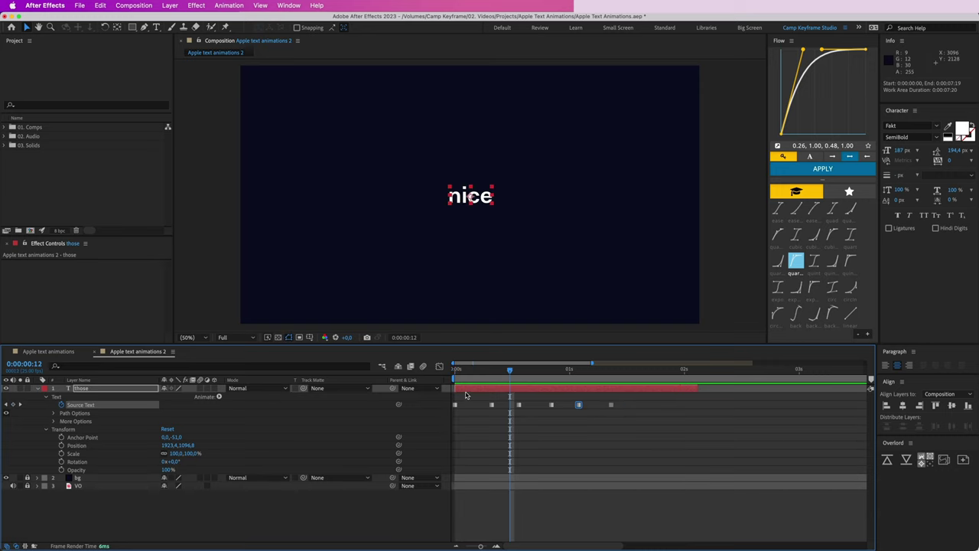
Trim the end of the keyframed text layer to shortly after the "animations" keyframe.
drag(684, 372, 638, 379)
click(643, 414)
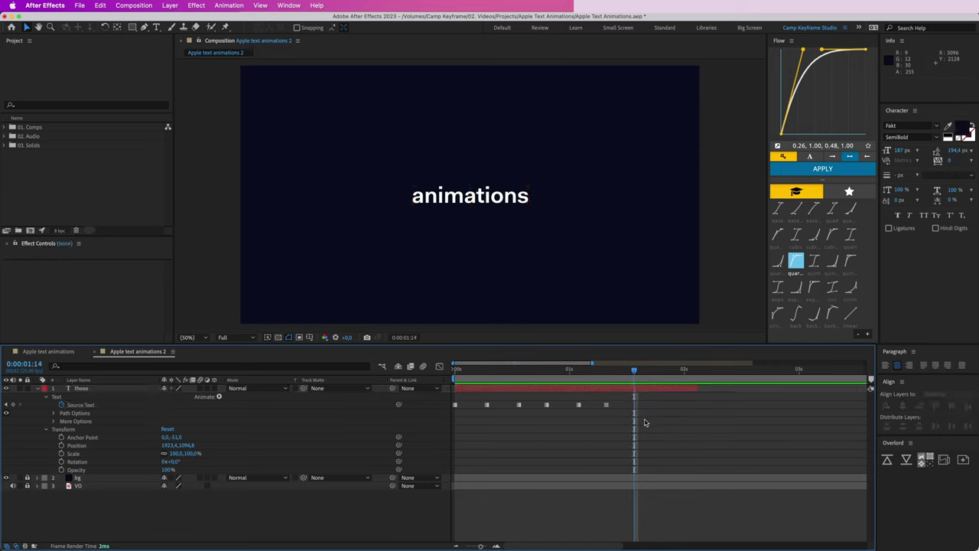
key(minus)
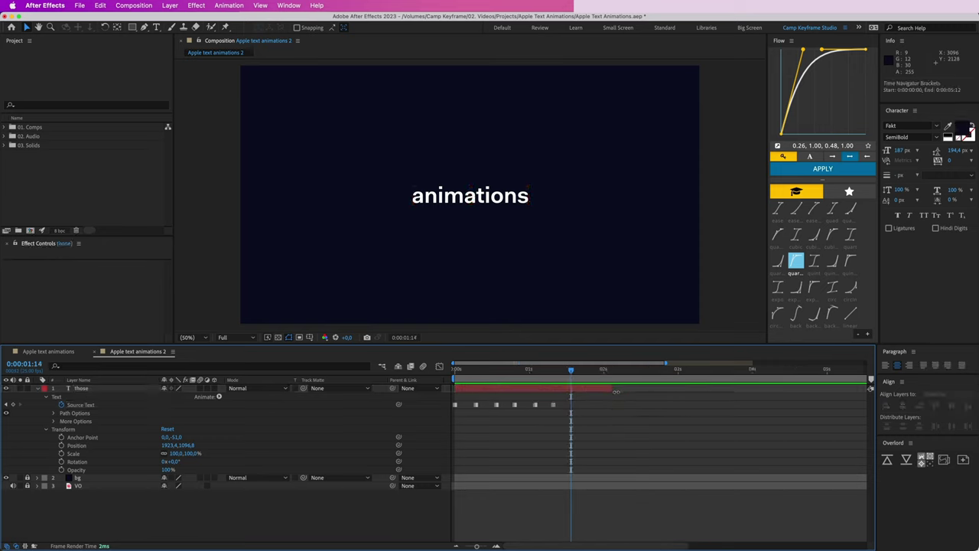
drag(613, 389, 550, 402)
Duplicate the text layer, start the copy at 0:00:01:15 where the original ends, and remove its Source Text keyframes.
key(super+d)
click(634, 372)
key(u)
key(Delete)
click(602, 399)
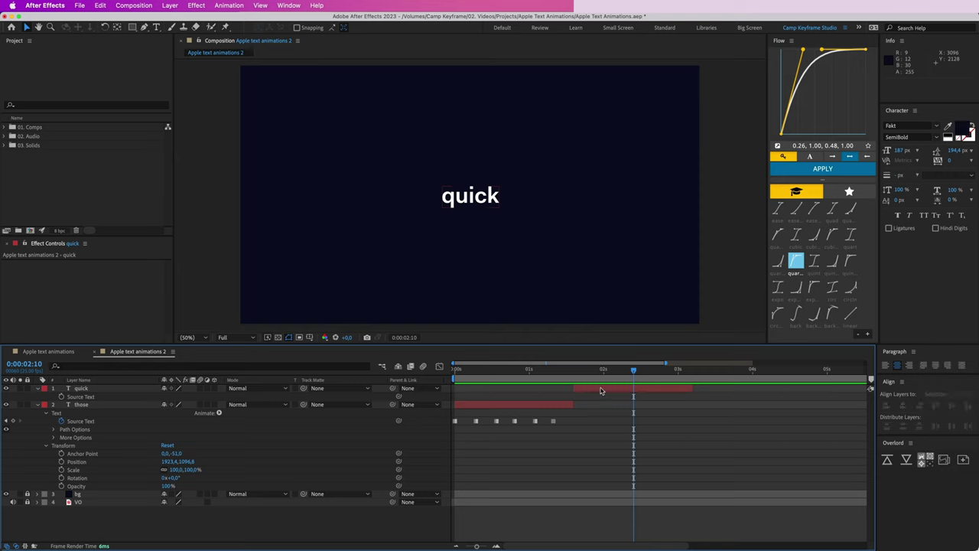
Replace the duplicated layer's text with "just like apple does".
double_click(601, 391)
text(just like)
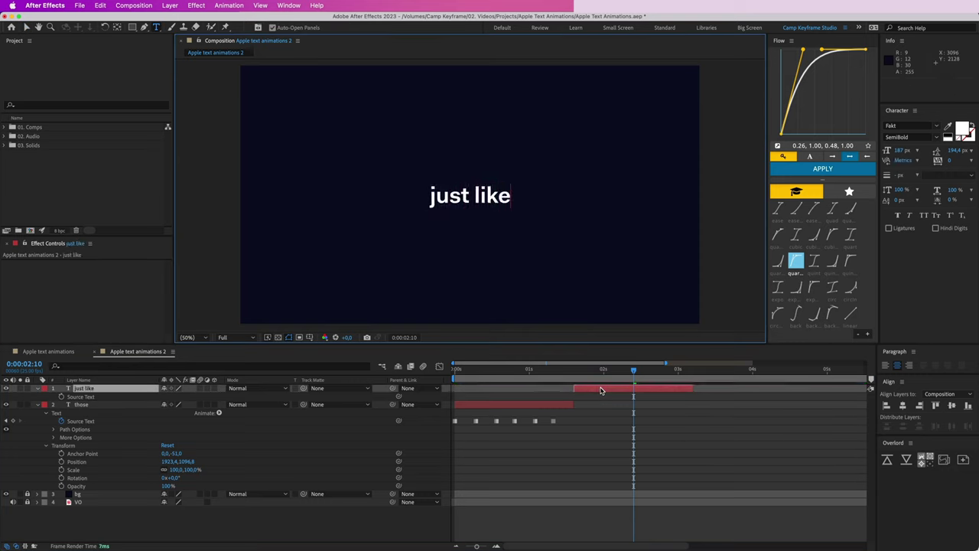
text( apple does)
key(Escape)
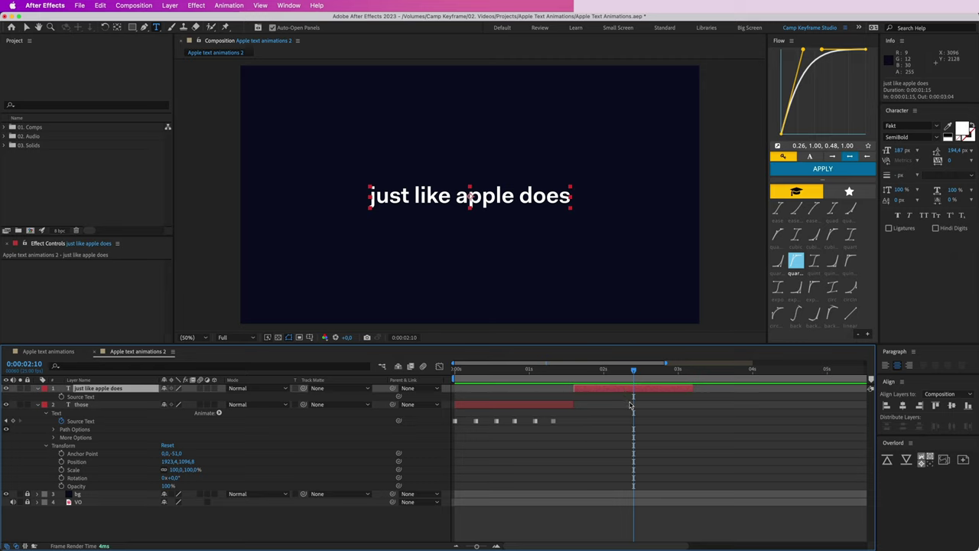
Duplicate the "just like apple does" layer and colour the lower copy's text red as a placement guide.
key(super+d)
click(627, 397)
click(962, 134)
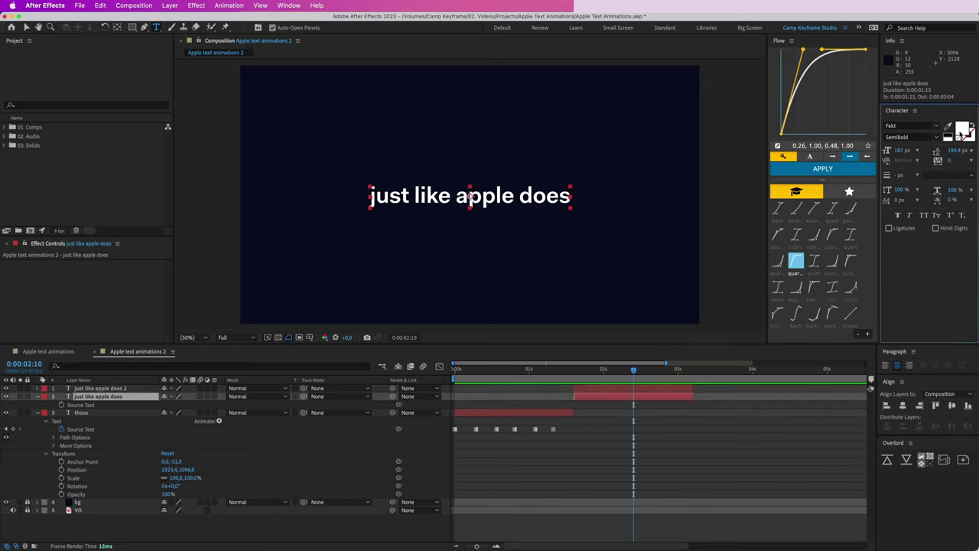
click(676, 378)
key(Return)
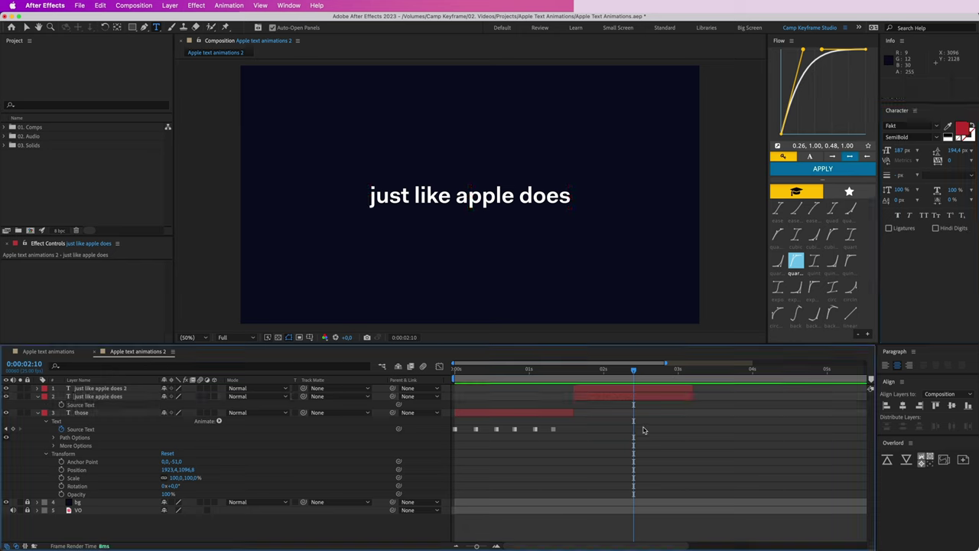
Change the upper white copy's text to "just" and align it over the red "just".
click(641, 391)
text(just)
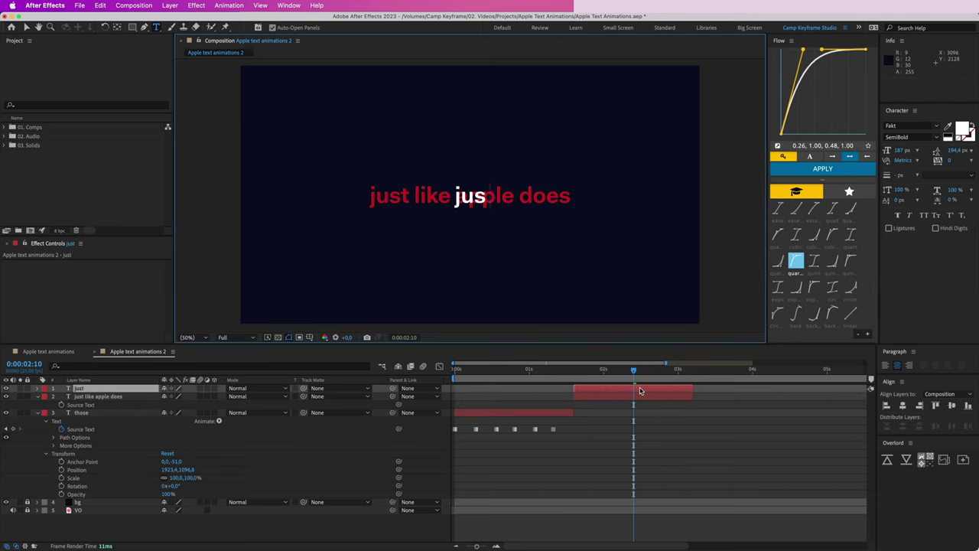
key(KP_Enter)
scroll(588, 208, up, 4)
scroll(587, 208, down, 2)
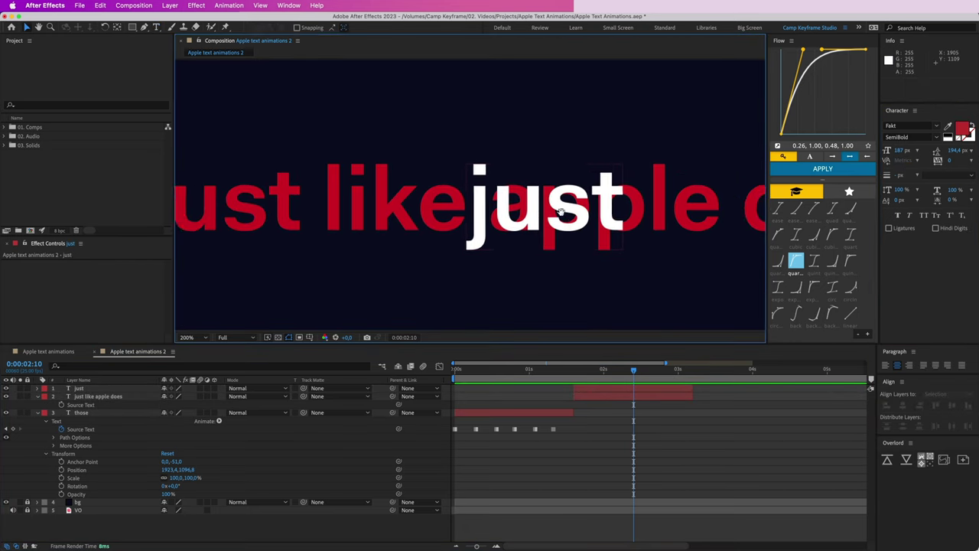
key(v)
click(540, 205)
drag(540, 205, 387, 204)
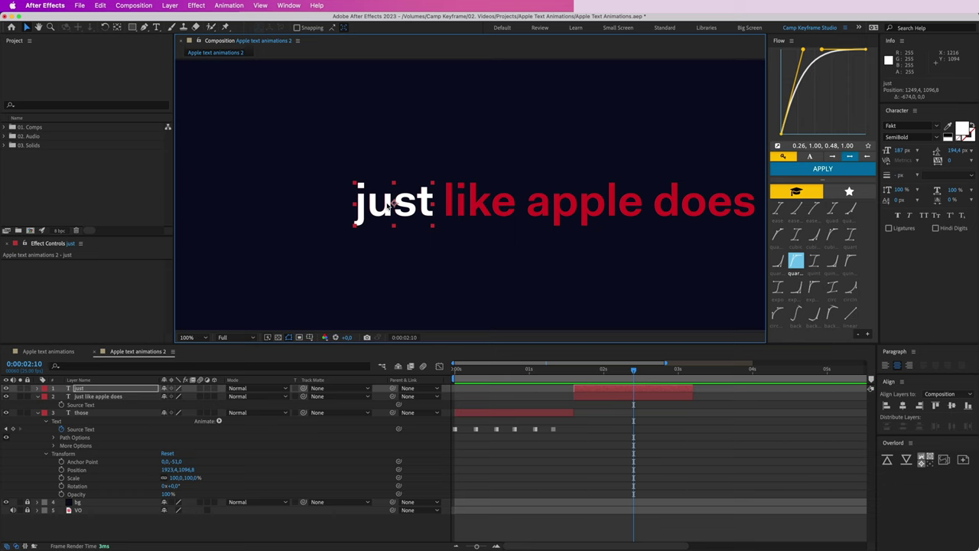
Duplicate the "just" layer, move the copy toward the red "like" and enter "liike" as its text.
key(super+d)
drag(413, 208, 486, 206)
double_click(486, 205)
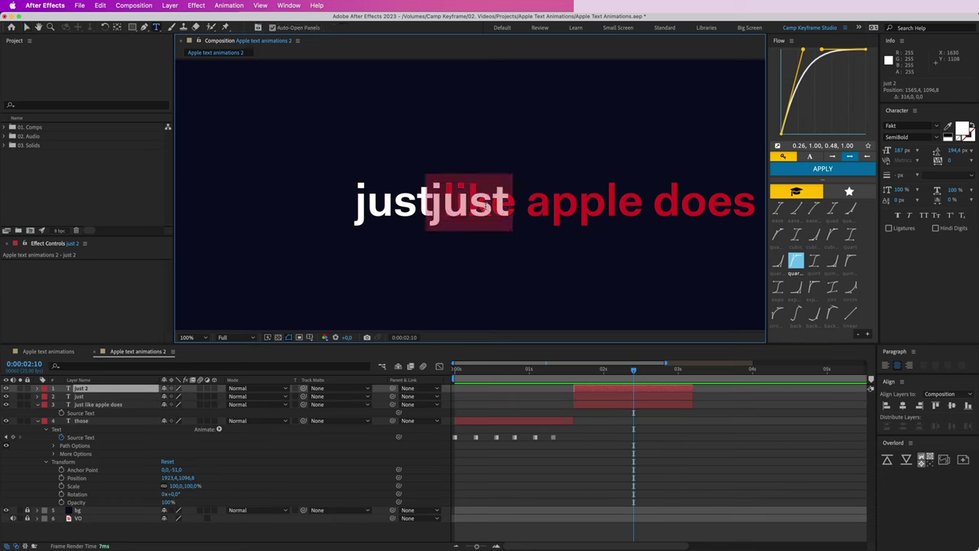
text(l)
double_click(484, 205)
text(like)
click(547, 414)
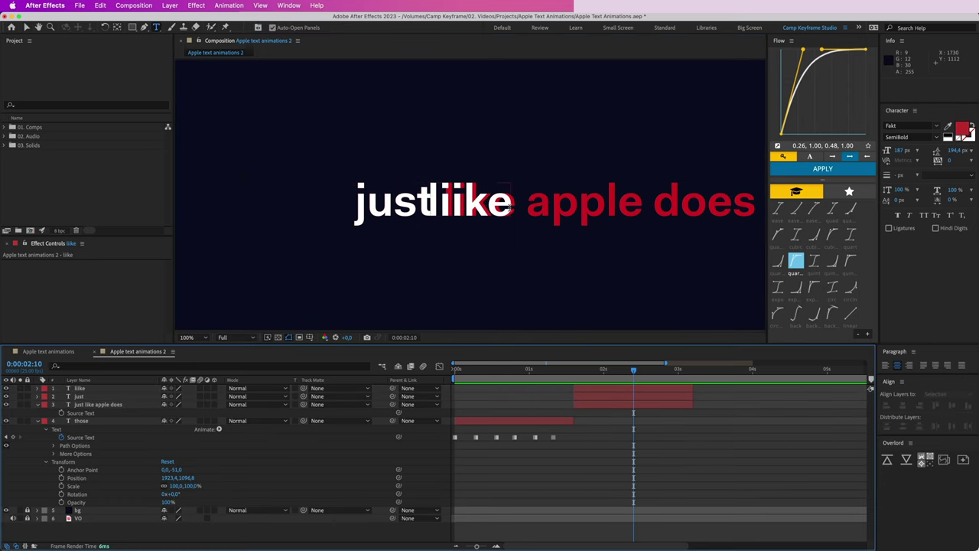
Correct the second word's text to "like" and align it exactly over the red "like".
key(period)
key(v)
mouse_move(469, 213)
mouse_down()
mouse_move(482, 213)
mouse_move(467, 210)
mouse_up()
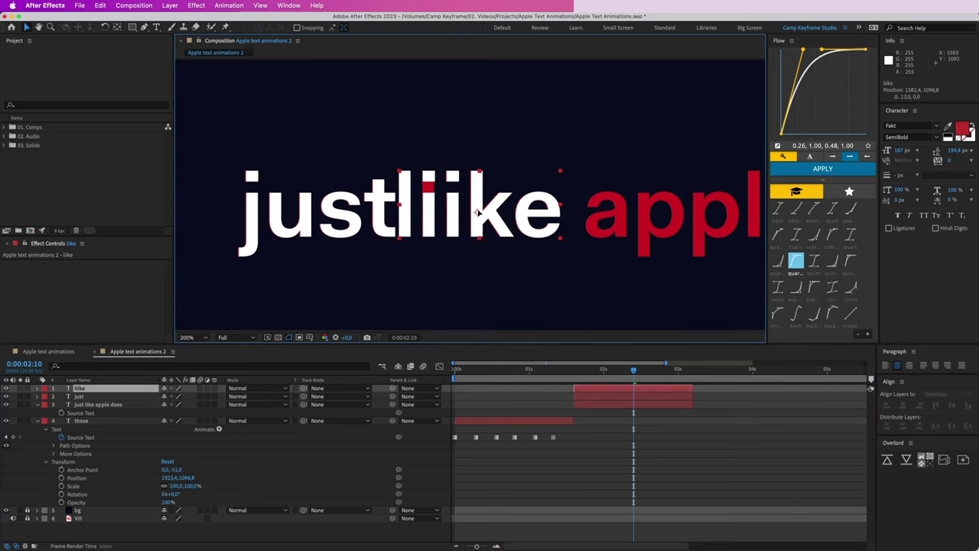
double_click(467, 209)
text(like)
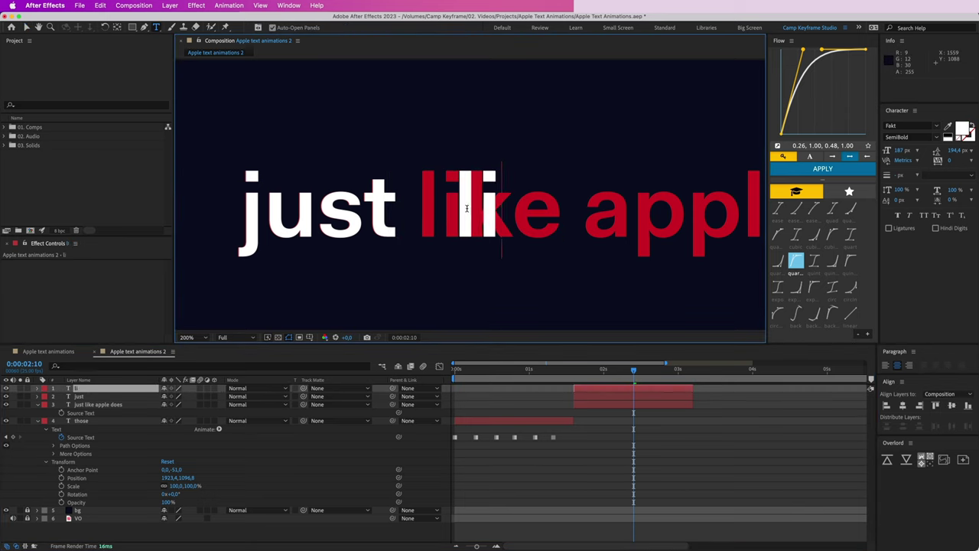
key(Escape)
key(v)
drag(465, 190, 477, 190)
Duplicate the "like" layer, change the copy's text to "apple" and align it over the red "apple".
key(space)
drag(526, 206, 587, 205)
key(super+d)
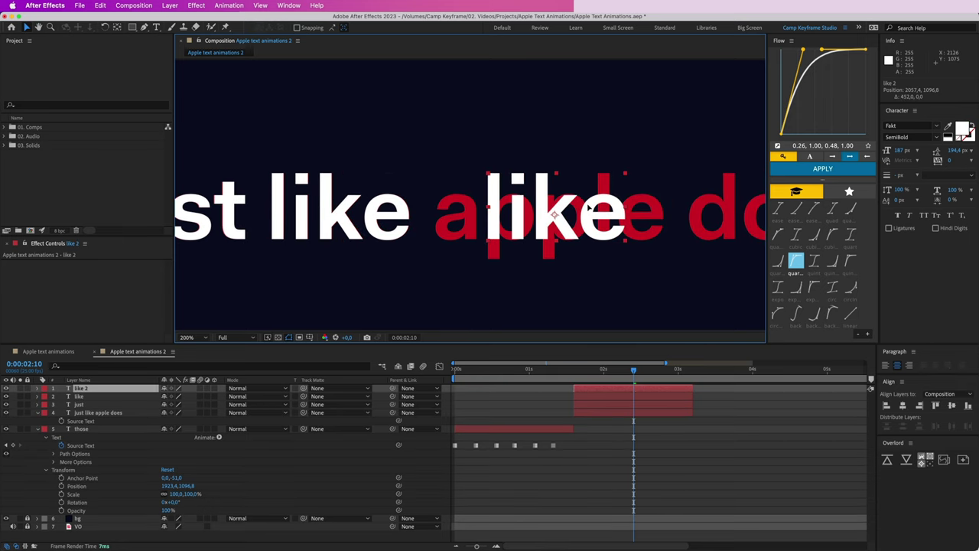
double_click(588, 204)
text(apple)
key(Escape)
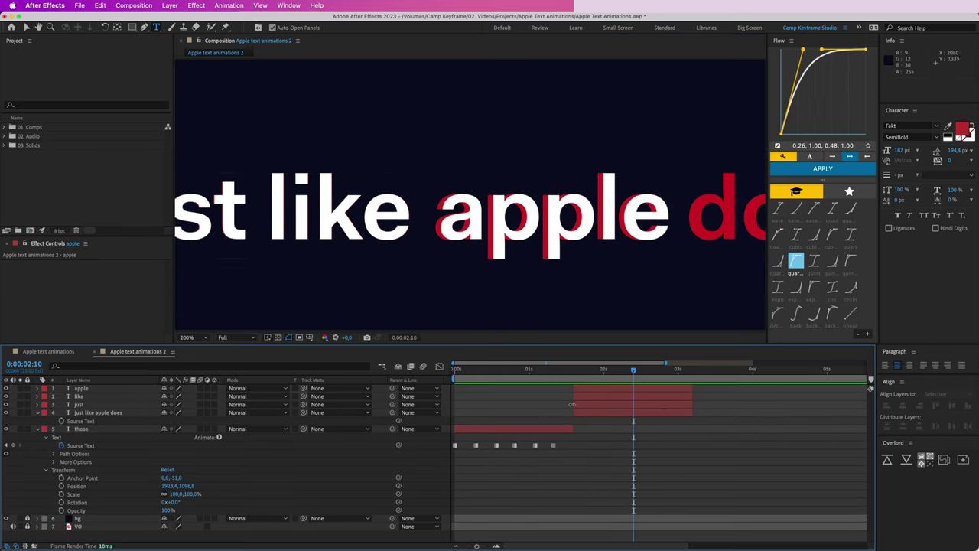
key(v)
mouse_move(554, 215)
mouse_down()
mouse_move(323, 215)
mouse_move(561, 215)
mouse_up()
Duplicate the "apple" layer, change the copy's text to "does" and align it over the red "does".
key(ctrl+d)
double_click(626, 216)
text(does)
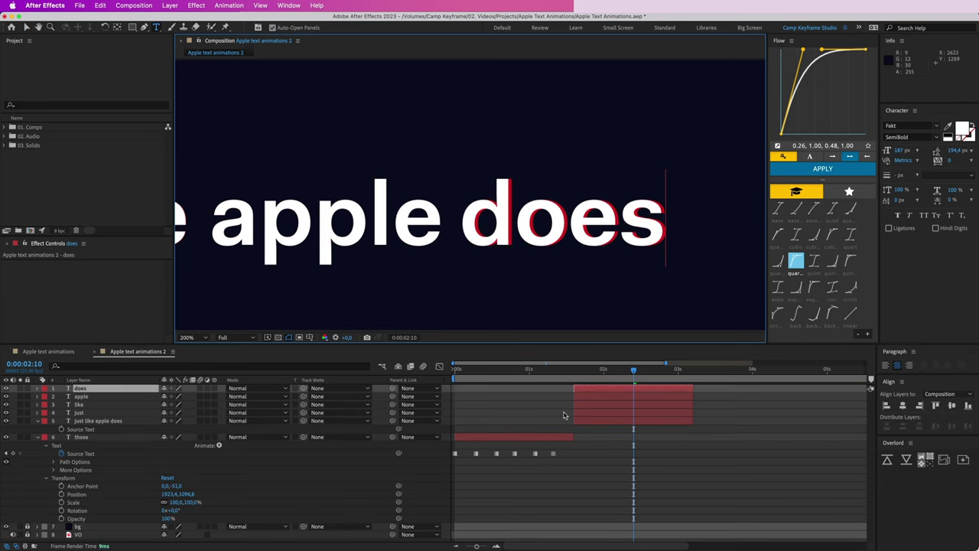
key(Escape)
key(v)
drag(544, 216, 548, 215)
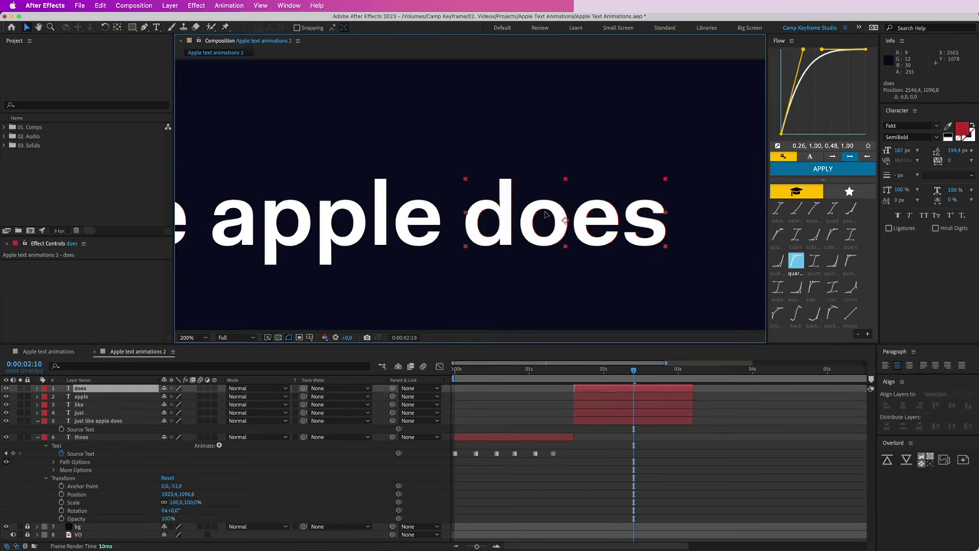
Delete the red "just like apple does" guide layer.
click(633, 421)
key(Delete)
scroll(588, 244, down, 2)
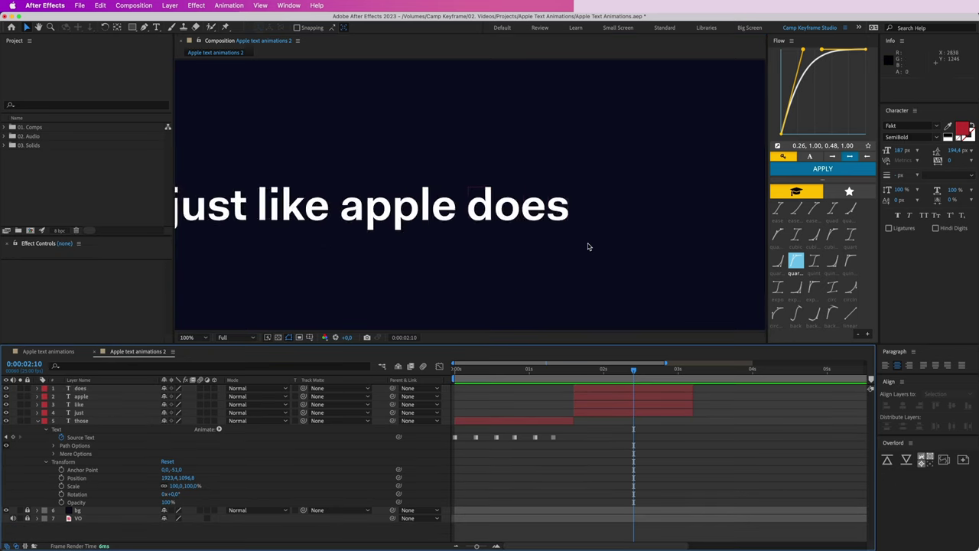
Add Position keyframes at 0:00:02:10 to the "just", "like", "apple" and "does" layers.
drag(488, 202, 530, 215)
click(530, 216)
shift+click(464, 215)
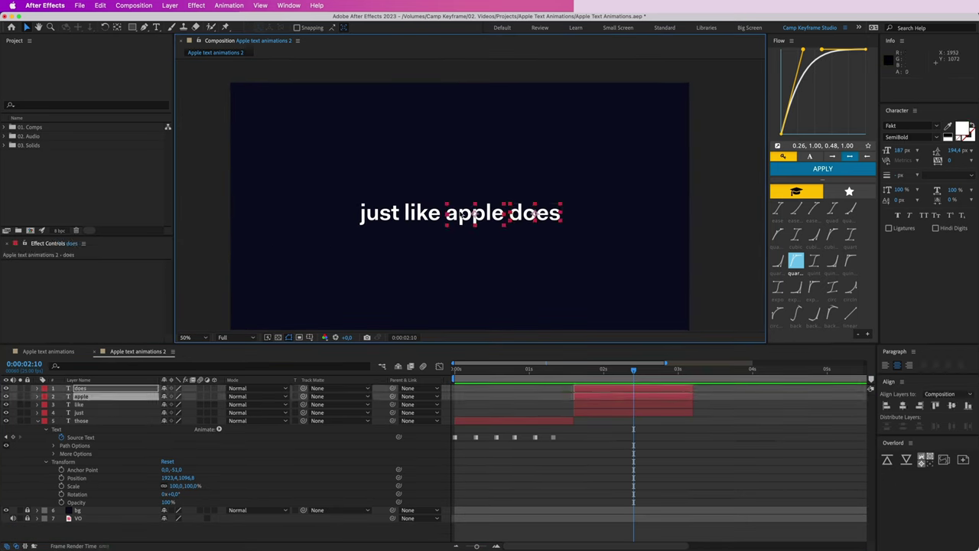
shift+click(376, 216)
shift+click(430, 217)
key(p)
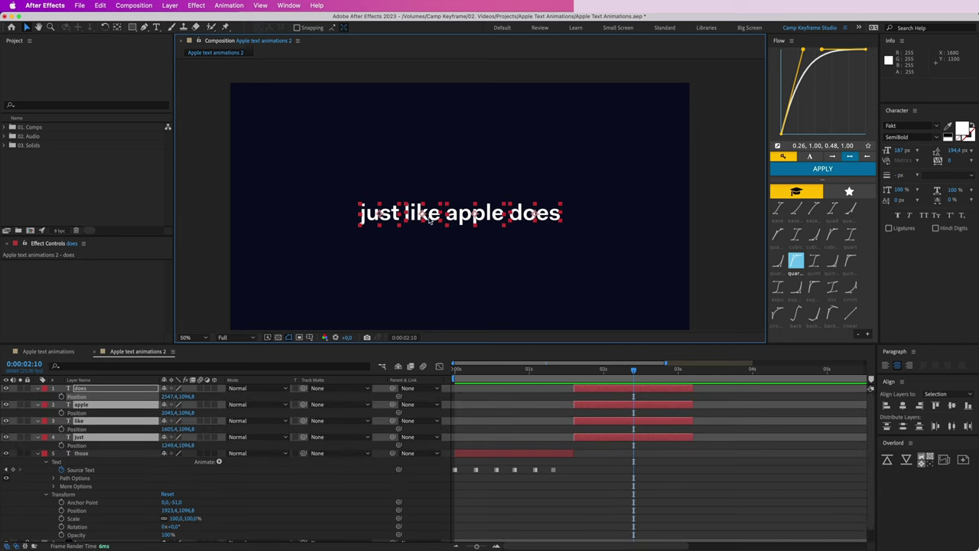
click(61, 396)
drag(602, 373, 640, 374)
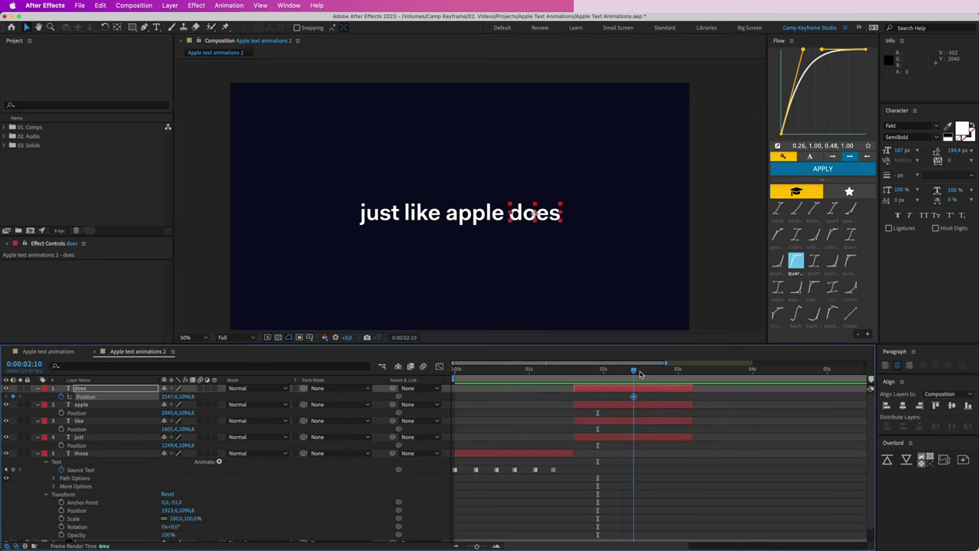
shift+click(645, 437)
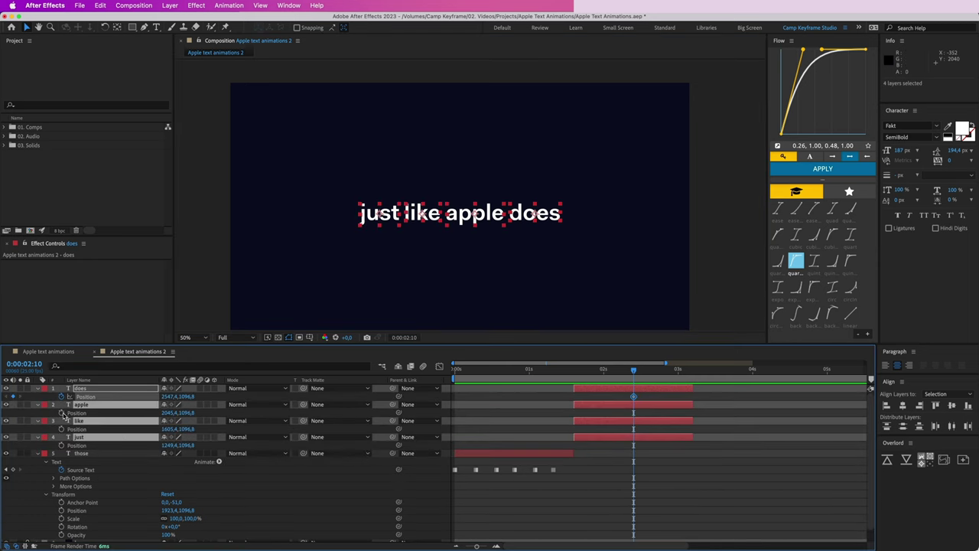
click(62, 413)
At 0:00:01:15 offset all four words about 444 px to the right, and apply Easy Ease to all their Position keyframes.
drag(584, 371, 574, 372)
drag(421, 219, 474, 217)
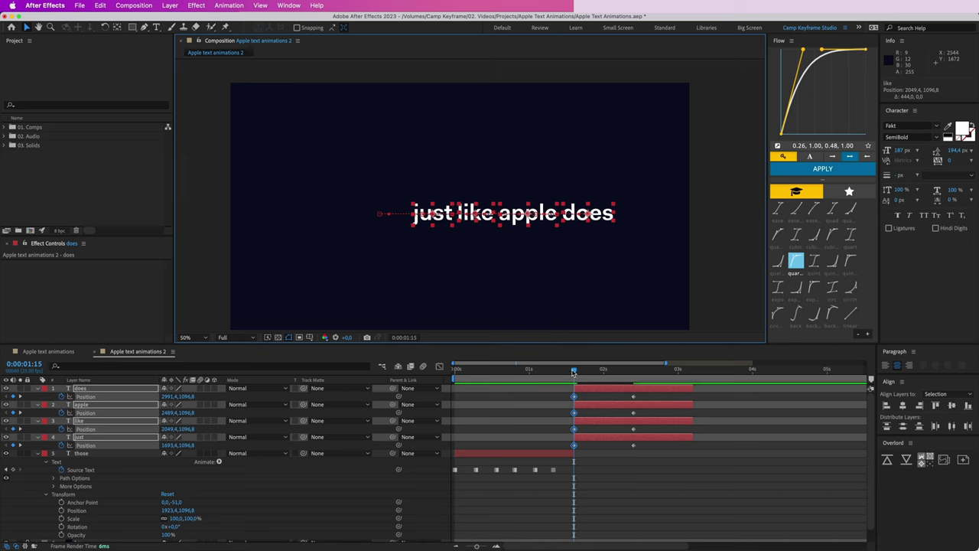
drag(573, 373, 661, 449)
right_click(634, 445)
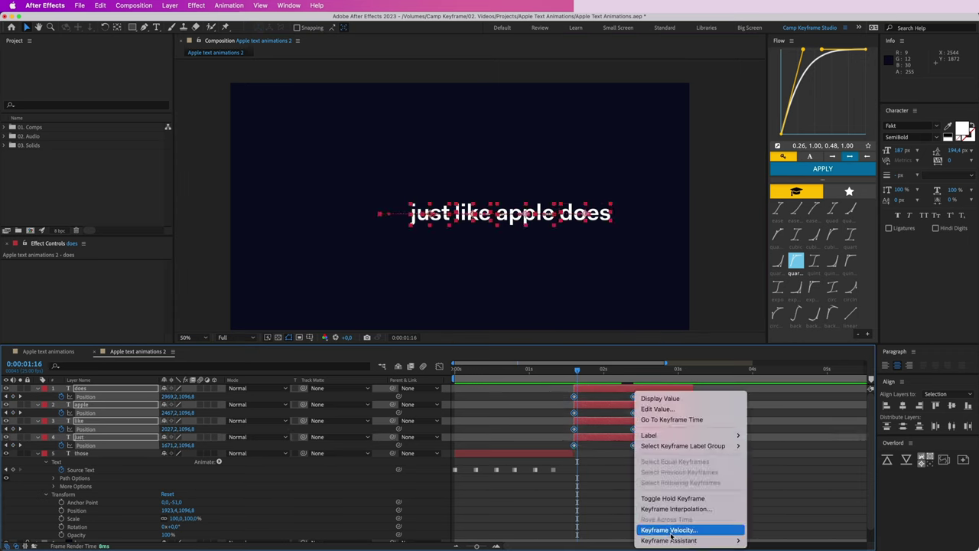
mouse_move(671, 540)
click(773, 478)
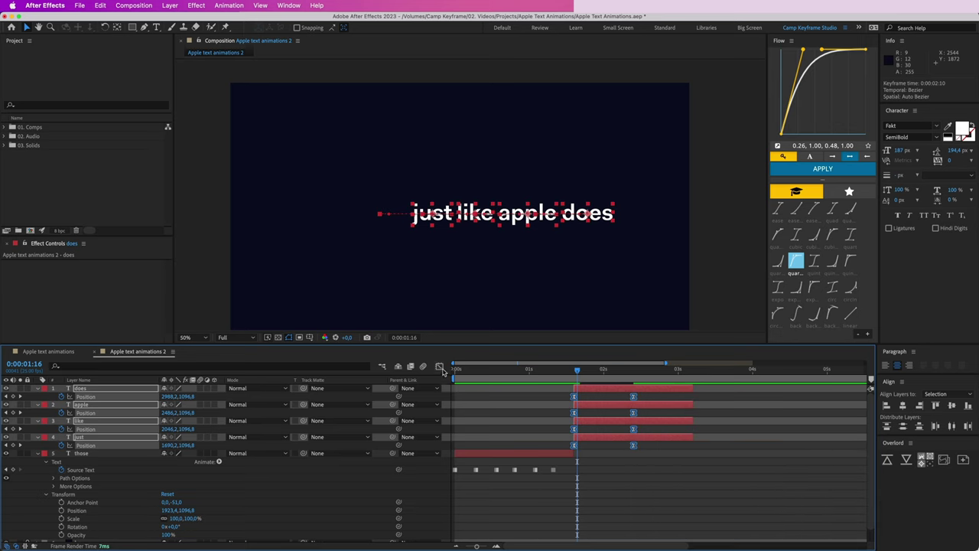
Reshape the Position speed curve in the Graph Editor so the words start at peak speed and decelerate gradually into the last keyframes.
click(440, 368)
drag(544, 487, 593, 525)
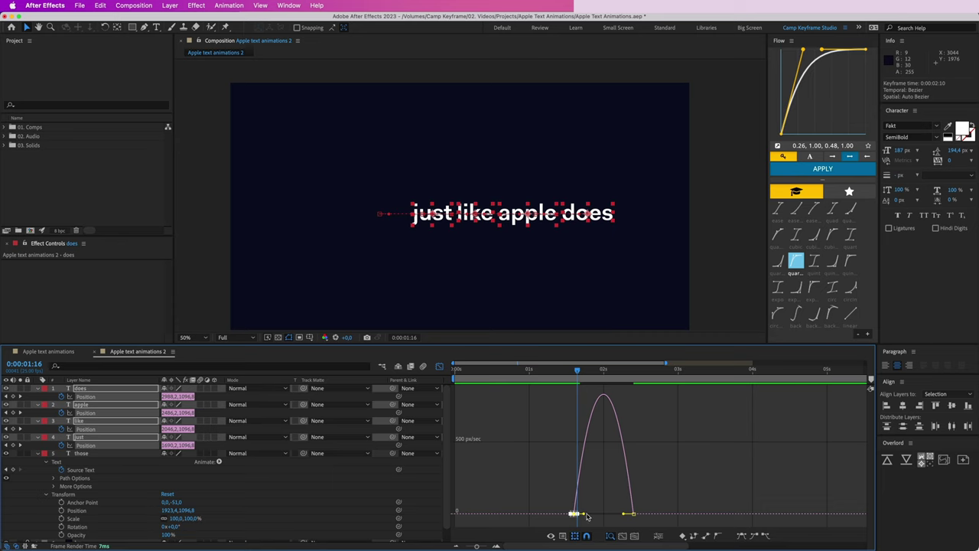
drag(584, 514, 538, 515)
mouse_move(612, 503)
mouse_down()
mouse_move(649, 521)
mouse_move(592, 517)
mouse_move(605, 518)
mouse_up()
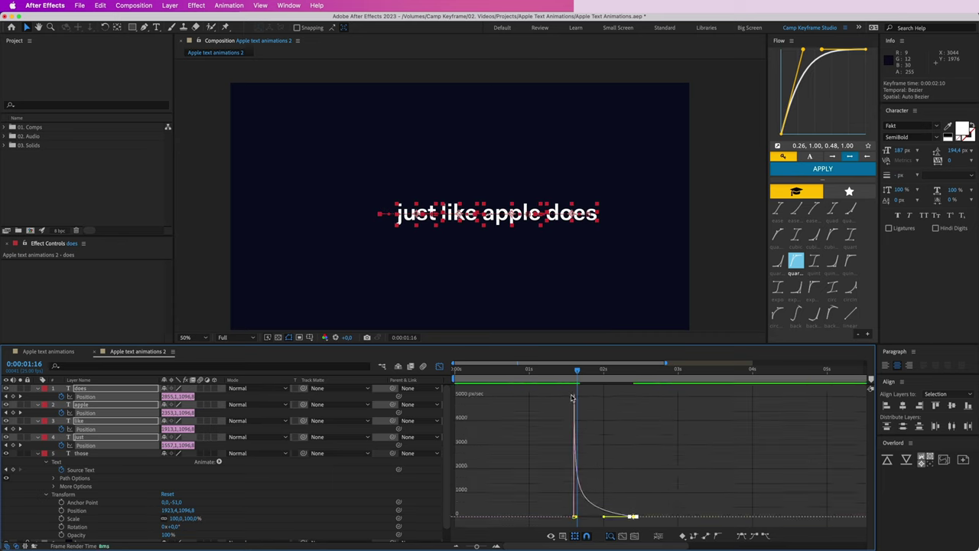
click(438, 365)
Preview the slide-in against the voice-over and move the four word layers later, to start just after two seconds.
key(space)
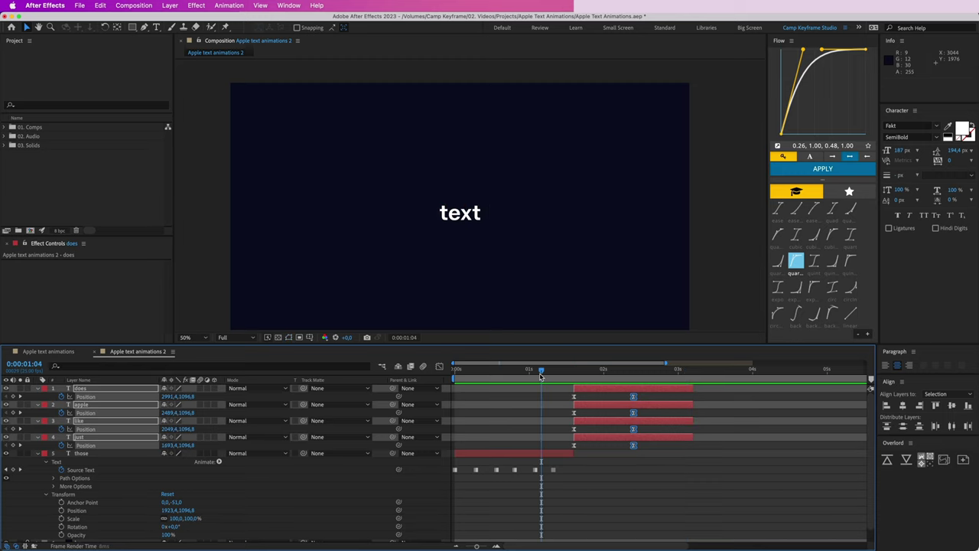
key(space)
drag(590, 389, 632, 389)
key(space)
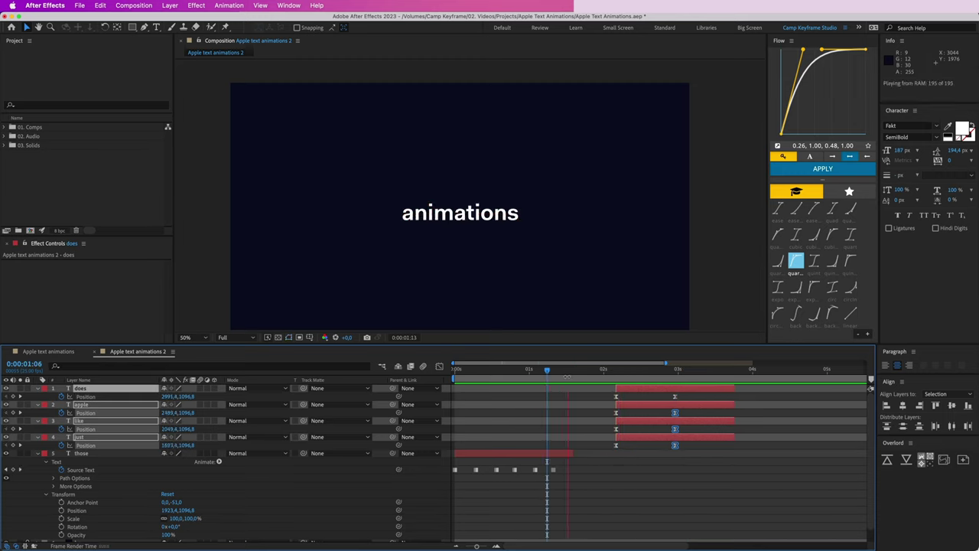
Stagger the "just", "like", "apple" and "does" layers one frame apart, and extend the "those" layer to the start of "just".
key(space)
mouse_move(631, 391)
mouse_down()
mouse_move(629, 423)
mouse_move(634, 391)
mouse_up()
click(624, 428)
click(626, 422)
drag(572, 453, 612, 453)
Add a Position keyframe to the "those" layer at 0:00:01:13, and move the text about 336 px to the left at 0:00:02:02.
drag(541, 370, 588, 372)
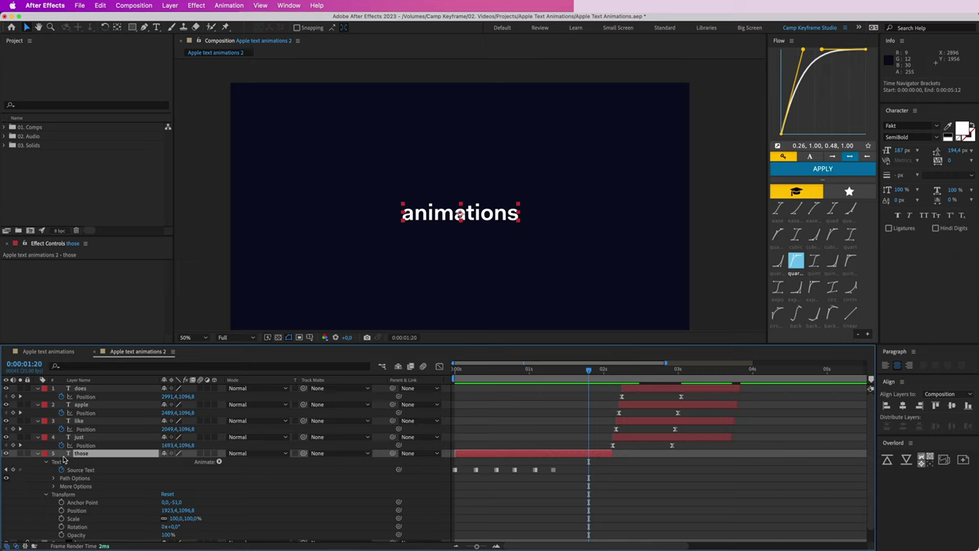
key(p)
click(62, 462)
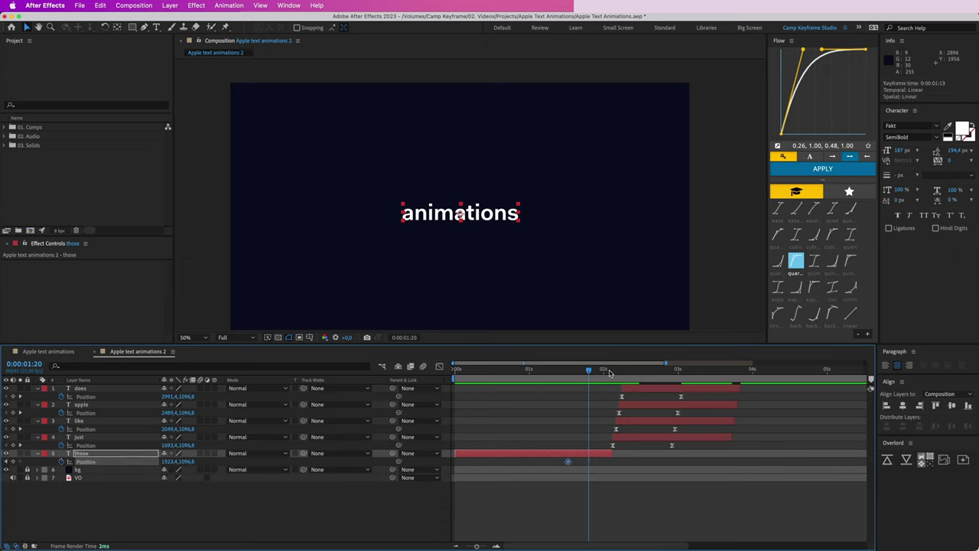
click(610, 370)
key(Page_Up)
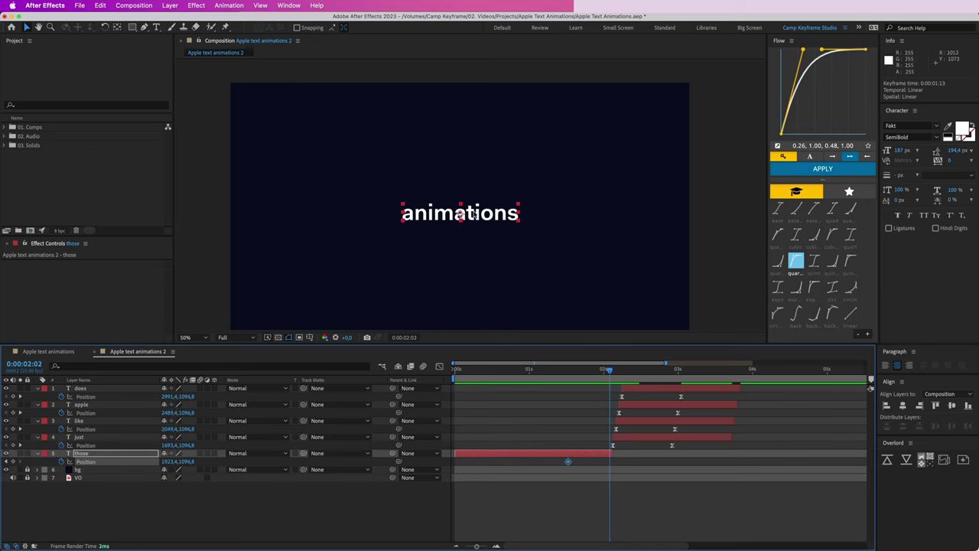
drag(468, 215, 431, 216)
Apply Easy Ease to the "those" Position keyframes and reshape the speed curve so the word starts slowly and reaches peak speed at the end.
drag(558, 458, 638, 469)
right_click(610, 463)
mouse_move(658, 538)
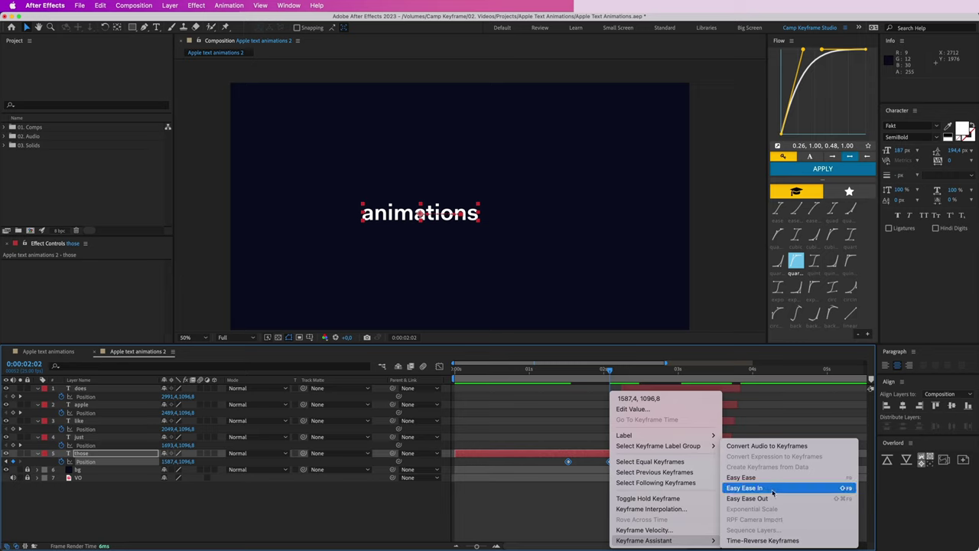
click(755, 472)
click(440, 367)
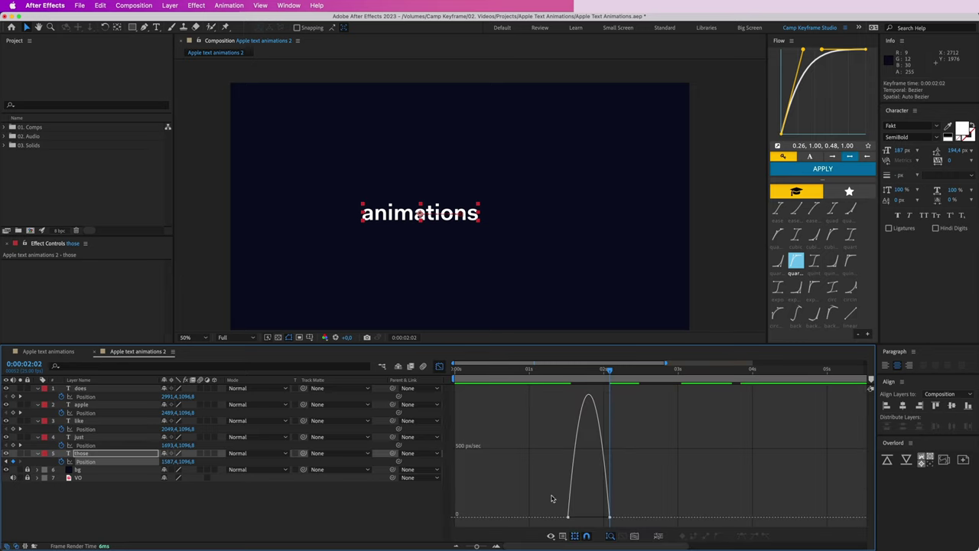
drag(558, 511, 608, 520)
mouse_move(628, 505)
mouse_down()
mouse_move(594, 524)
mouse_move(632, 522)
mouse_up()
click(440, 368)
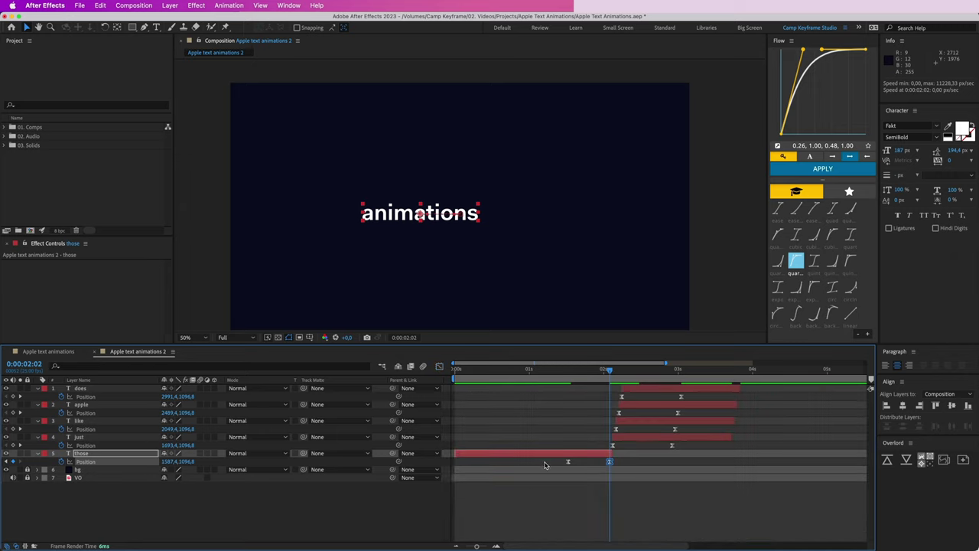
Shift the "those" Position keyframes one frame later, start the slide-out at 0:00:01:20, and preview the transition into "just like apple does".
drag(545, 464, 614, 462)
drag(602, 371, 535, 379)
key(space)
key(space)
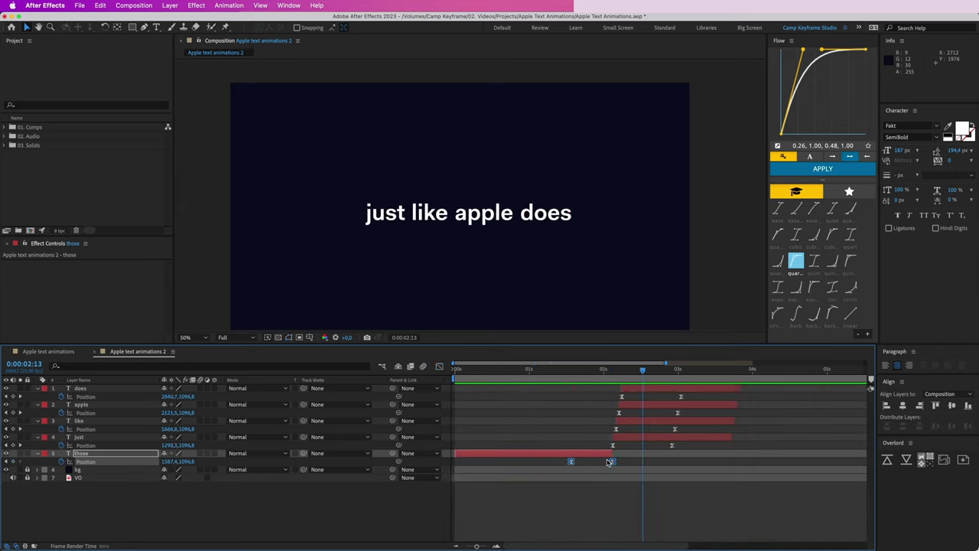
drag(573, 461, 588, 461)
click(580, 373)
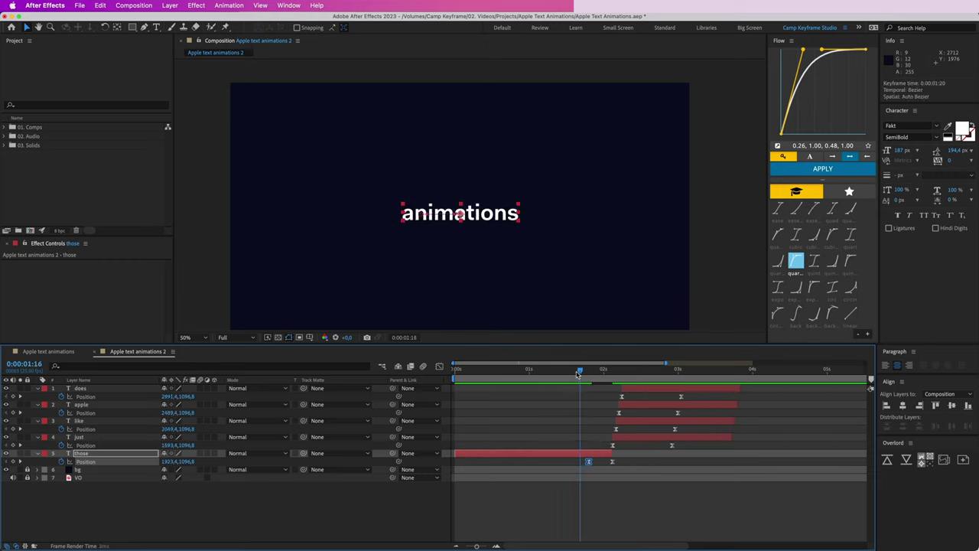
key(space)
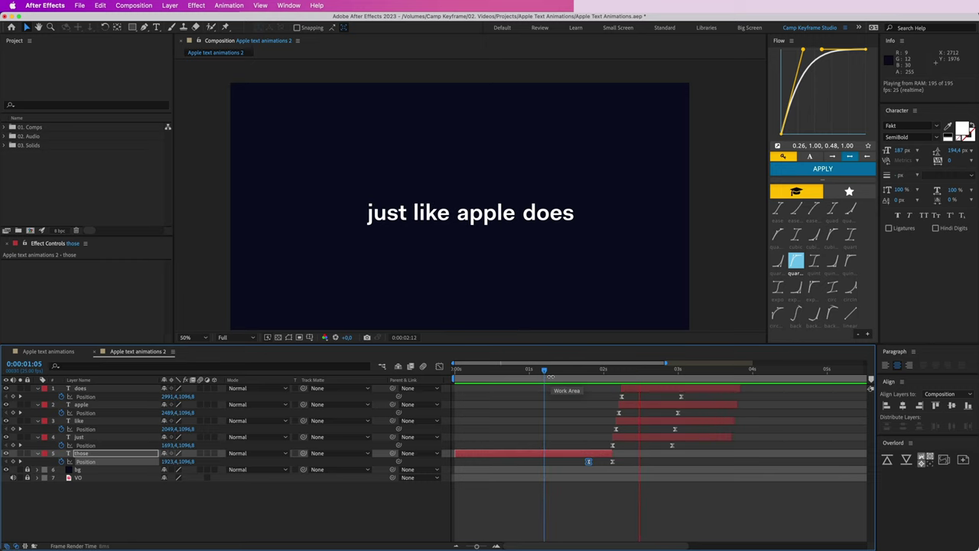
drag(712, 392, 657, 447)
drag(616, 375, 536, 381)
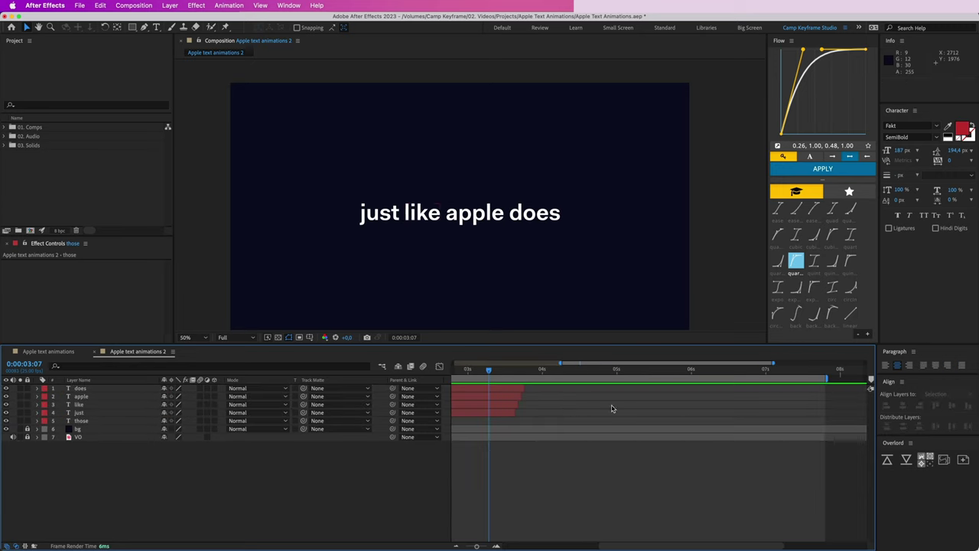
Add a null object to the composition.
scroll(597, 409, left, 5)
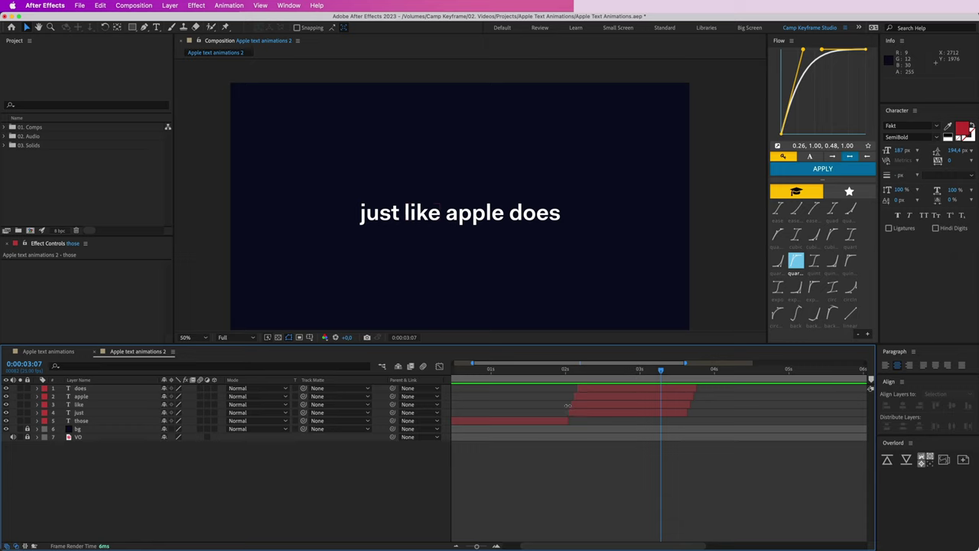
key(super+alt+shift+y)
click(166, 5)
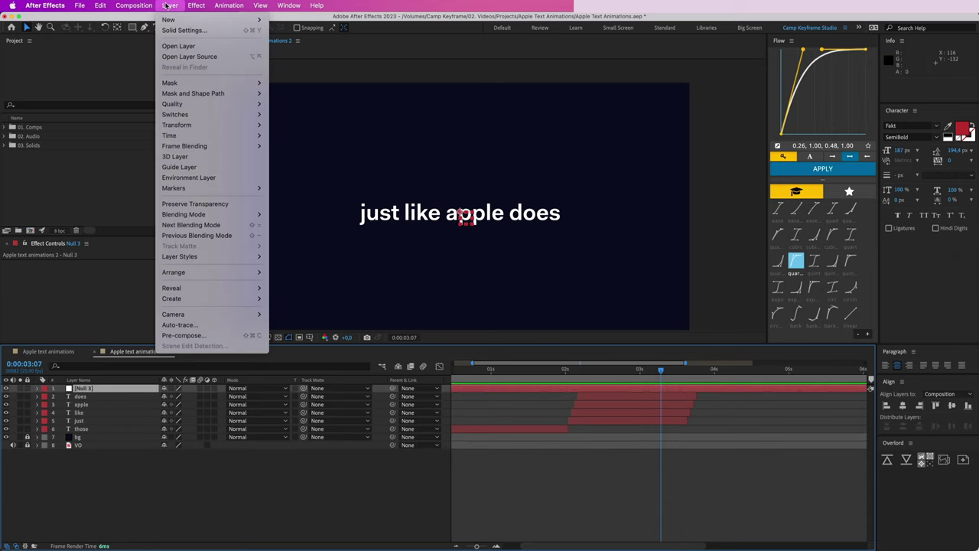
mouse_move(176, 19)
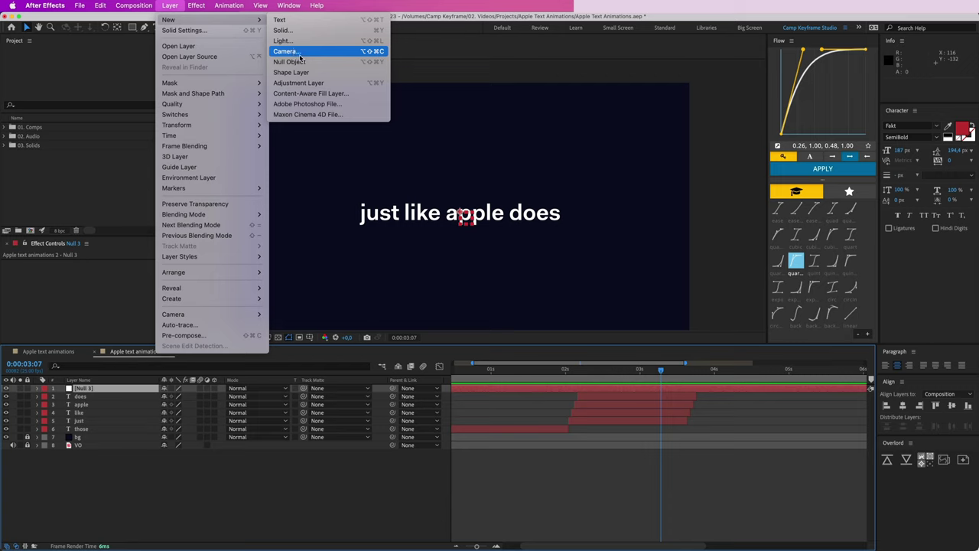
click(727, 413)
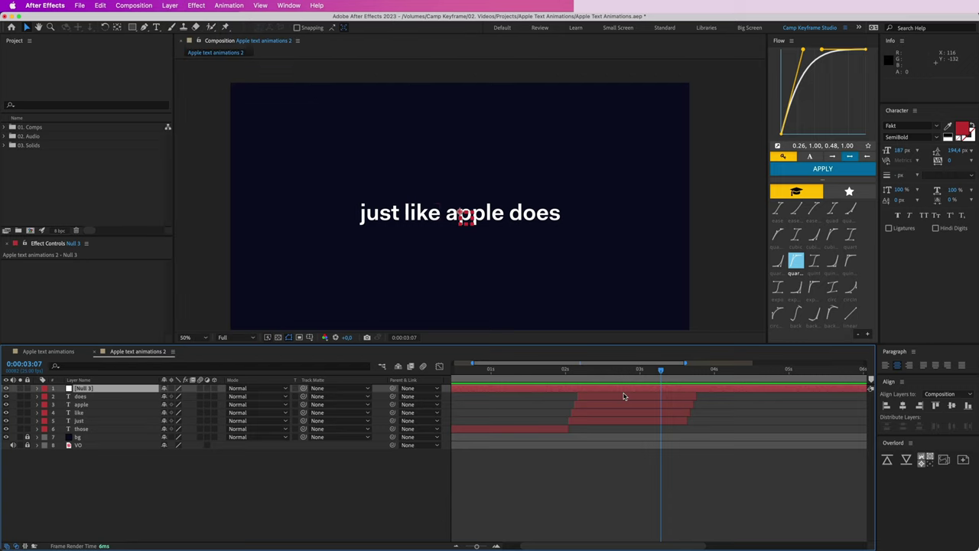
Trim the null's start to match the start of the "just" layer, and set its label colour to None.
key(alt+bracketleft)
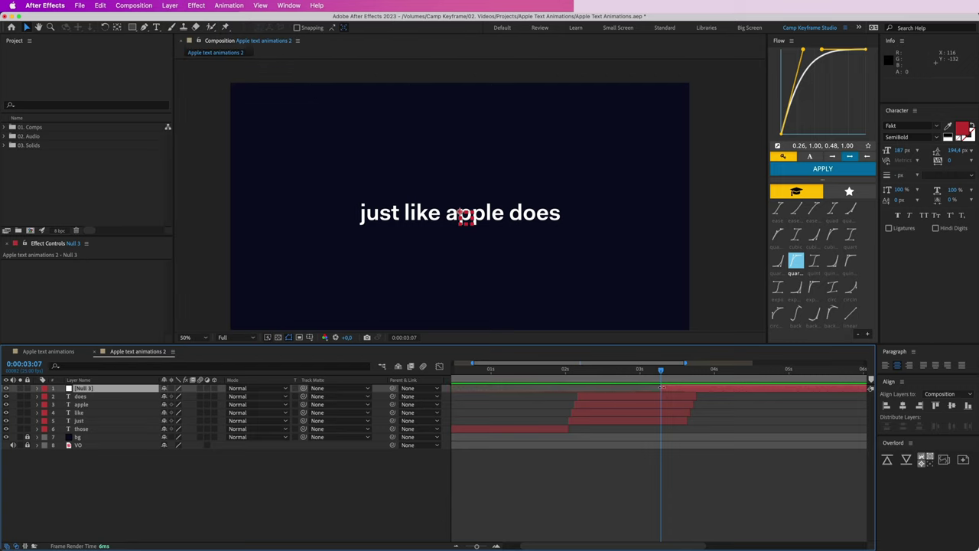
drag(662, 388, 569, 388)
click(46, 387)
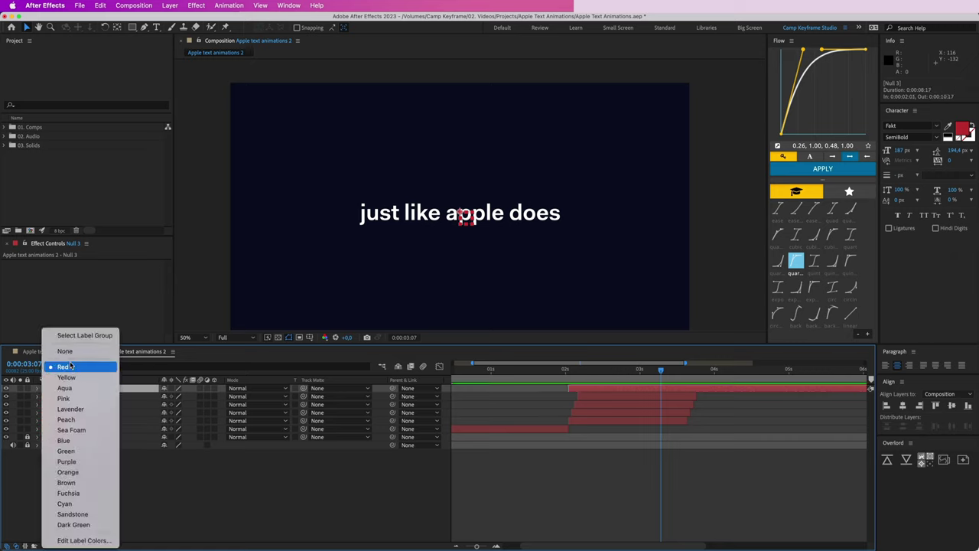
click(65, 348)
Parent the "does", "apple", "like" and "just" layers to the null.
click(670, 398)
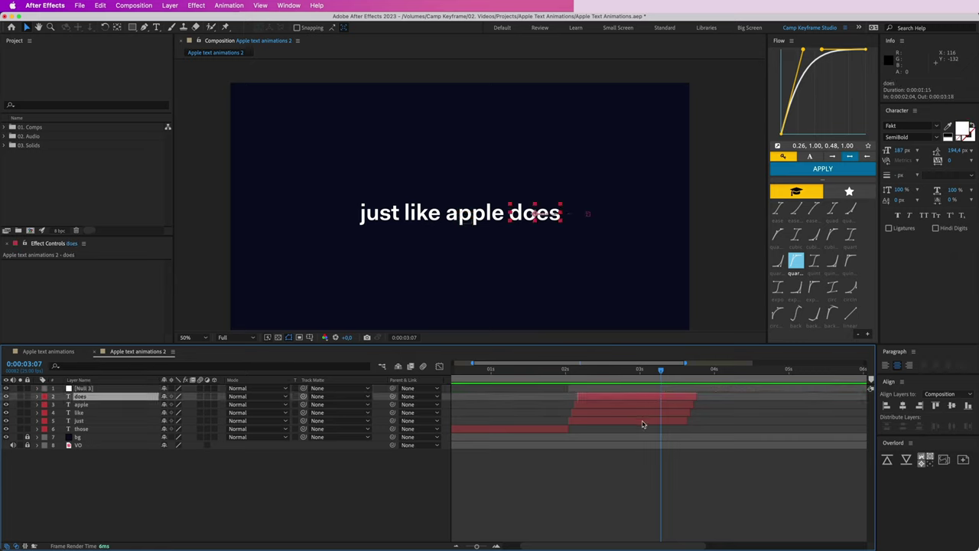
shift+click(643, 421)
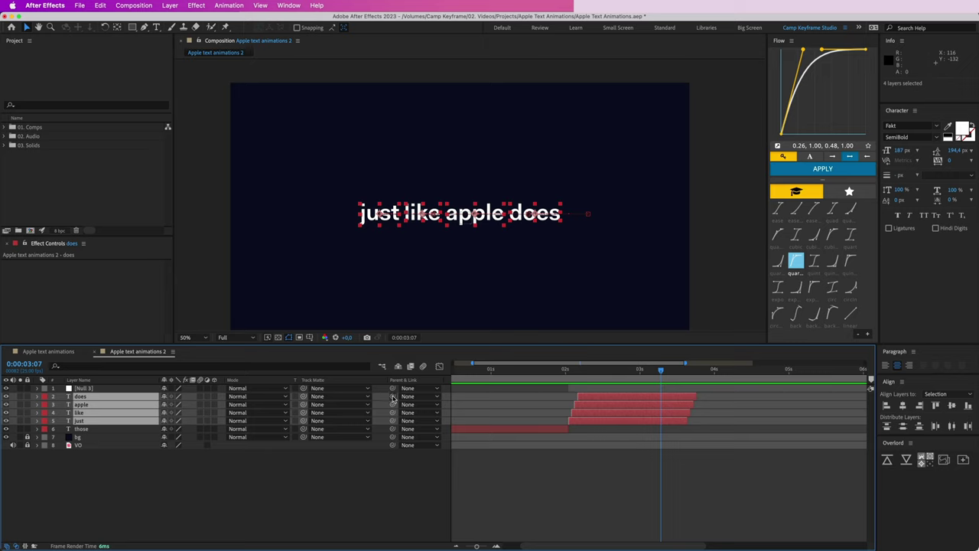
drag(392, 398, 84, 389)
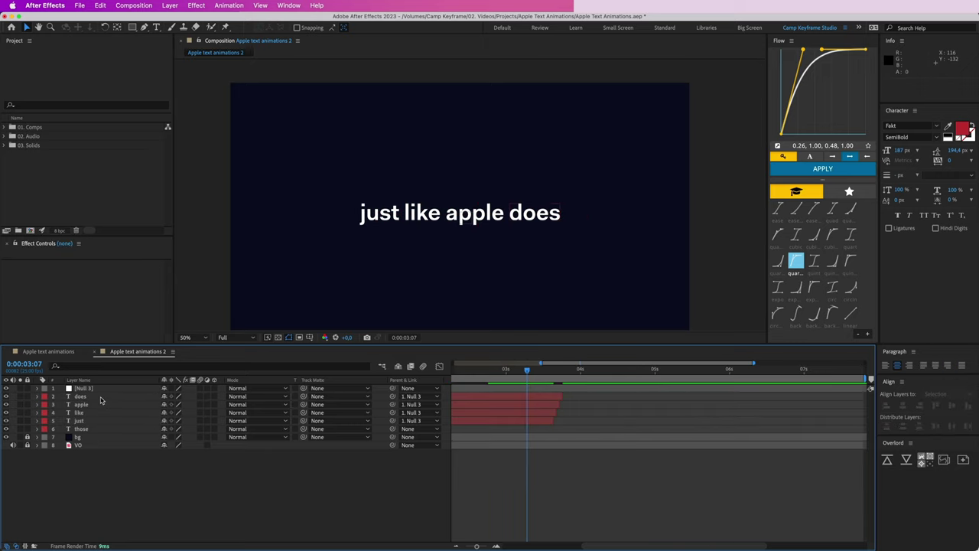
Duplicate the "does" layer so the copy starts where the original ends, and clear the copy's Position keyframes.
click(100, 400)
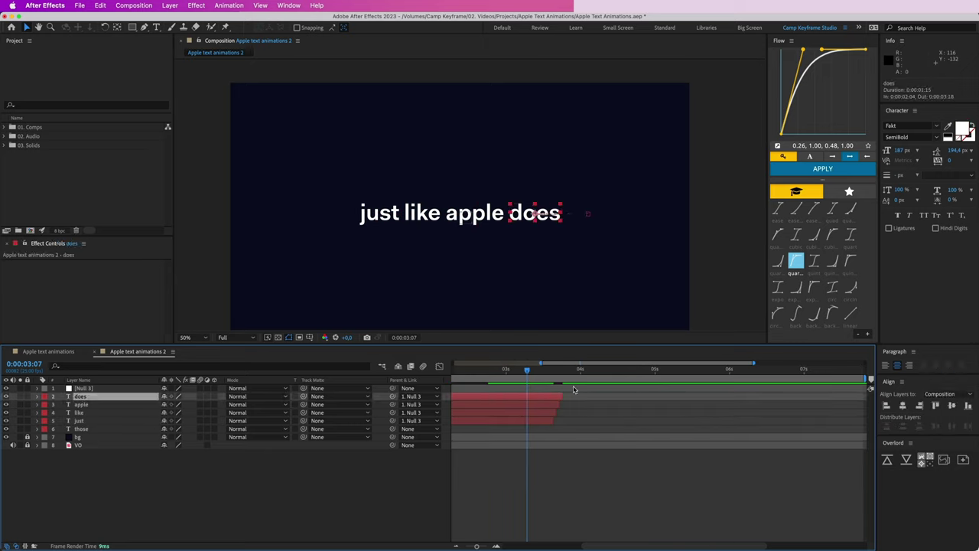
key(super+d)
drag(531, 395, 653, 399)
key(space)
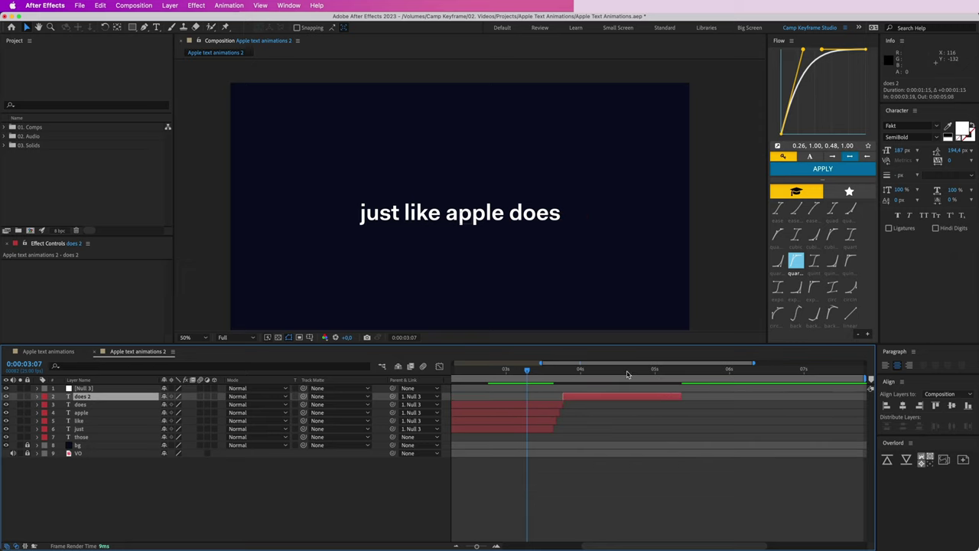
key(p)
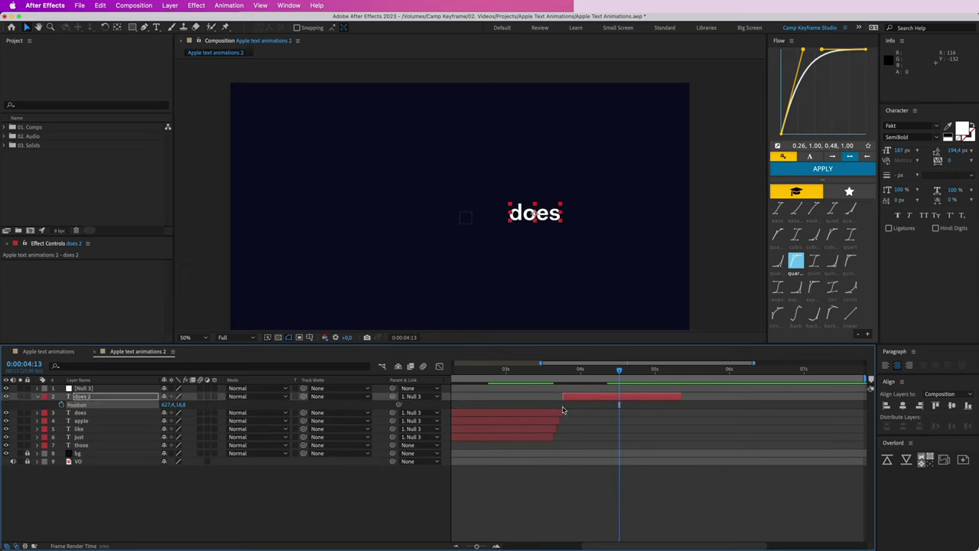
Centre the duplicated word horizontally in the composition and change its text to "it's".
click(903, 406)
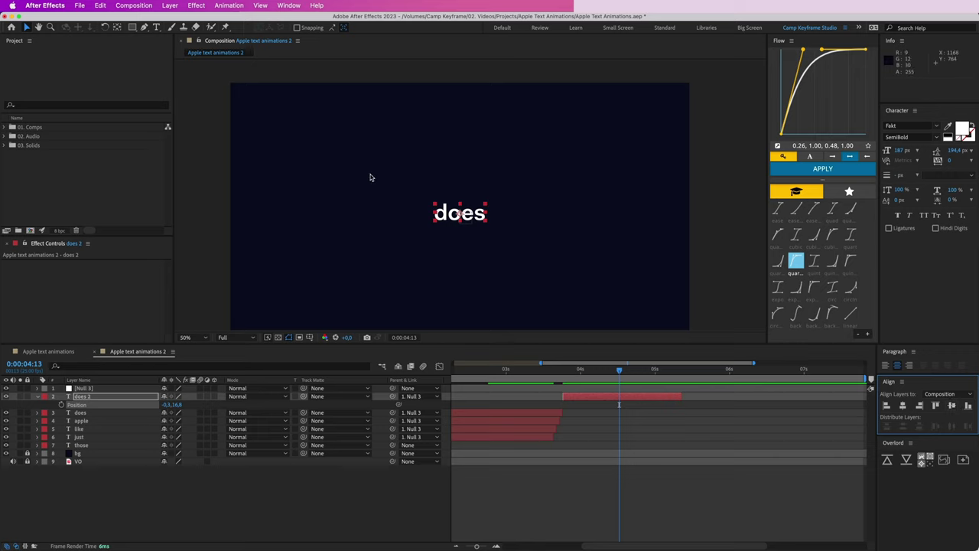
double_click(451, 222)
text(it's)
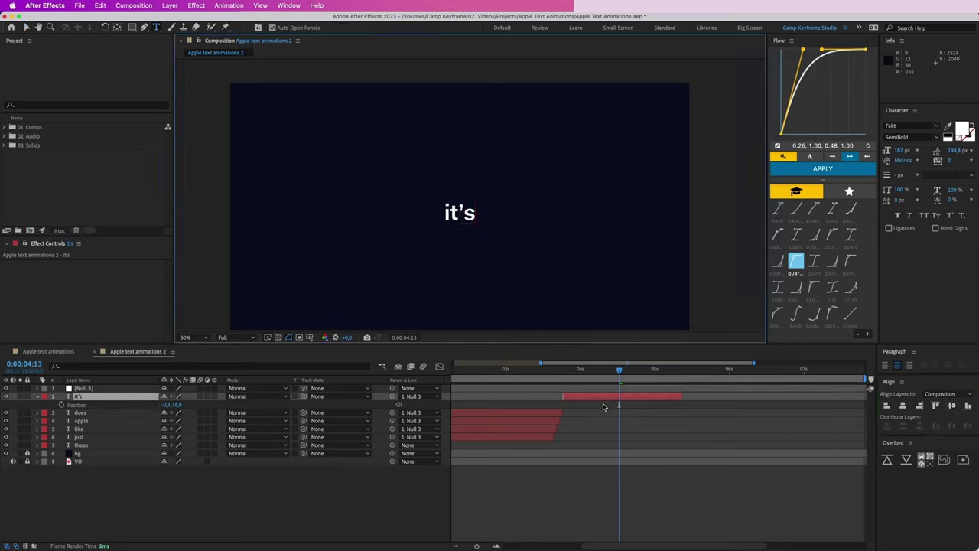
click(610, 415)
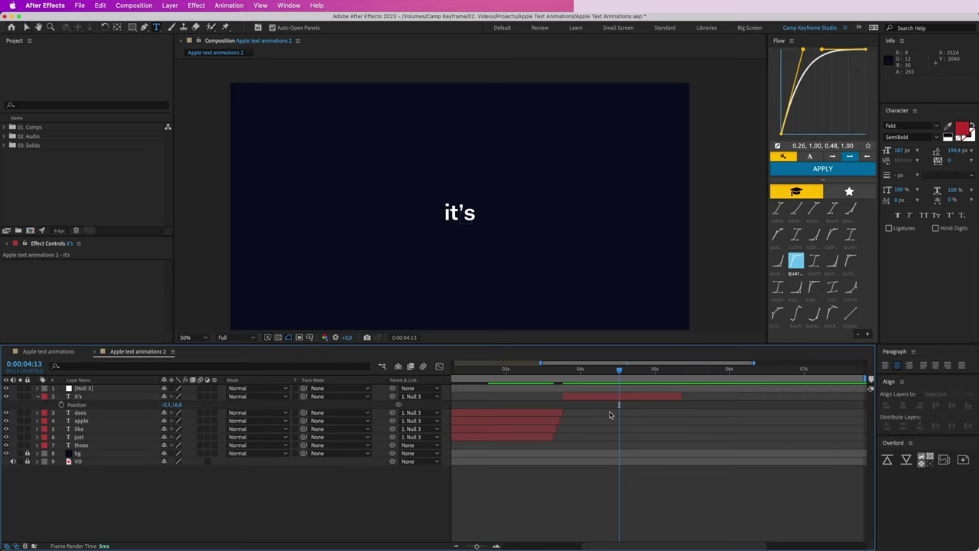
Move the null below the "it's" layer in the layer stack, and go to 0:00:03:08.
click(543, 371)
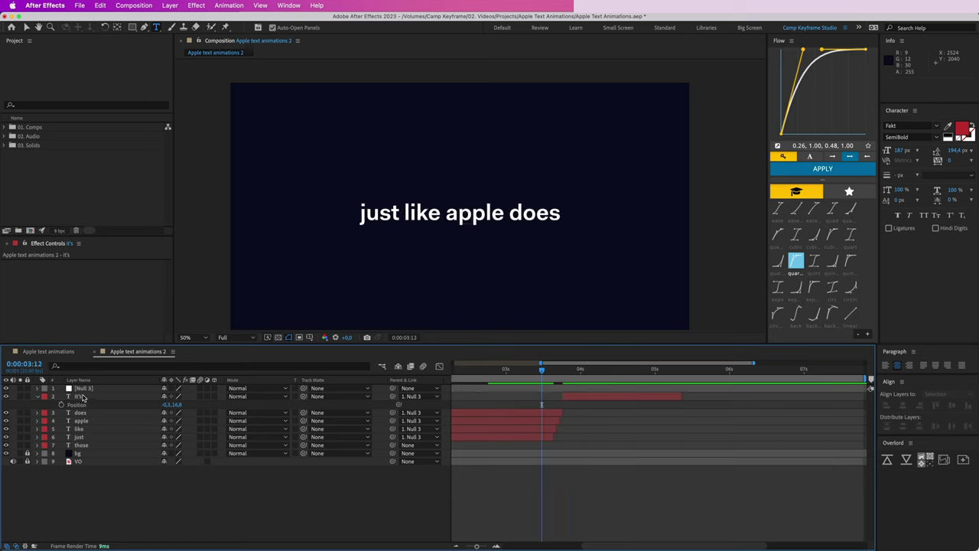
drag(83, 389, 83, 408)
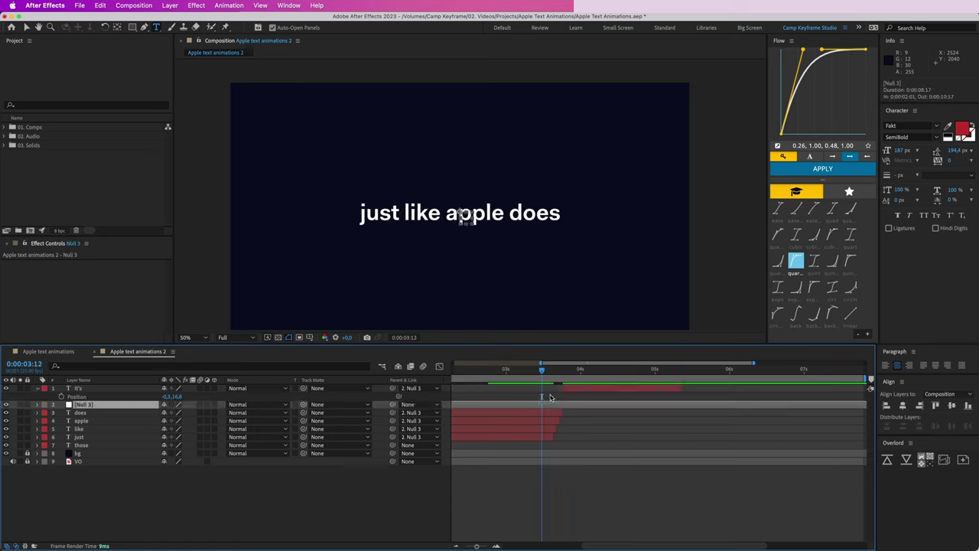
drag(543, 373, 530, 373)
click(585, 387)
Try scaling the "does", "apple", "like" and "just" layers directly to about 294%, and undo the change.
click(547, 414)
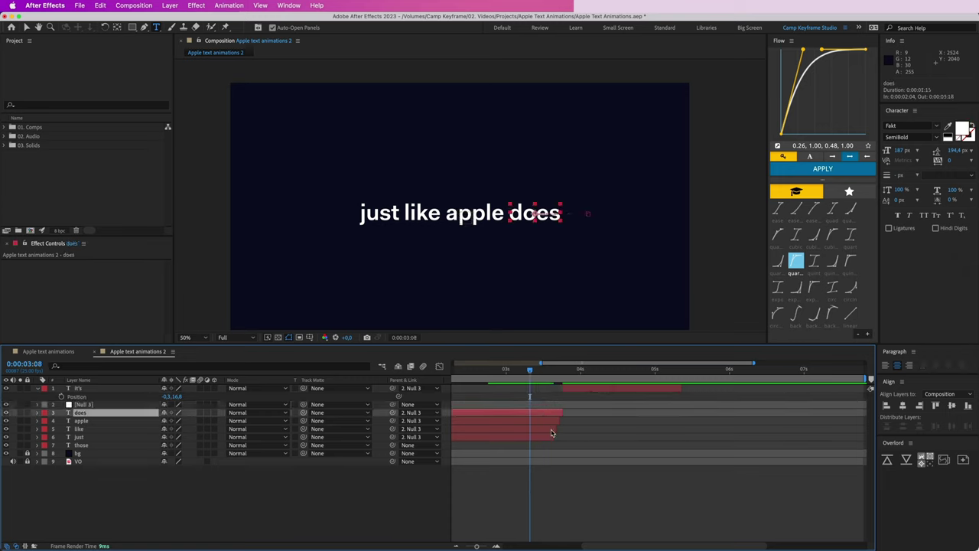
shift+click(550, 438)
key(s)
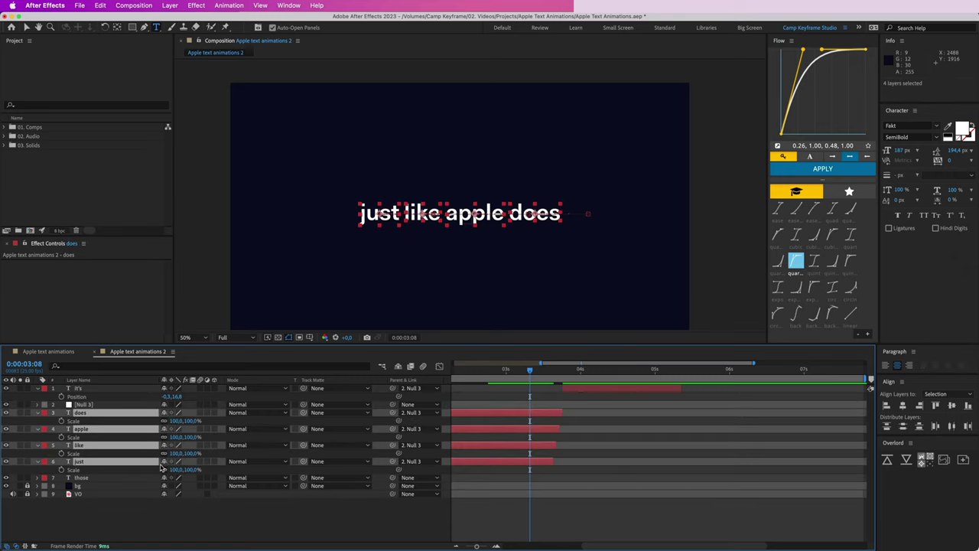
drag(192, 422, 264, 421)
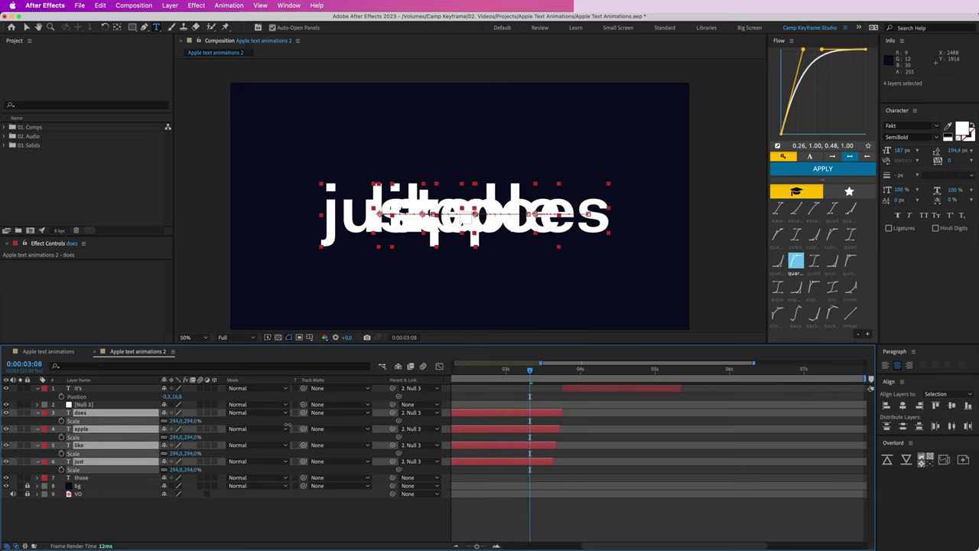
key(super+z)
key(v)
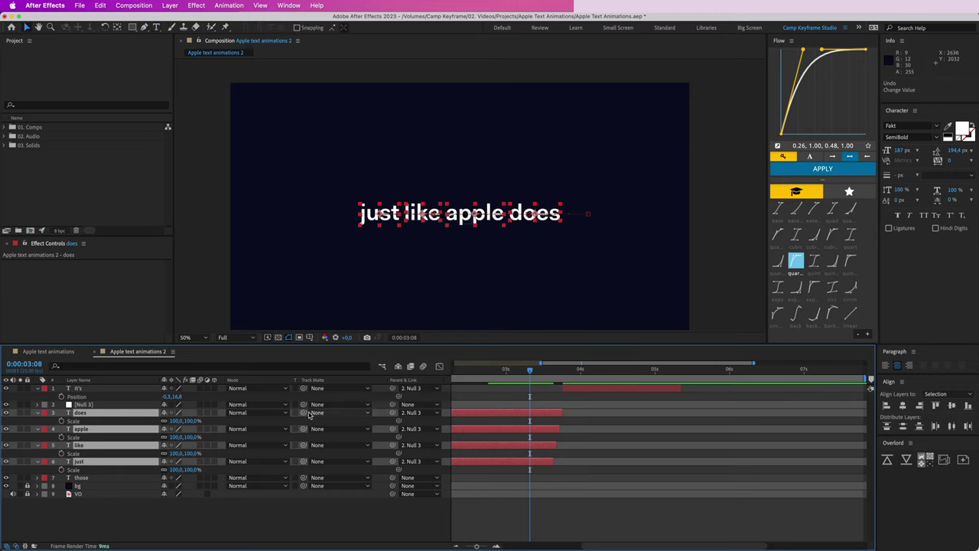
Keyframe the null's Scale from 100% at 0:00:03:08 to 131% at 0:00:03:16.
click(114, 405)
key(s)
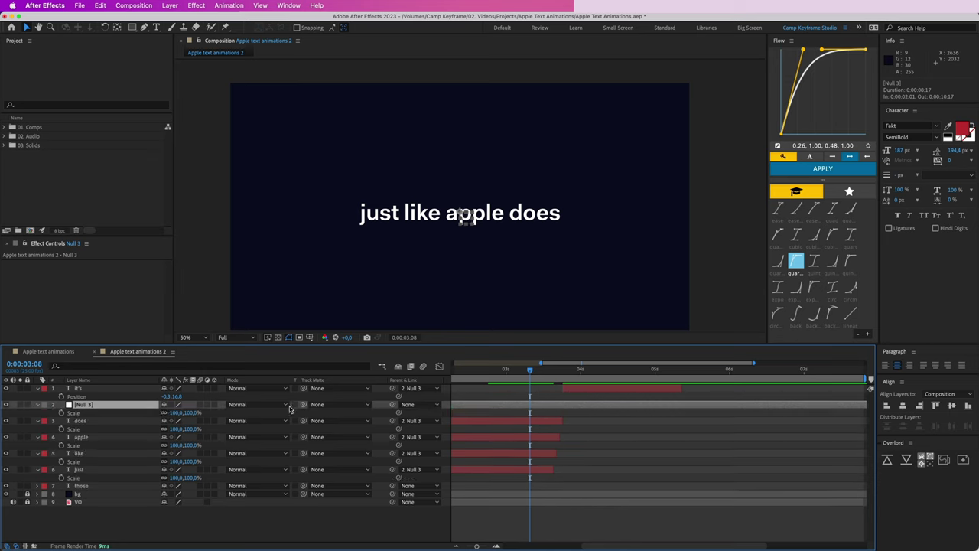
drag(184, 414, 193, 413)
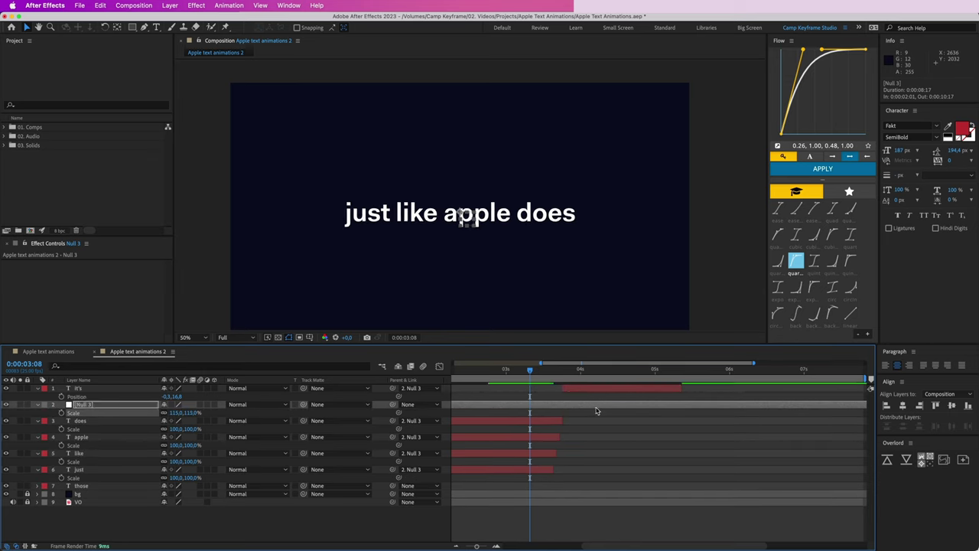
key(super+z)
click(61, 413)
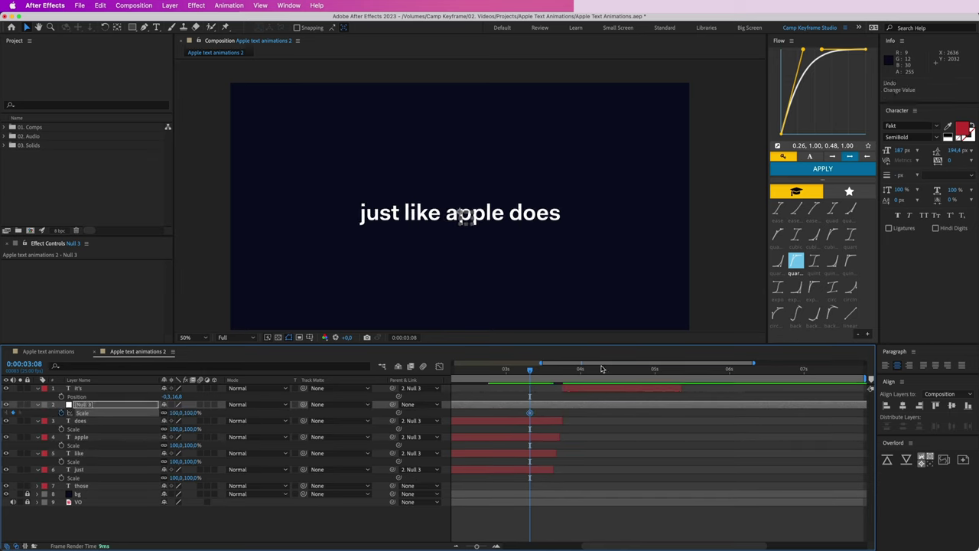
click(554, 370)
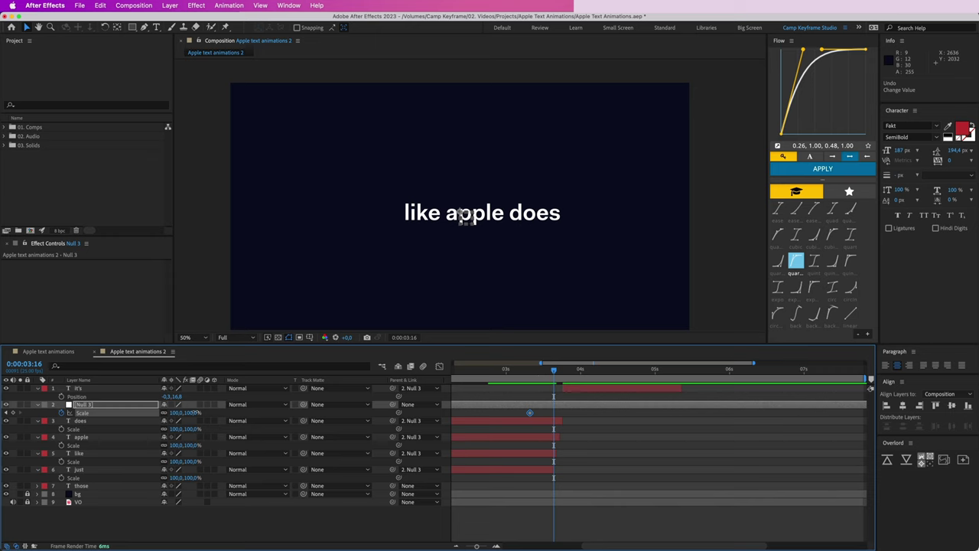
drag(196, 413, 219, 414)
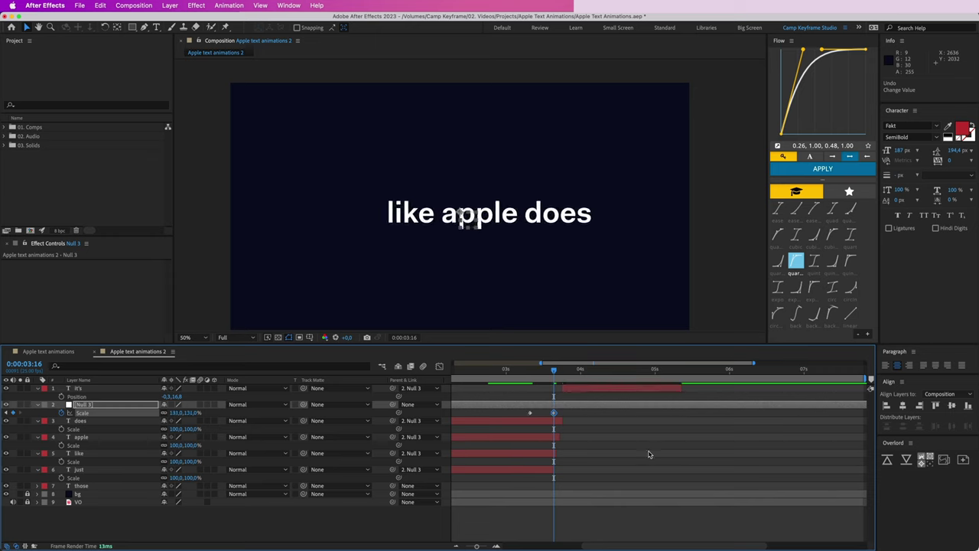
Make the "just", "like", "apple" and "does" layers end together at about 0:00:03:18.
click(546, 470)
shift+click(558, 422)
key(alt+])
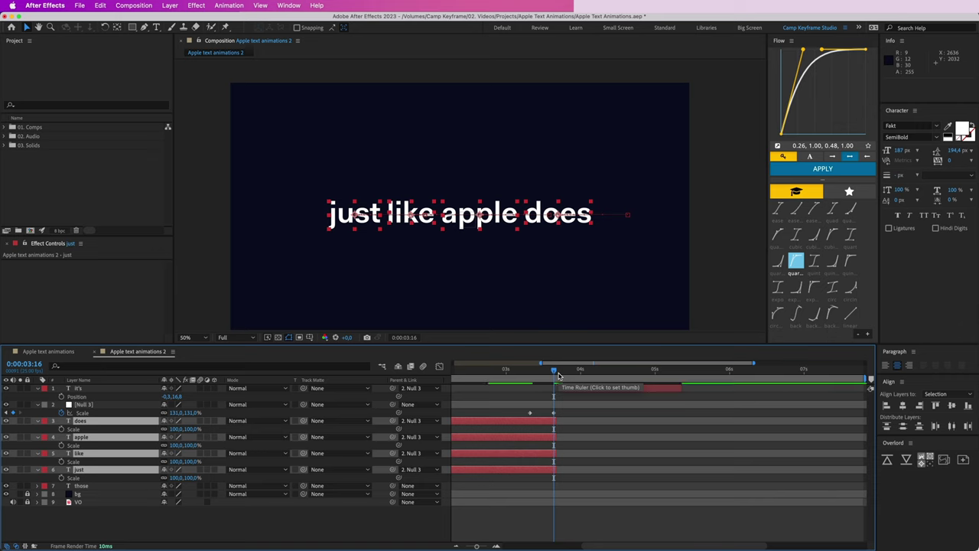
drag(557, 420, 578, 421)
key(super+z)
Apply Easy Ease to the null's Scale keyframes and shape the speed graph to start slowly and accelerate towards the end.
right_click(561, 414)
mouse_move(612, 527)
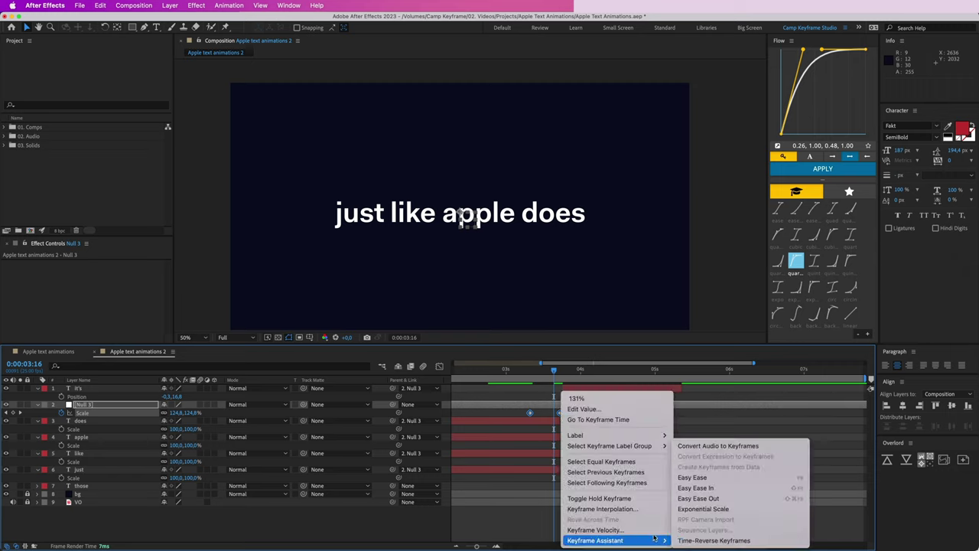
click(696, 475)
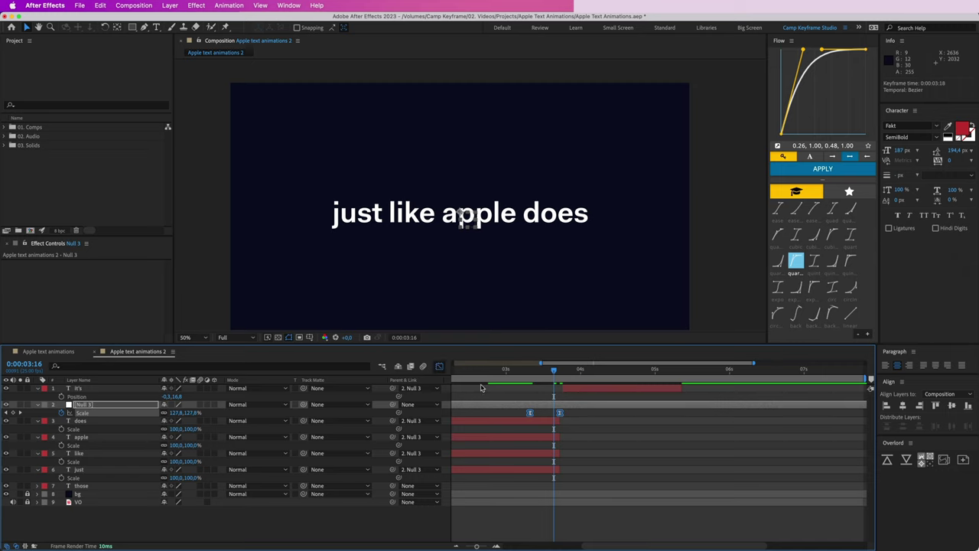
drag(535, 519, 549, 518)
click(440, 366)
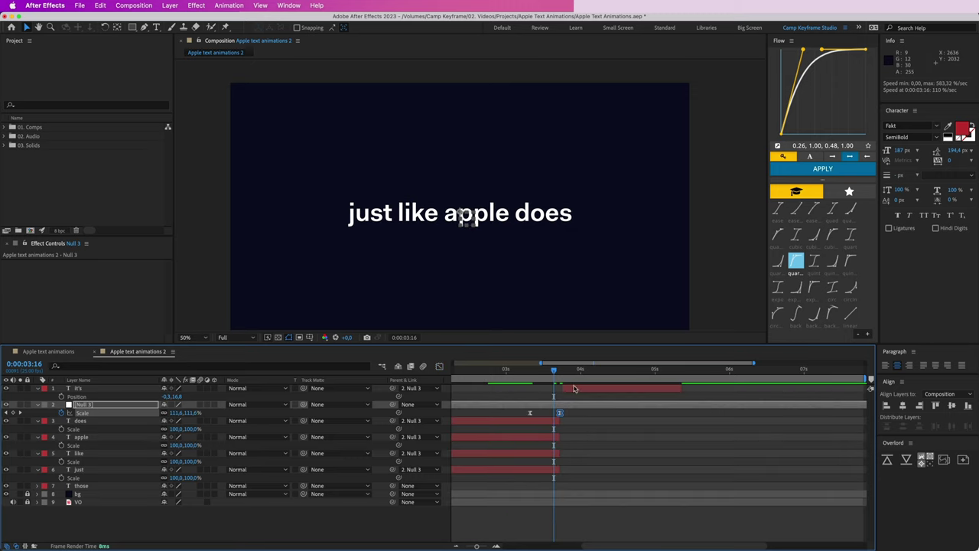
Keyframe the Scale of the "it's" layer from about 61% at 0:00:03:19 to 100% at 0:00:04:05.
mouse_move(561, 371)
mouse_down()
mouse_move(586, 371)
mouse_move(528, 372)
mouse_move(596, 380)
mouse_move(564, 375)
mouse_up()
click(589, 392)
key(s)
click(63, 396)
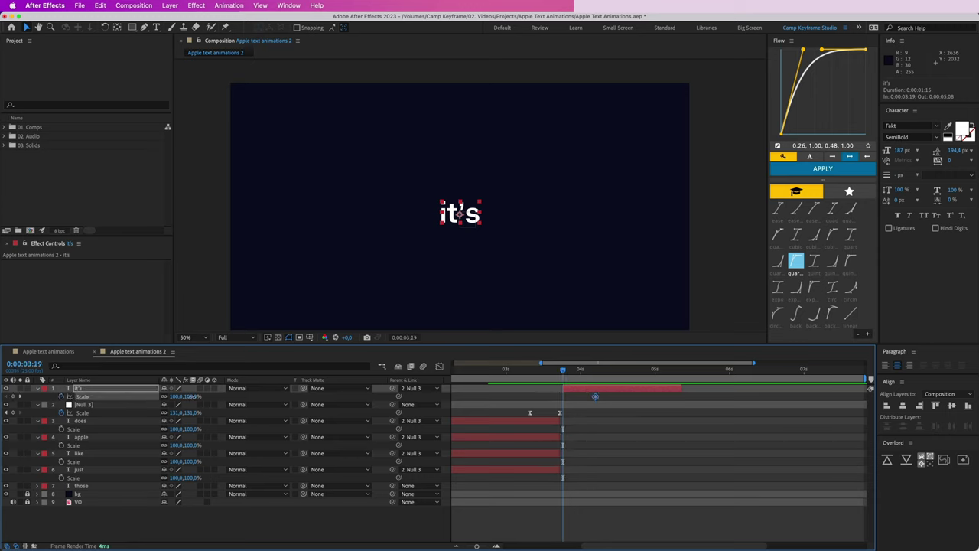
drag(192, 396, 175, 397)
Apply Easy Ease to the "it's" Scale keyframes and shape the speed graph to start fast and slow down gradually.
drag(547, 392, 614, 401)
right_click(601, 396)
mouse_move(630, 540)
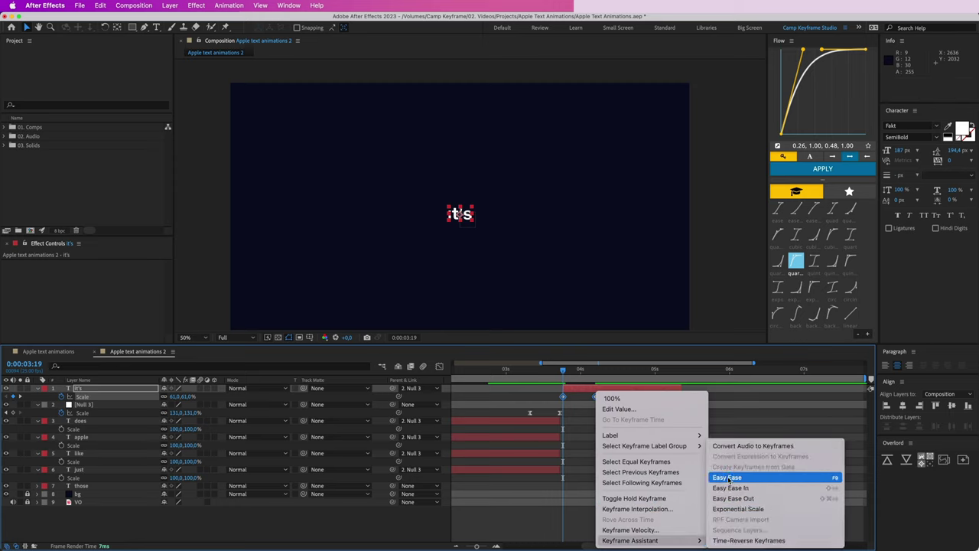
click(728, 478)
click(440, 366)
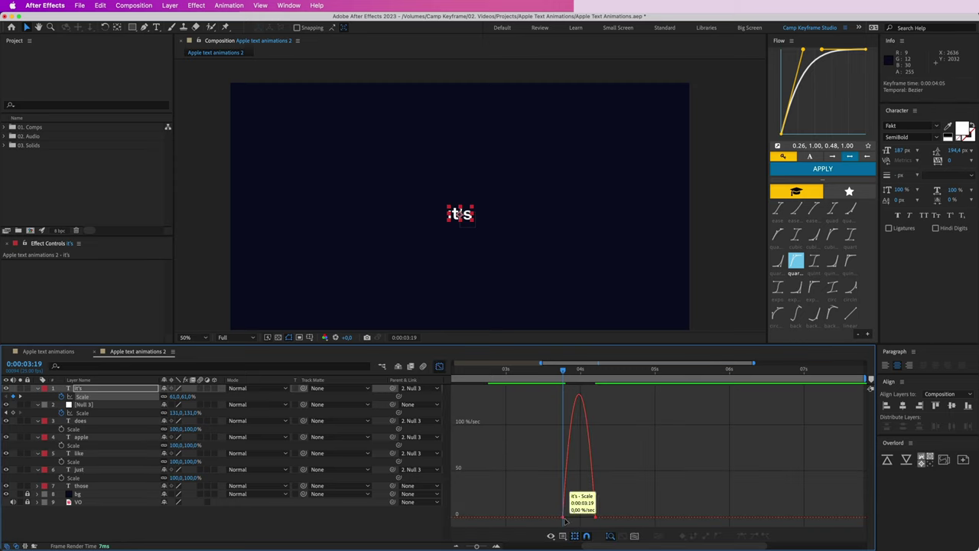
click(564, 518)
drag(570, 518, 540, 518)
click(595, 518)
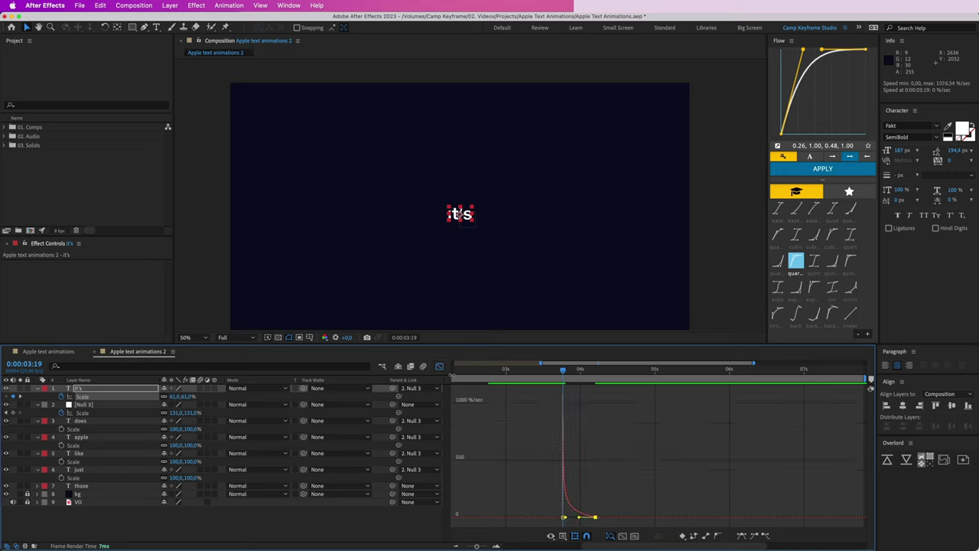
click(440, 366)
Preview the transition, start the "it's" layer at 0:00:03:10, and end the four earlier word layers and the null's scaling there.
drag(562, 372, 503, 376)
key(space)
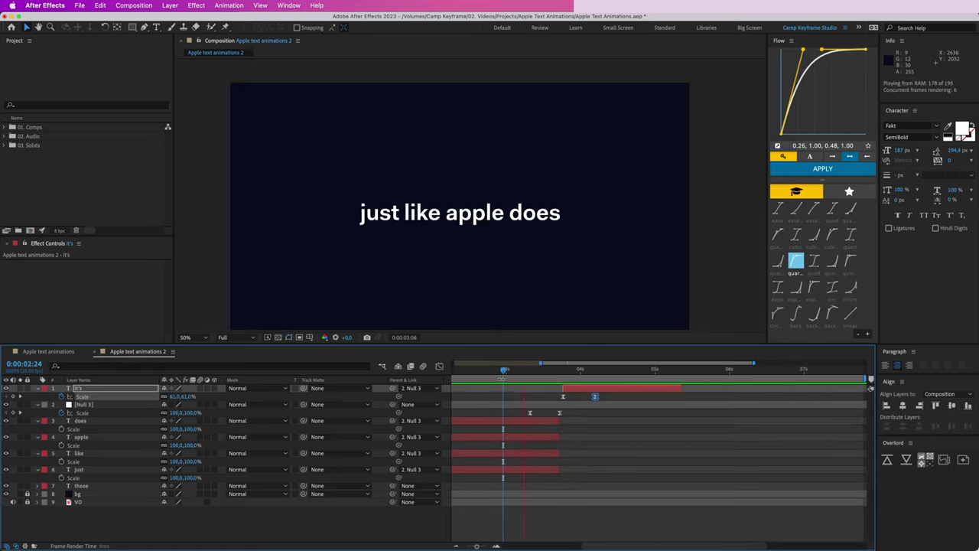
key(space)
mouse_move(656, 391)
mouse_down()
mouse_move(632, 420)
mouse_move(655, 398)
mouse_up()
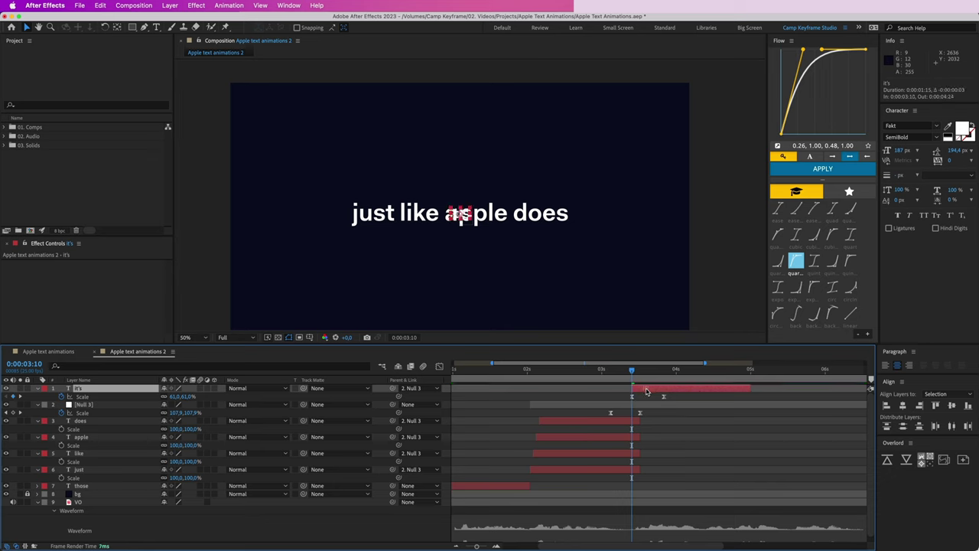
click(633, 425)
shift+click(637, 470)
key(space)
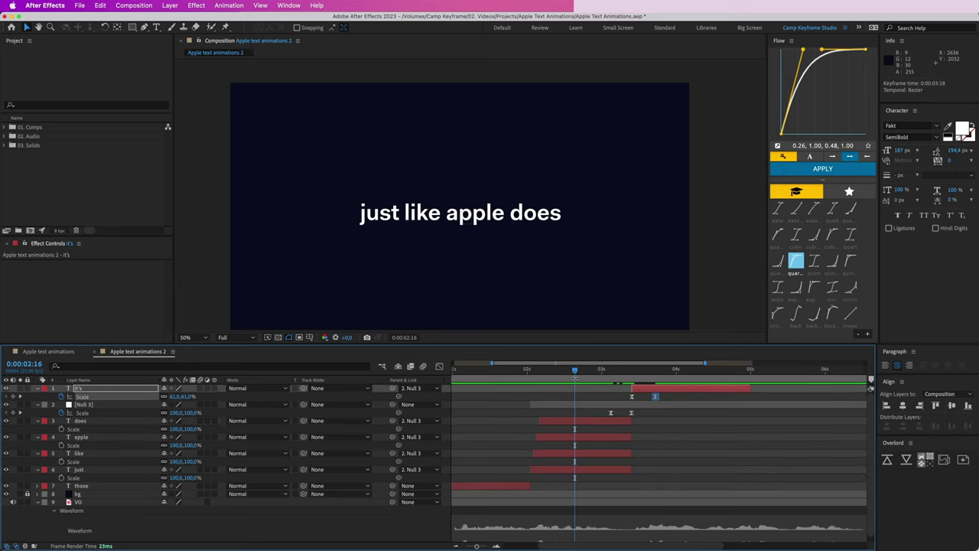
Add a Source Text keyframe to the "it's" layer and place it at 0:00:03:11, near the layer's start.
click(656, 372)
click(40, 389)
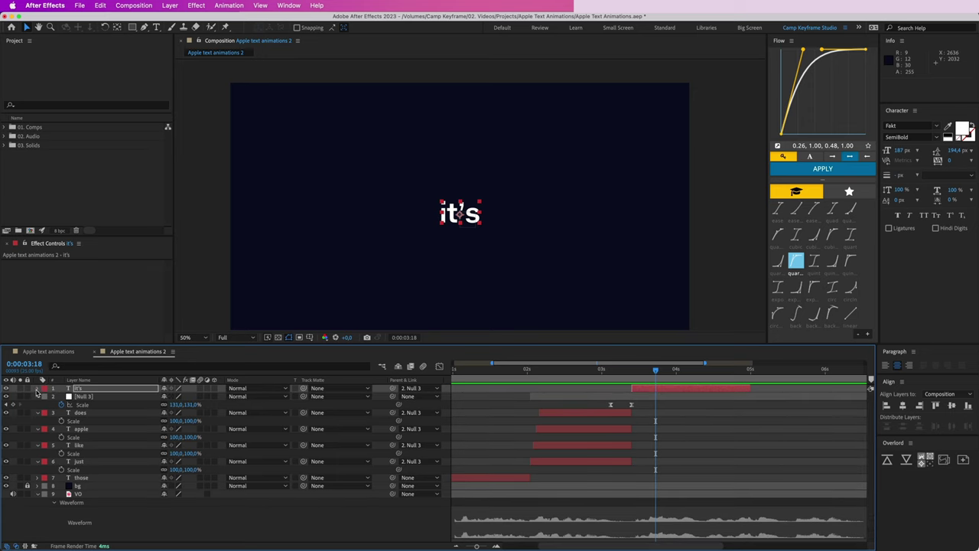
click(40, 389)
click(47, 405)
click(48, 397)
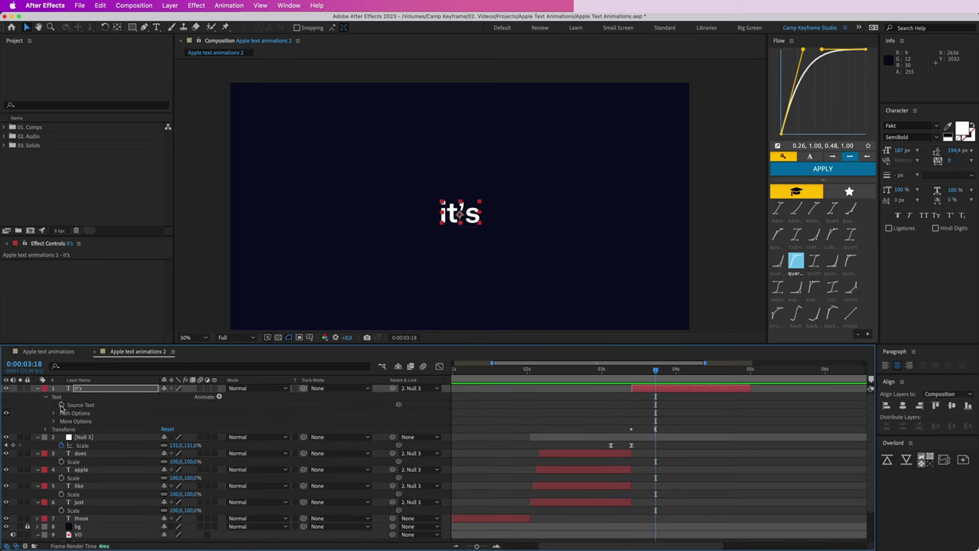
click(61, 405)
drag(656, 404, 635, 405)
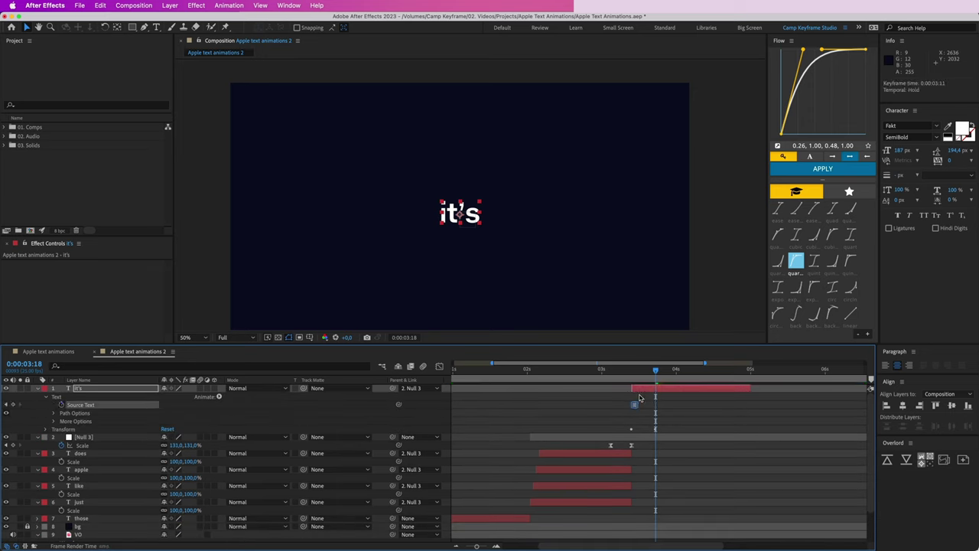
At 0:00:03:18, change the "it's" layer's text to "it's very" as a new Source Text keyframe.
key(space)
drag(554, 258, 556, 242)
click(679, 401)
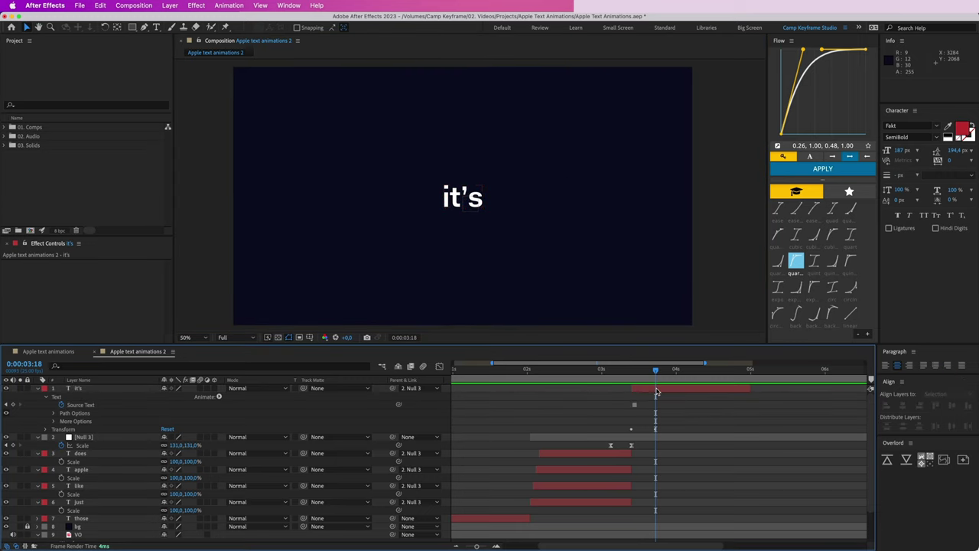
drag(640, 371, 656, 373)
double_click(663, 391)
key(Right)
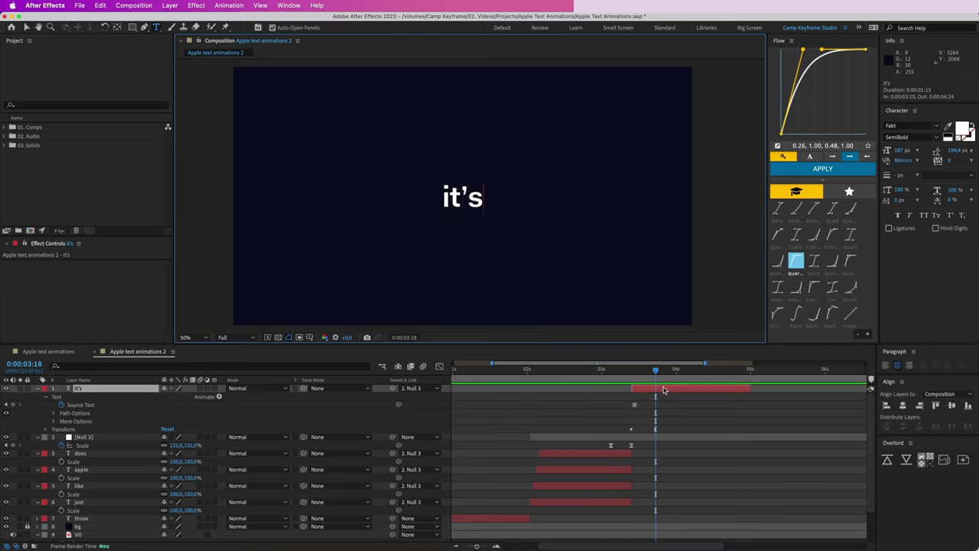
text(very)
click(681, 407)
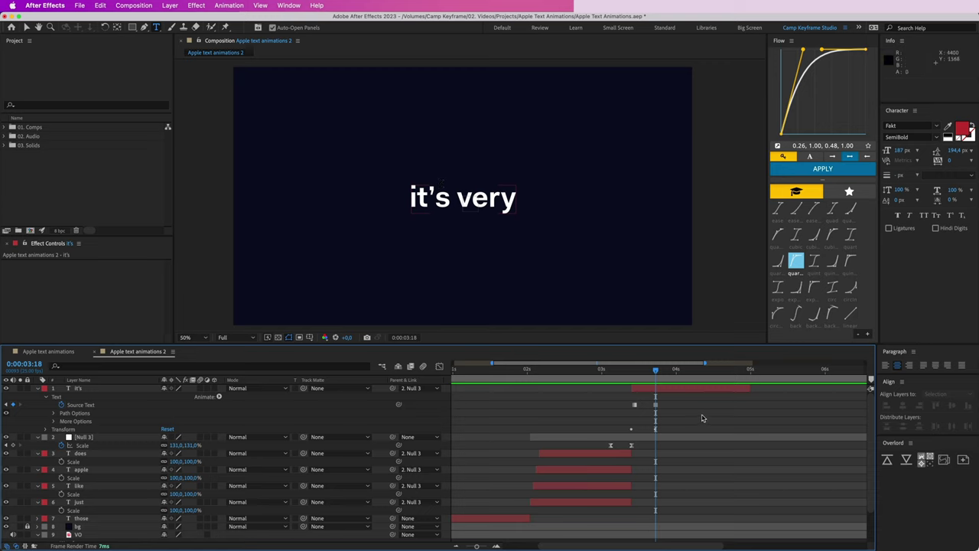
At 0:00:04:01, extend the text to "it's very easy" as another Source Text keyframe.
drag(657, 373, 645, 373)
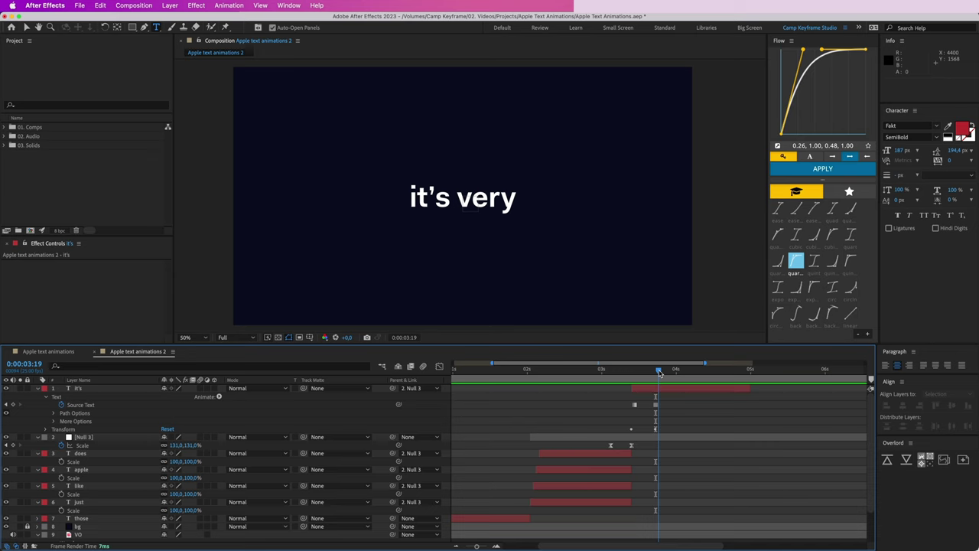
drag(660, 373, 678, 371)
click(685, 391)
key(Right)
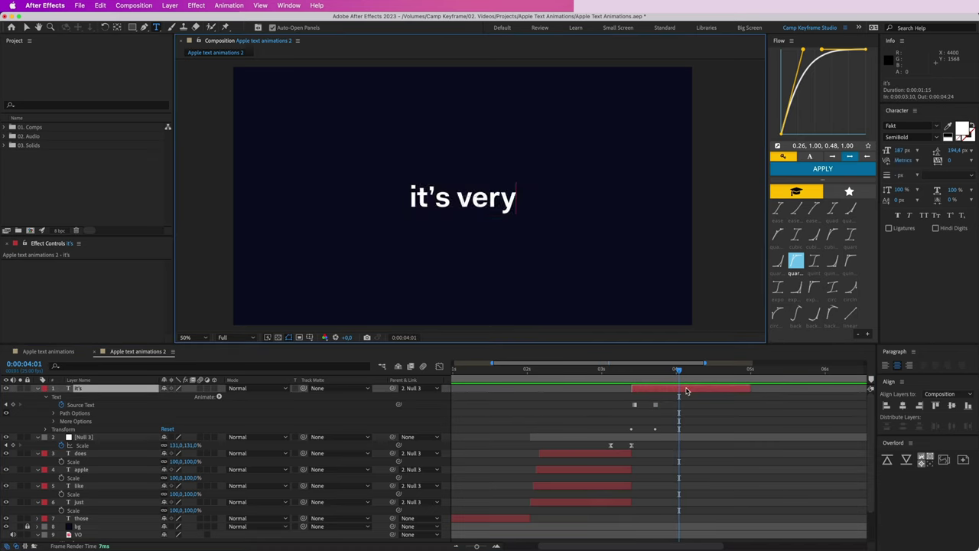
text(erasy)
key(BackSpace)
key(BackSpace)
key(BackSpace)
key(BackSpace)
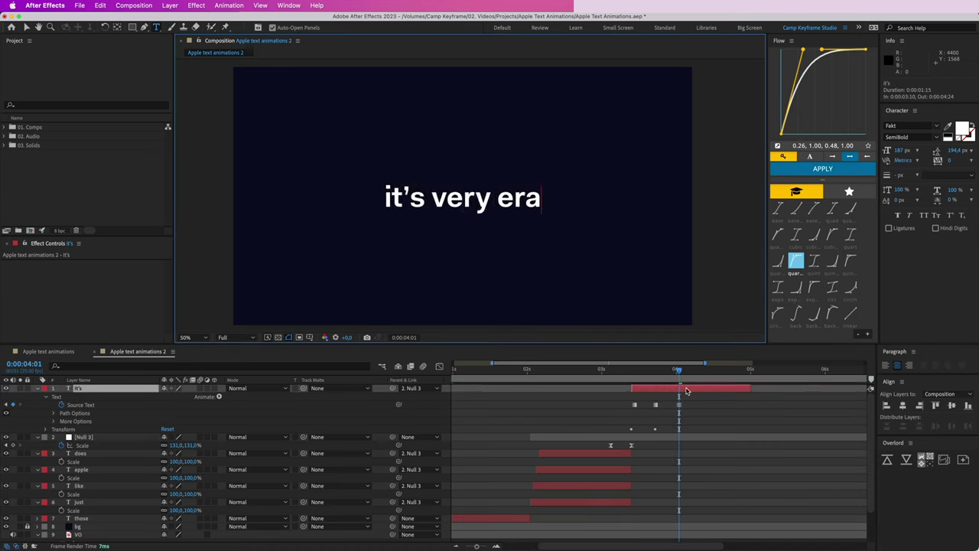
text(asy)
click(713, 436)
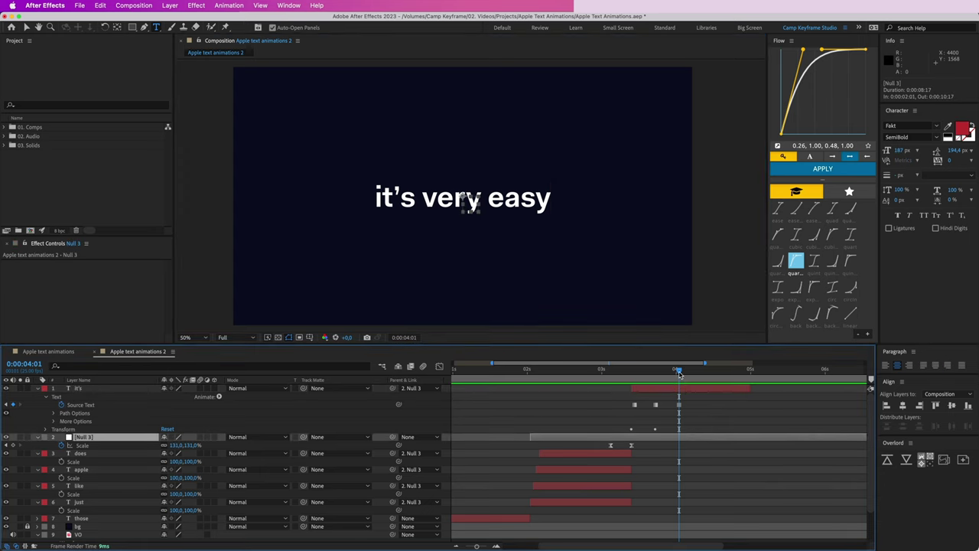
Shift the last two Source Text keyframes of "it's" a few frames earlier, and trim the layer's end to 0:00:04:08.
drag(679, 372, 589, 376)
click(692, 410)
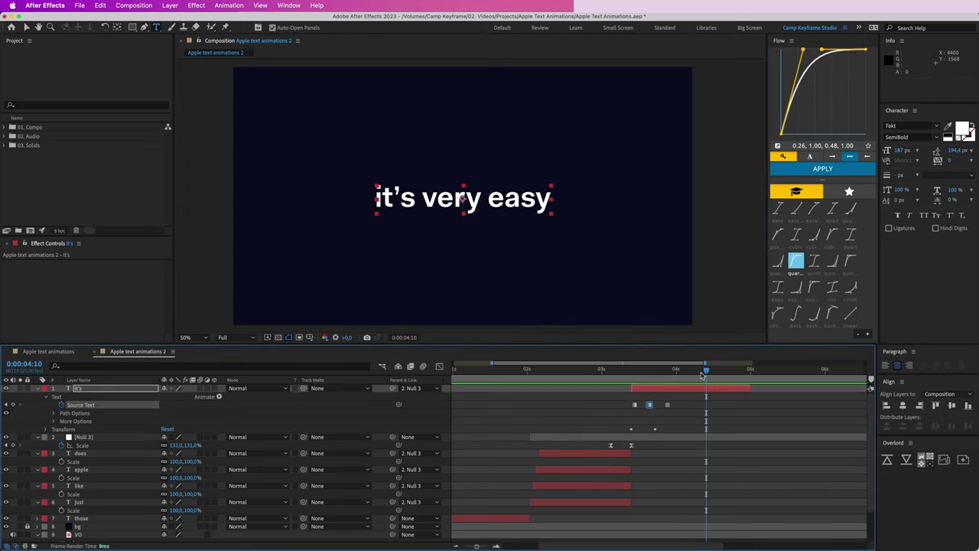
drag(706, 373, 614, 374)
key(space)
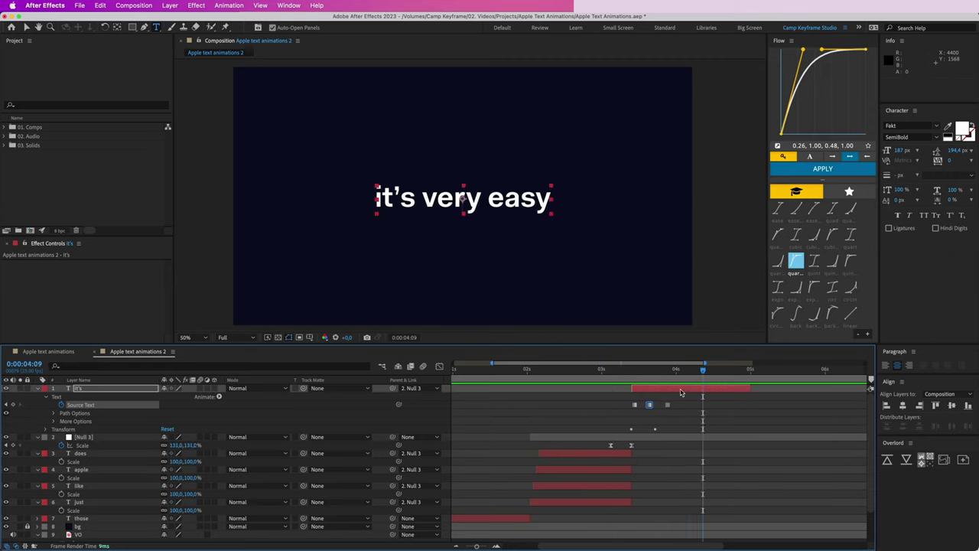
drag(751, 389, 704, 389)
scroll(707, 392, right, 5)
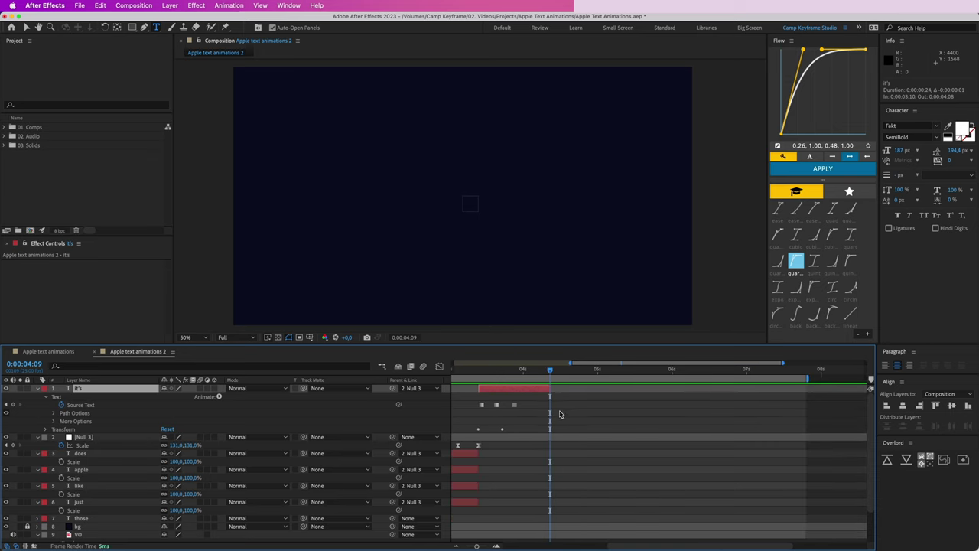
Duplicate the "it's" layer so the copy starts at 0:00:04:09, and clear the copy's Source Text and Scale keyframes.
key(ctrl+d)
drag(536, 389, 546, 408)
click(586, 371)
key(u)
key(Delete)
Change the duplicated layer's text to "looks really cool".
double_click(569, 389)
text(looks really cool)
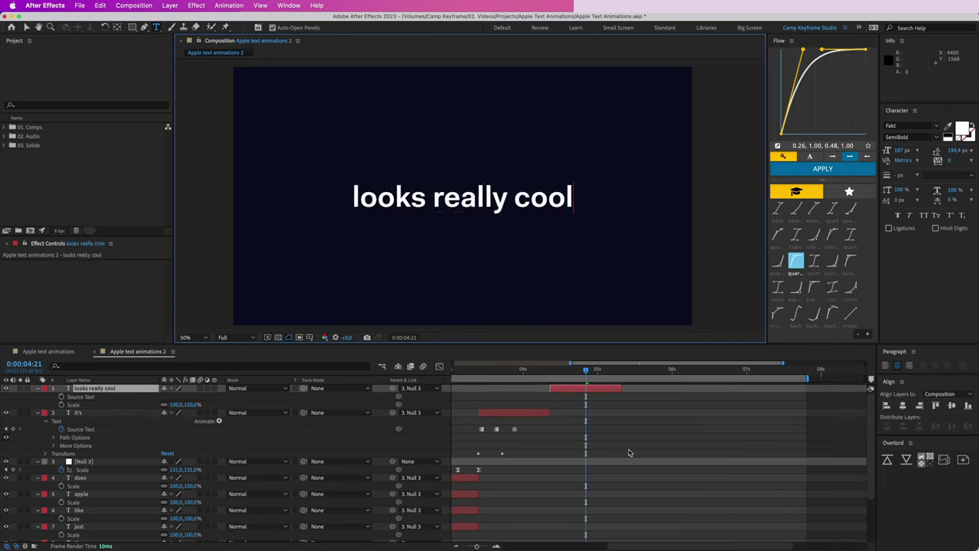
click(603, 444)
Keyframe the Position of "looks really cool" at its centred place at 0:00:04:21, and raised to about Y -255 at 0:00:04:12.
click(113, 389)
key(u)
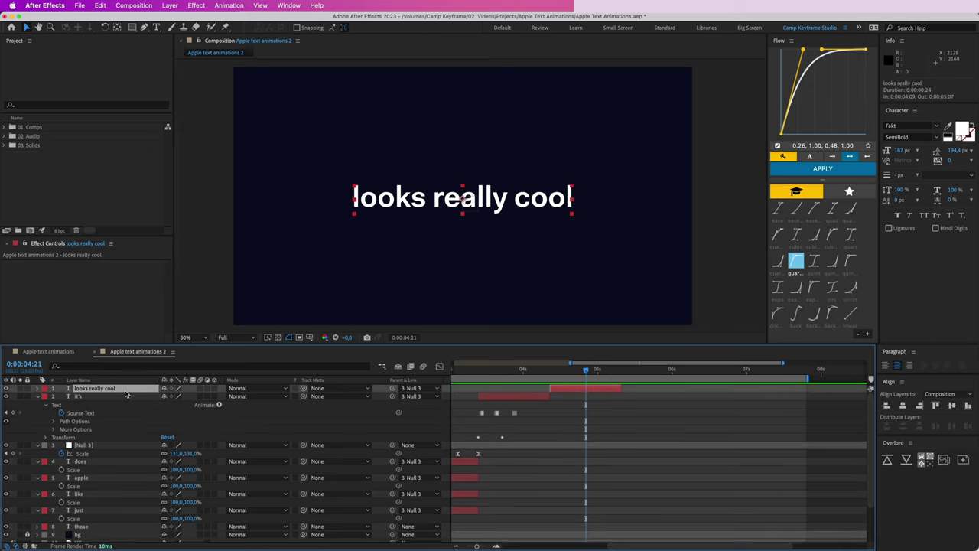
key(s)
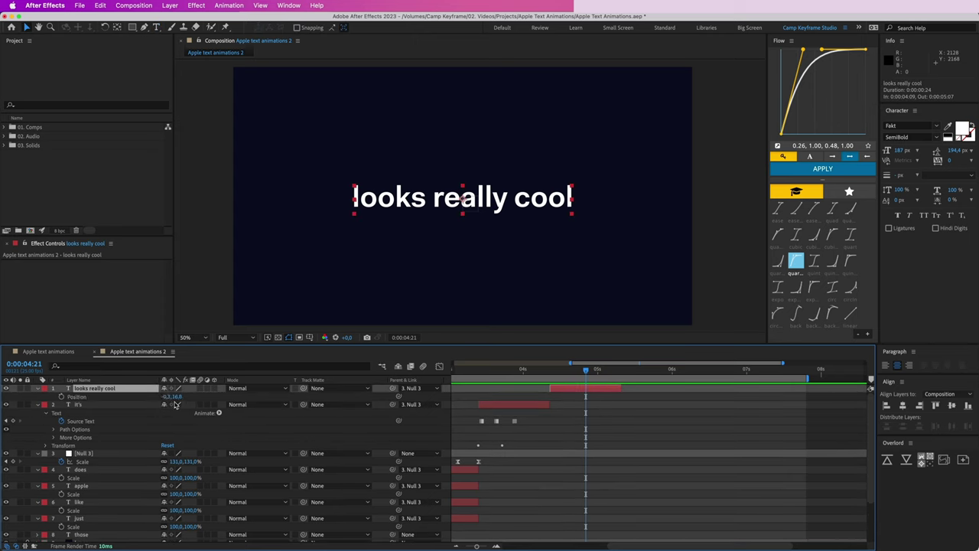
click(61, 396)
drag(583, 376, 559, 373)
drag(421, 202, 429, 157)
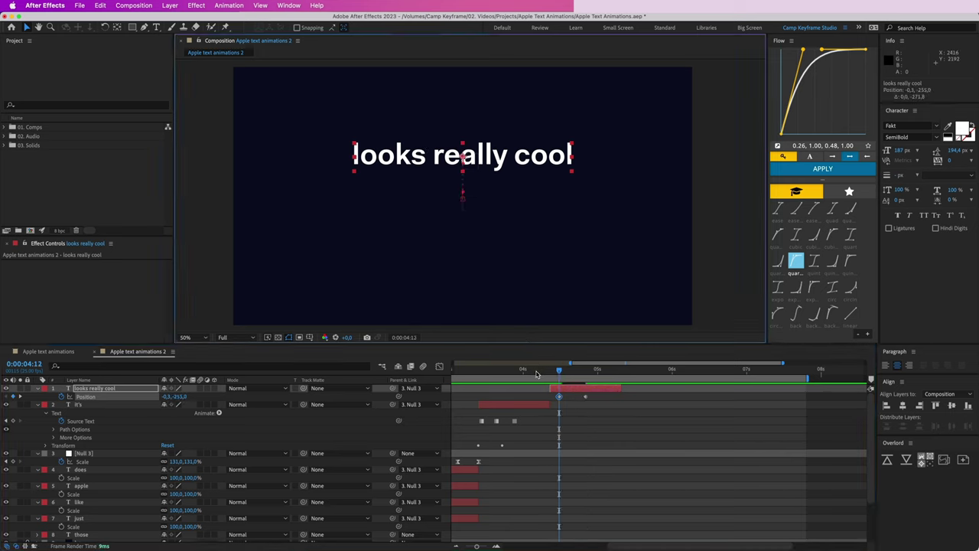
Keyframe the Position of "it's" at its centred place at 0:00:04:02, and lowered to about Y 243 at 0:00:04:08.
drag(536, 374, 529, 375)
click(538, 406)
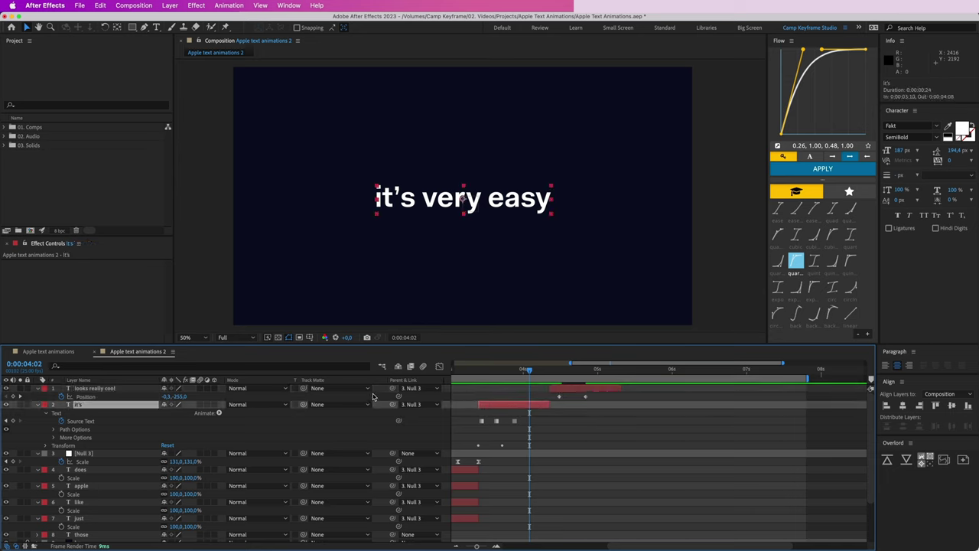
key(p)
click(60, 413)
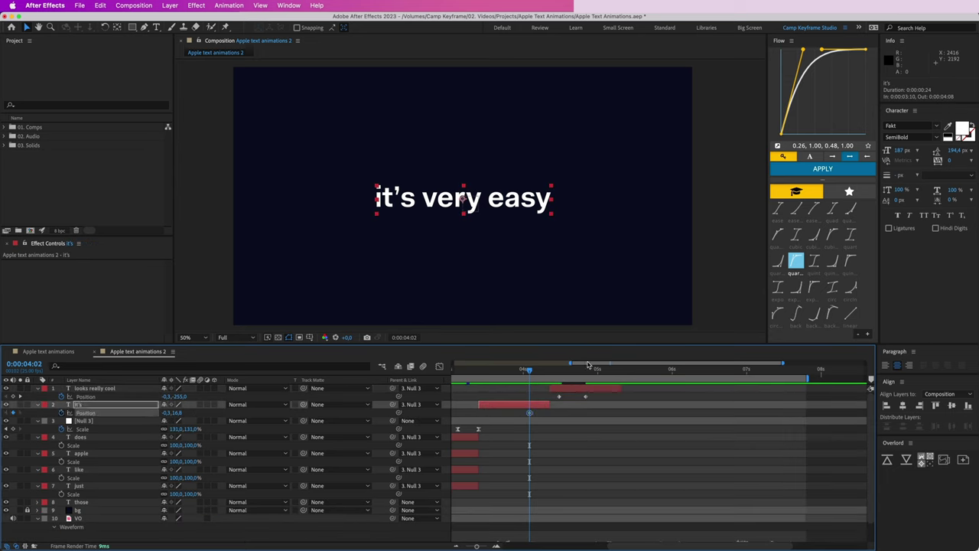
drag(546, 370, 548, 371)
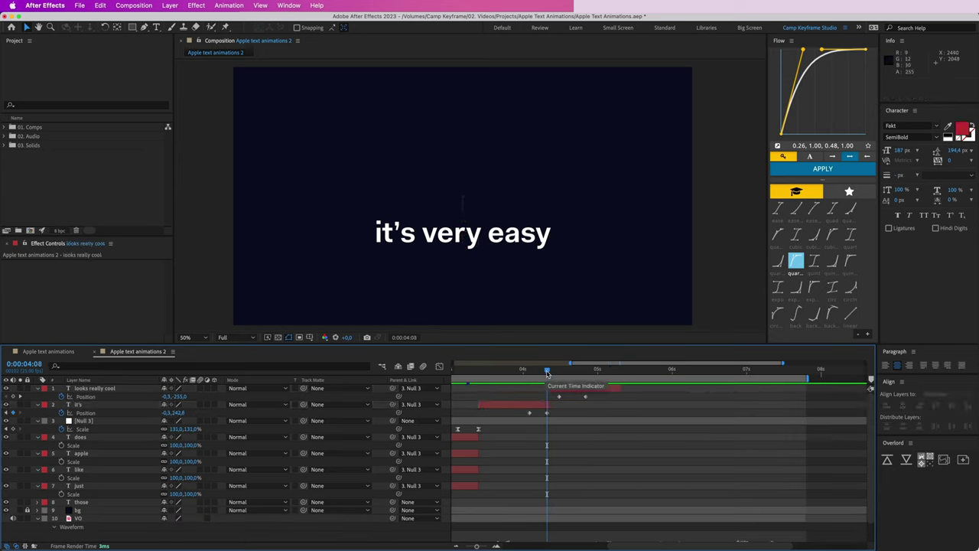
Move the "looks really cool" Position keyframes earlier to start with its layer, and apply Easy Ease to both text layers' Position keyframes.
drag(543, 372, 528, 419)
click(573, 406)
click(578, 397)
click(529, 414)
right_click(551, 414)
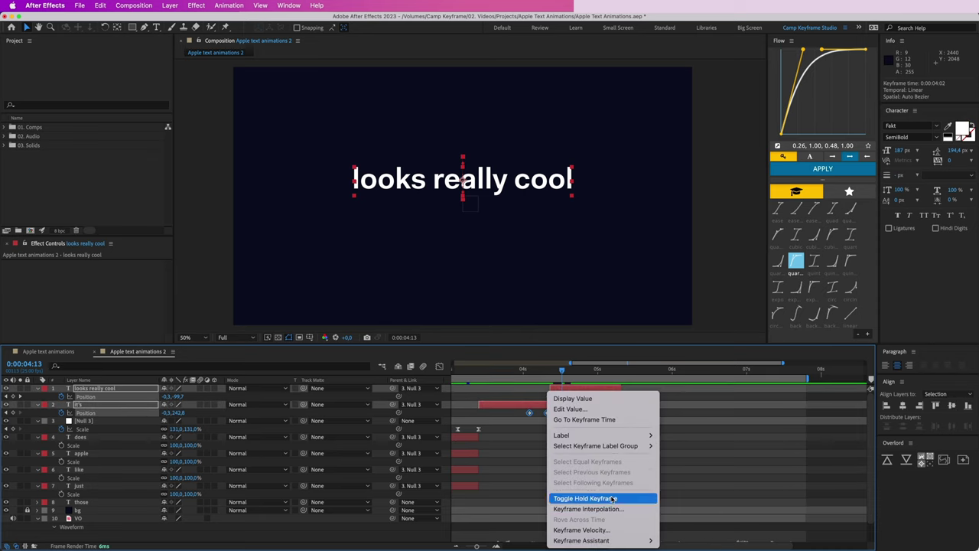
mouse_move(581, 538)
click(684, 483)
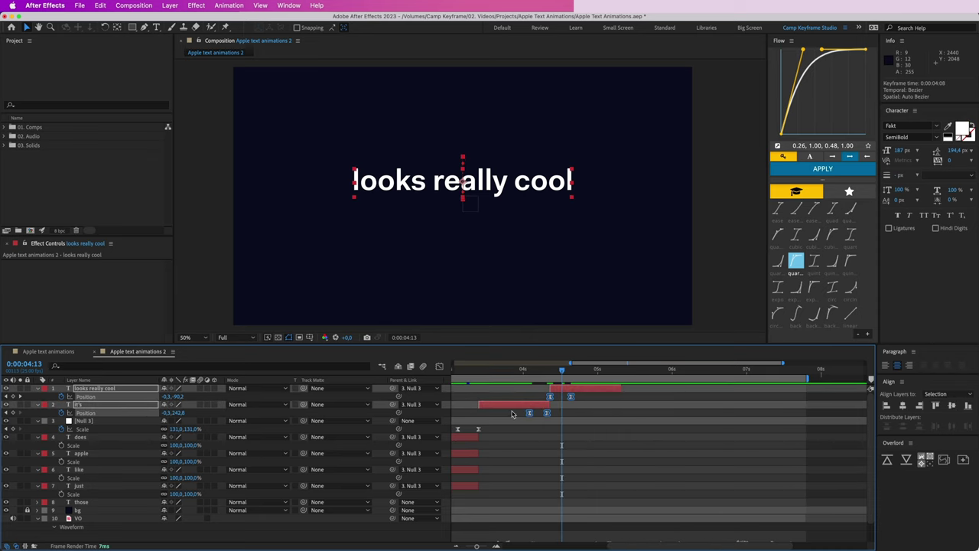
Reshape the Position speed graph of "it's" so the motion starts slowly and peaks in speed at the last keyframe.
click(513, 414)
click(439, 366)
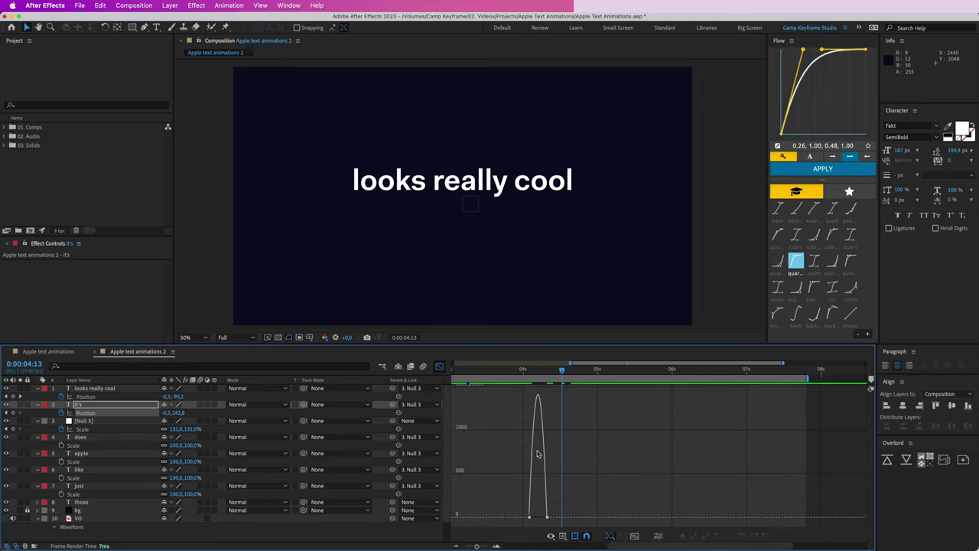
click(529, 518)
drag(533, 517, 550, 517)
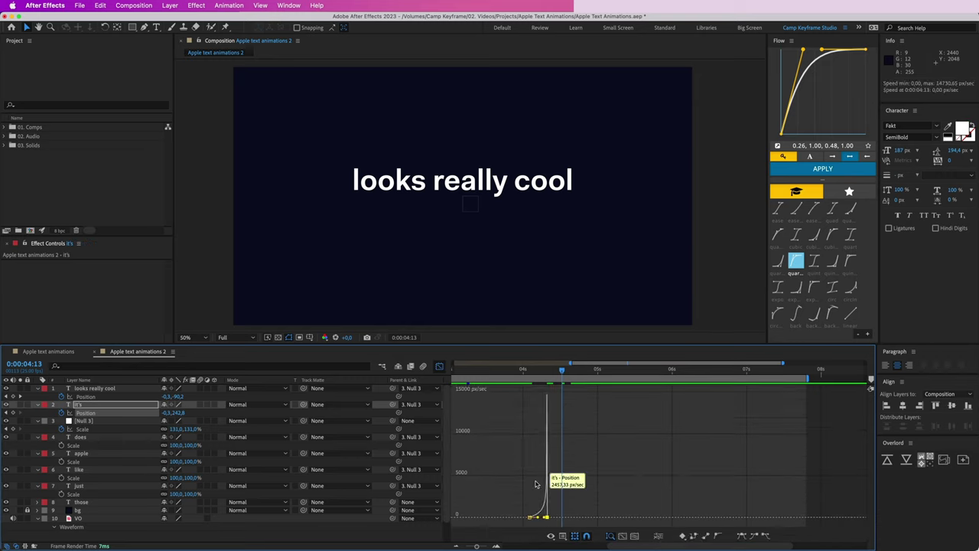
click(439, 366)
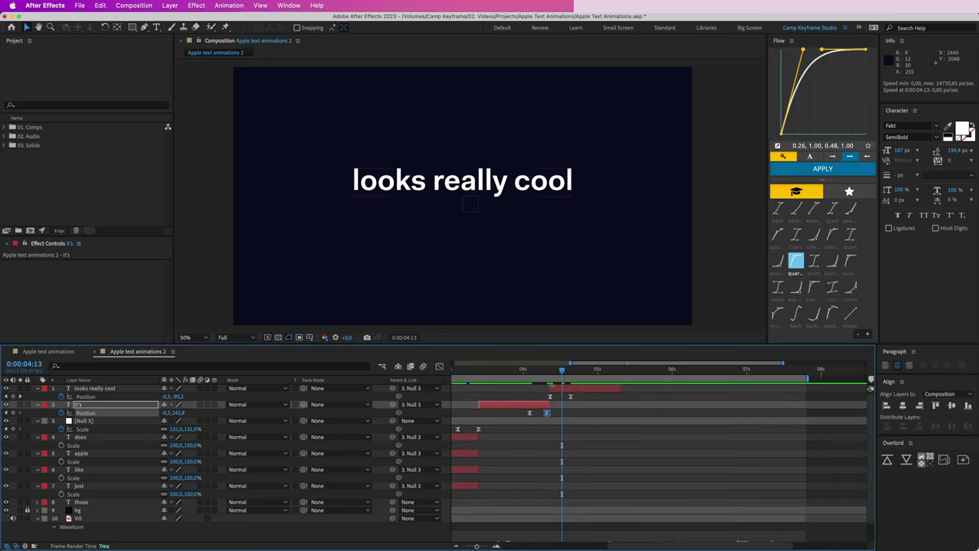
Reshape the Position speed graph of the "looks really cool" layer.
key(super+Up)
key(shift+F3)
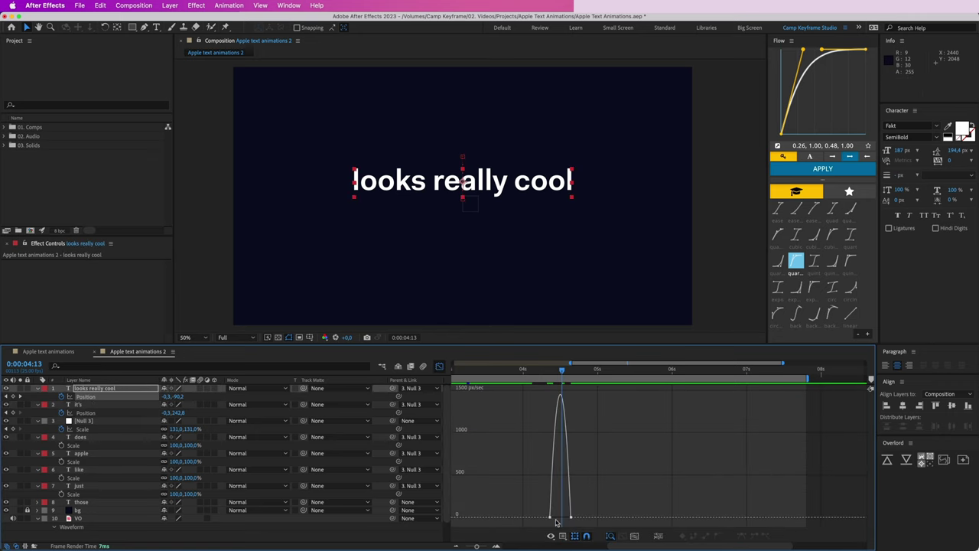
drag(556, 519, 563, 518)
Preview the text transition from 0:00:03:11 in the timeline view.
drag(565, 371, 481, 373)
click(440, 367)
key(space)
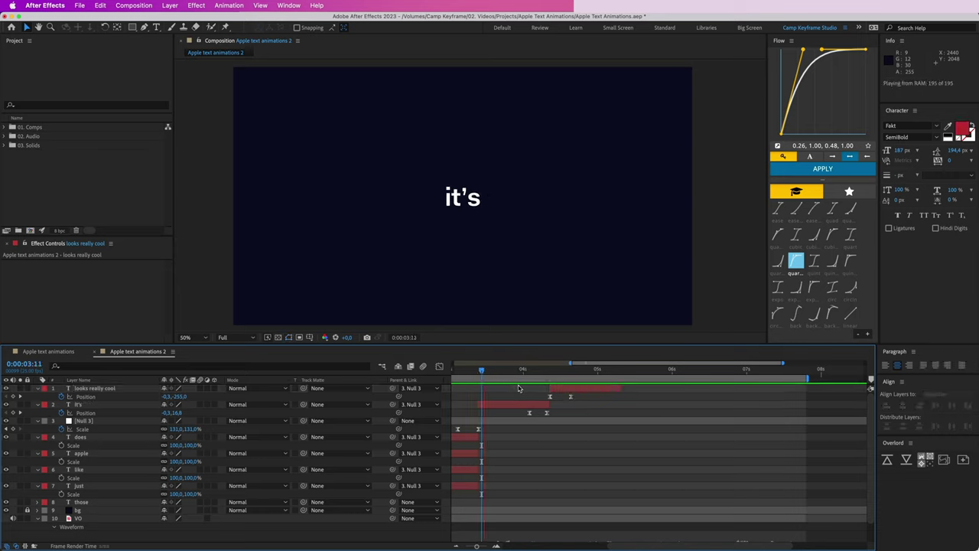
key(space)
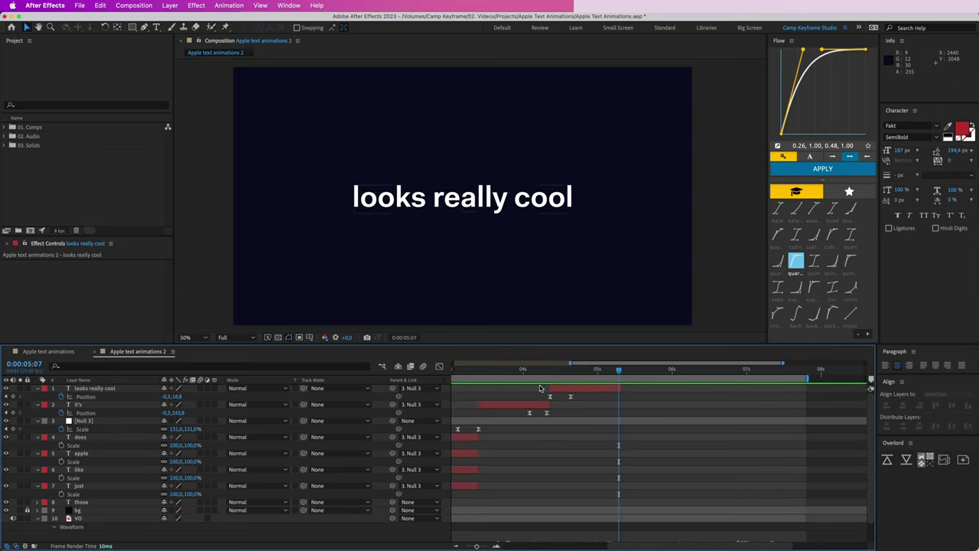
Duplicate the "looks really cool" layer so the copy starts at 0:00:05:08, and clear the copy's Position keyframes.
key(comma)
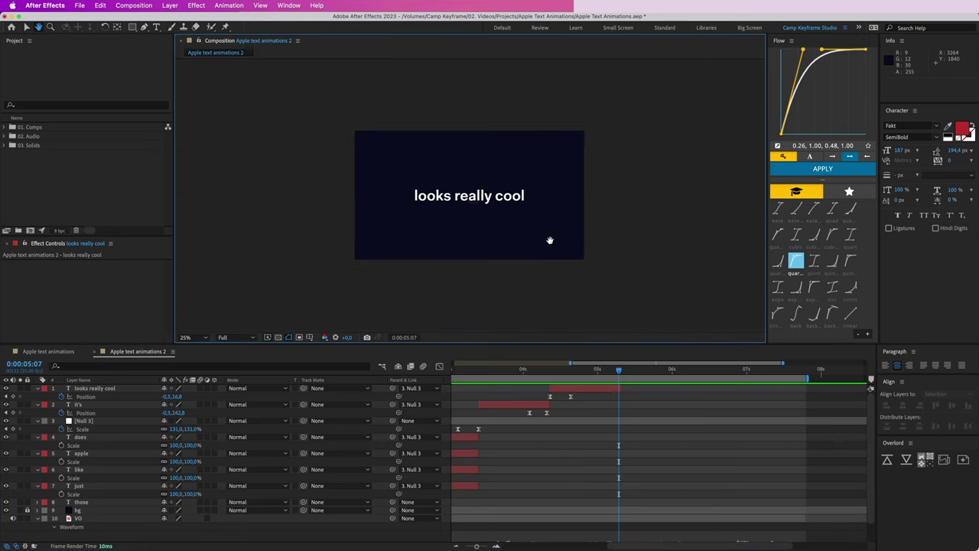
click(189, 338)
click(193, 347)
click(630, 404)
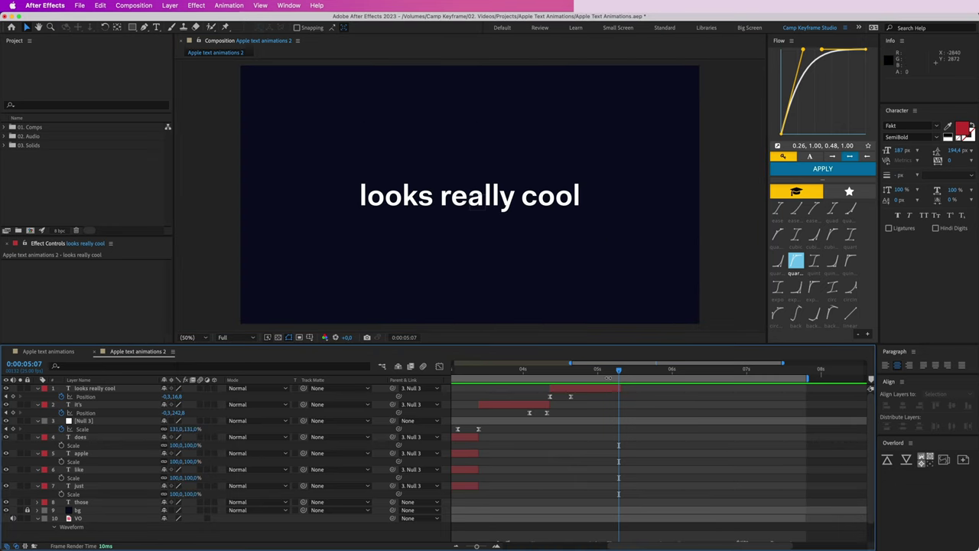
mouse_move(619, 372)
mouse_down()
mouse_move(566, 376)
mouse_move(617, 391)
mouse_up()
click(602, 390)
key(ctrl+d)
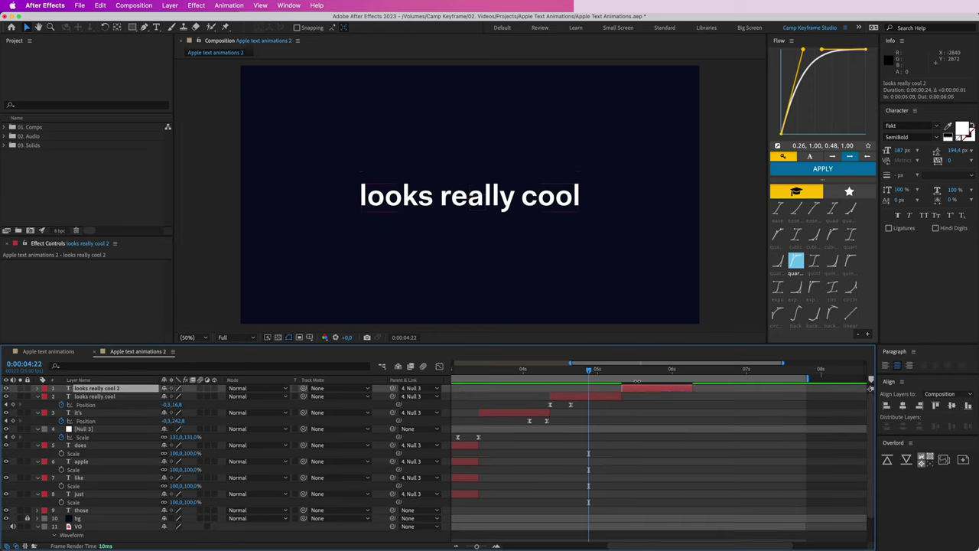
Change the duplicated layer's text to "and works great" with the current time at 0:00:05:22.
key(Page_Down)
key(Page_Down)
key(Page_Down)
key(Page_Down)
key(Page_Down)
key(Page_Down)
key(Page_Down)
key(Page_Down)
key(Page_Down)
key(Page_Down)
key(Page_Down)
key(Page_Down)
key(Page_Down)
key(Page_Down)
key(Page_Down)
key(Page_Down)
key(Page_Down)
key(Page_Down)
key(Page_Down)
key(Page_Down)
key(p)
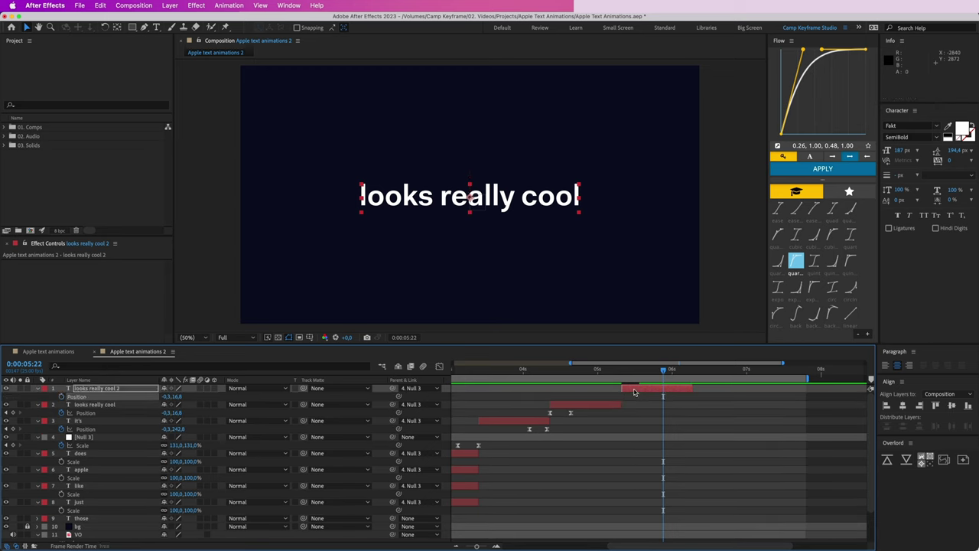
click(634, 391)
text(and works great)
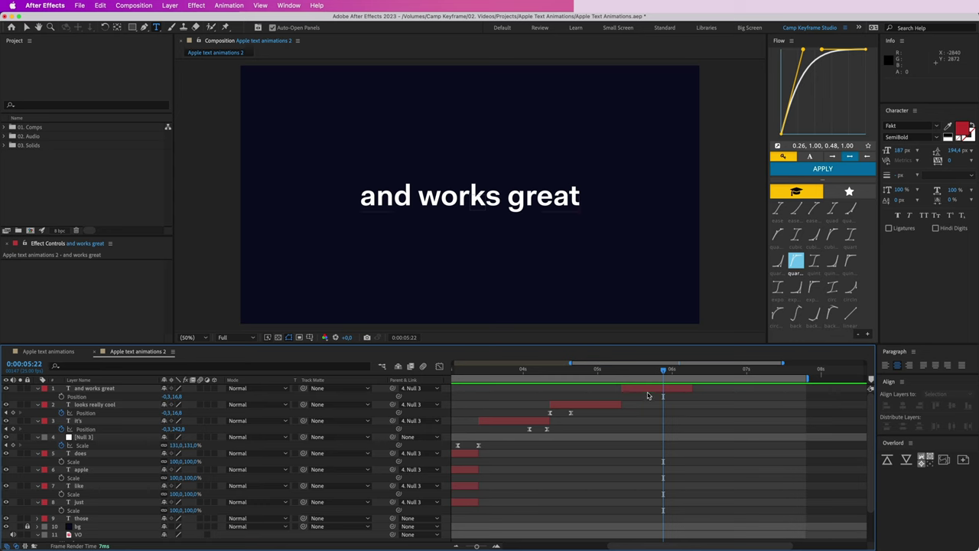
Duplicate the "and works great" layer, and set the original's fill colour to red as an alignment guide.
click(654, 390)
key(ctrl+d)
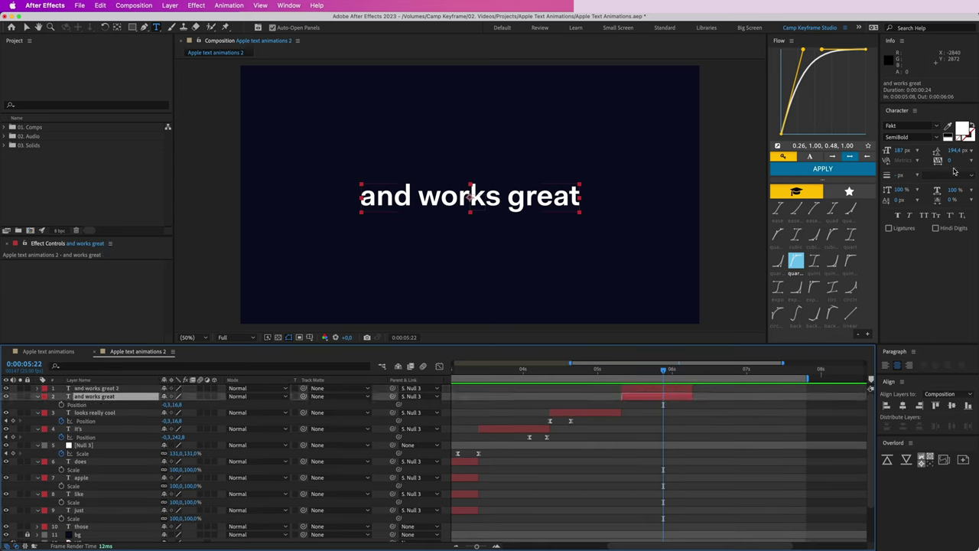
click(963, 130)
key(Return)
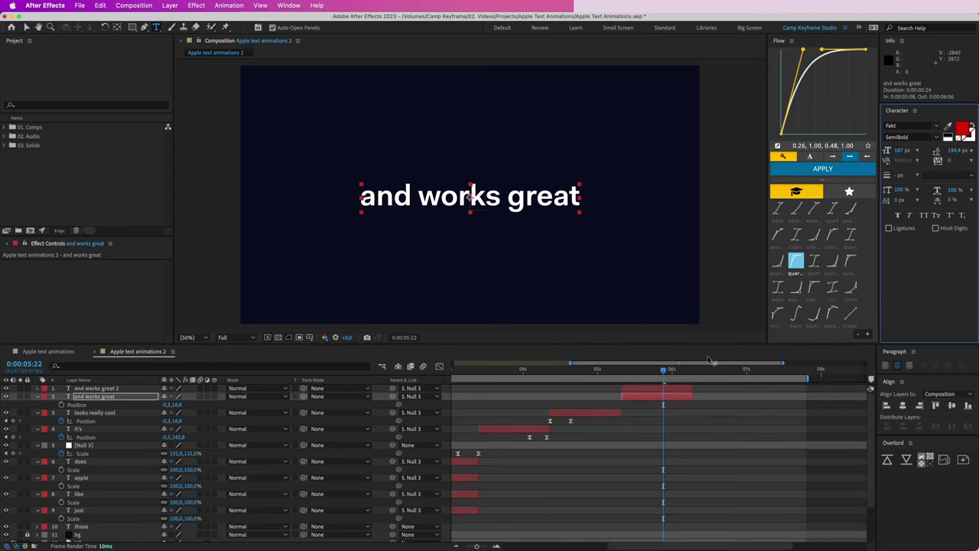
Change the white copy's text to "and" and align it over the matching word of the red guide text.
double_click(677, 392)
text(and)
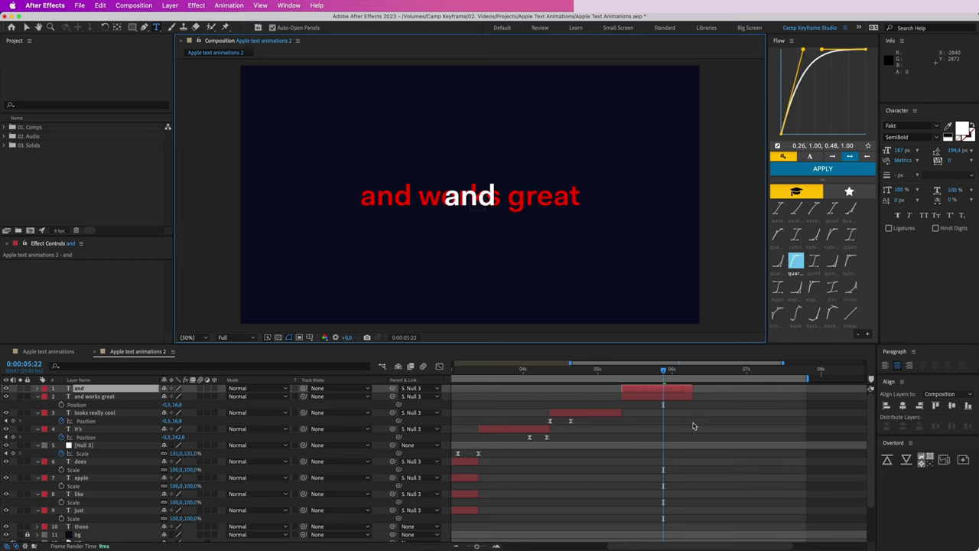
click(695, 427)
scroll(635, 286, up, 1)
key(v)
mouse_move(423, 205)
mouse_down()
mouse_move(257, 205)
mouse_move(409, 205)
mouse_up()
Duplicate the "and" layer, change the copy's text to "works" and align it over the red guide's middle word.
key(ctrl+d)
double_click(432, 207)
text(works)
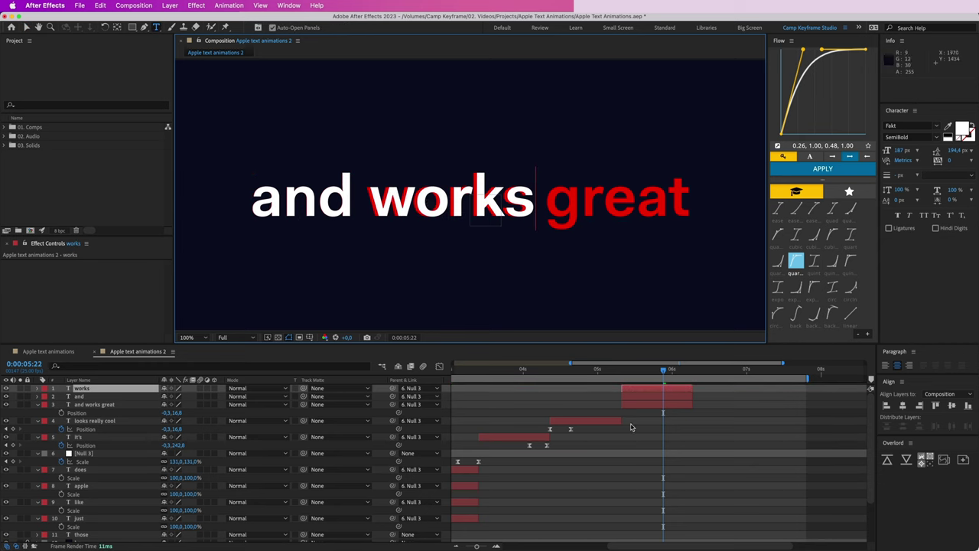
key(Escape)
key(v)
Duplicate the "works" layer, change the copy's text to "great" and align it over the red guide's last word at X 470.
key(ctrl+d)
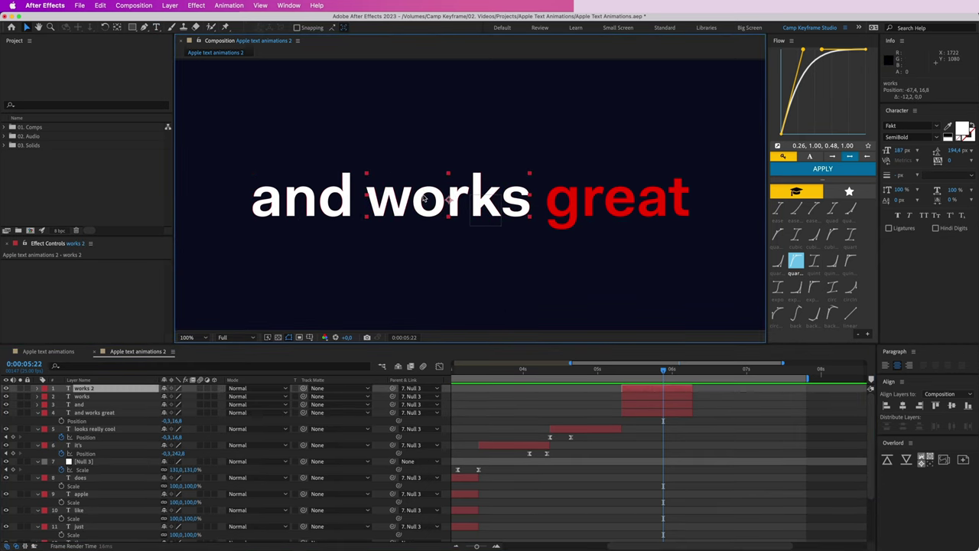
drag(451, 200, 635, 200)
double_click(617, 200)
text(great)
key(Escape)
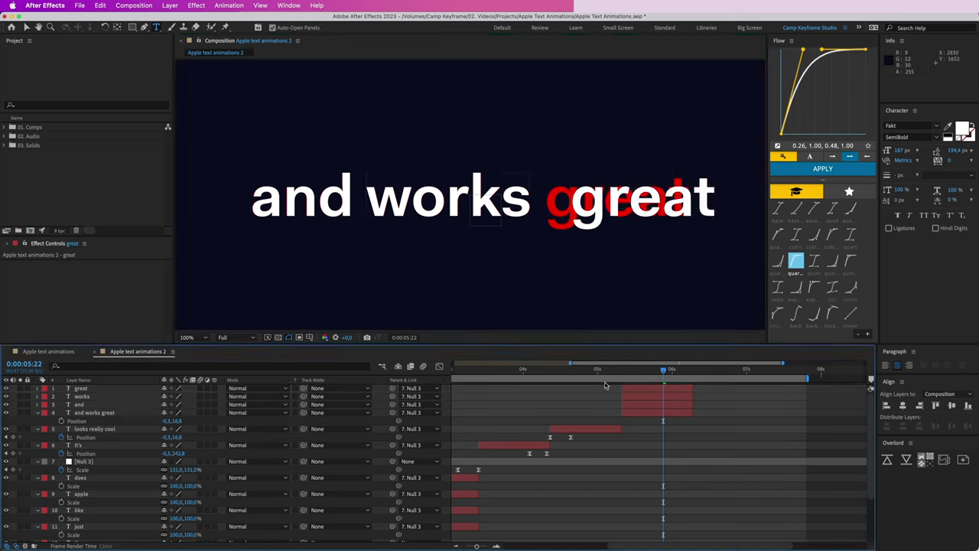
key(v)
drag(619, 198, 616, 227)
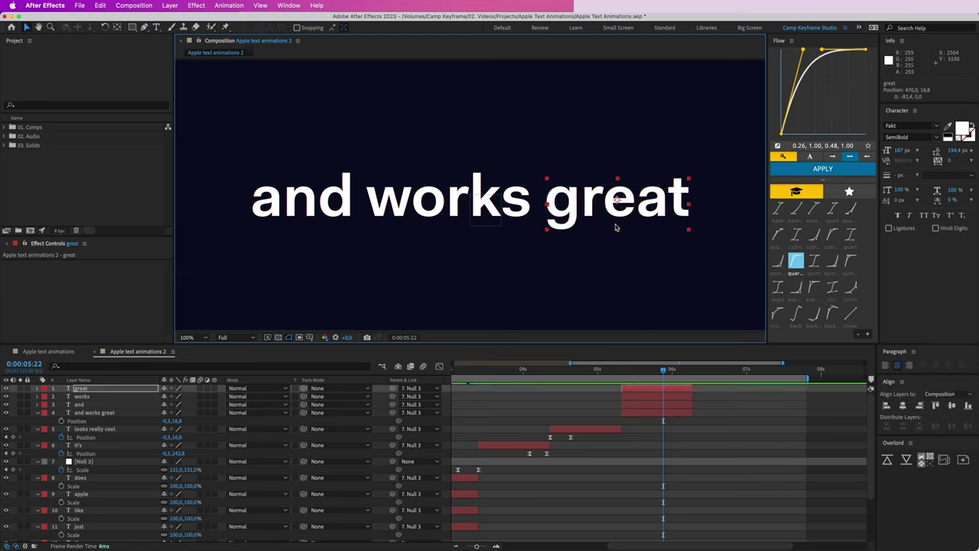
Delete the red "and works great" guide layer.
click(656, 416)
key(Delete)
key(comma)
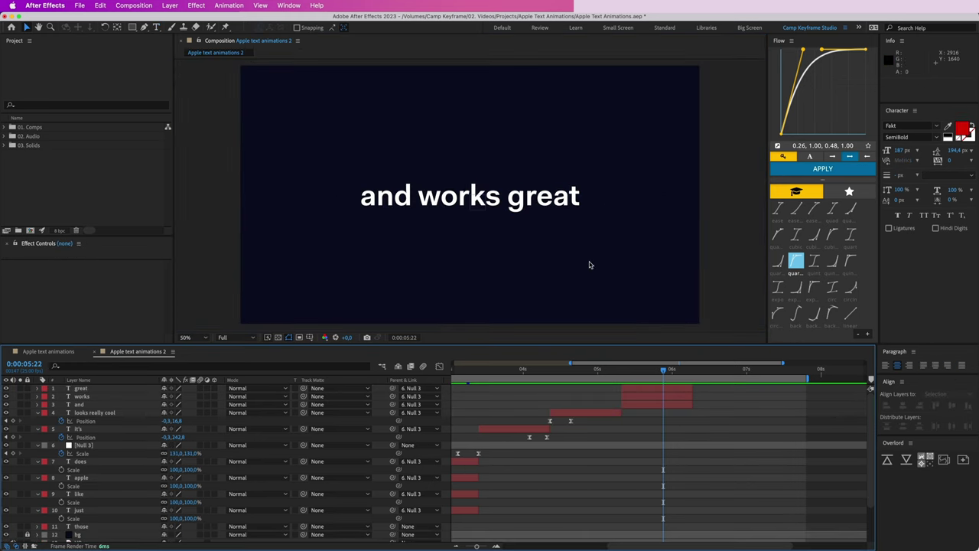
Keyframe the Position of "and", "works" and "great" in place at 0:00:05:22, and at 0:00:05:12 offset to about Y -237, Y 249 and X 723.
drag(601, 221, 390, 196)
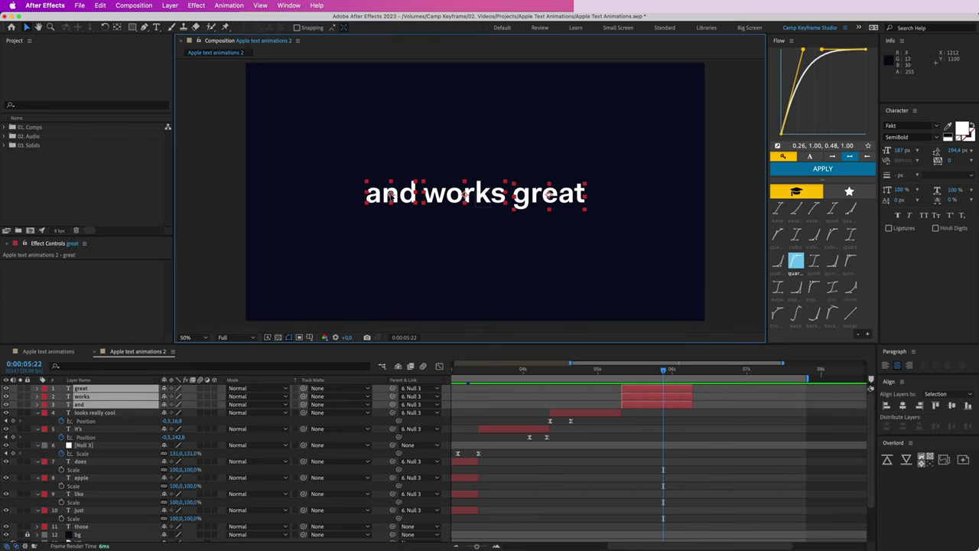
key(alt+shift+p)
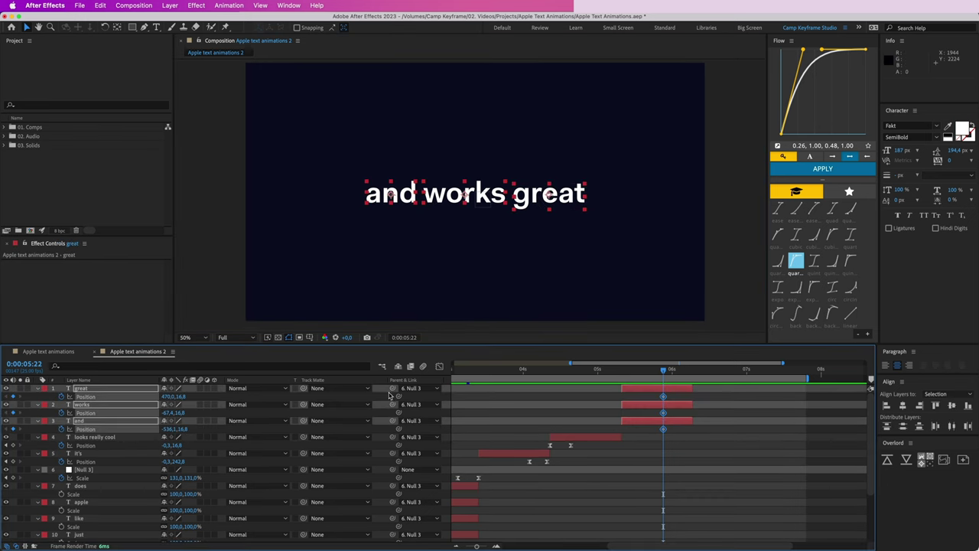
drag(663, 373, 633, 372)
click(562, 399)
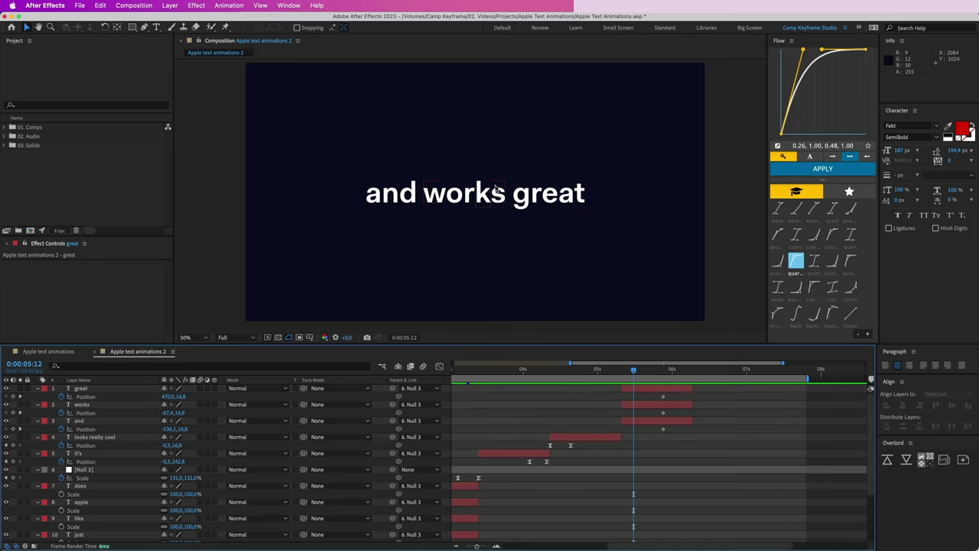
drag(395, 198, 394, 158)
drag(465, 201, 506, 225)
drag(551, 198, 589, 198)
drag(589, 197, 592, 197)
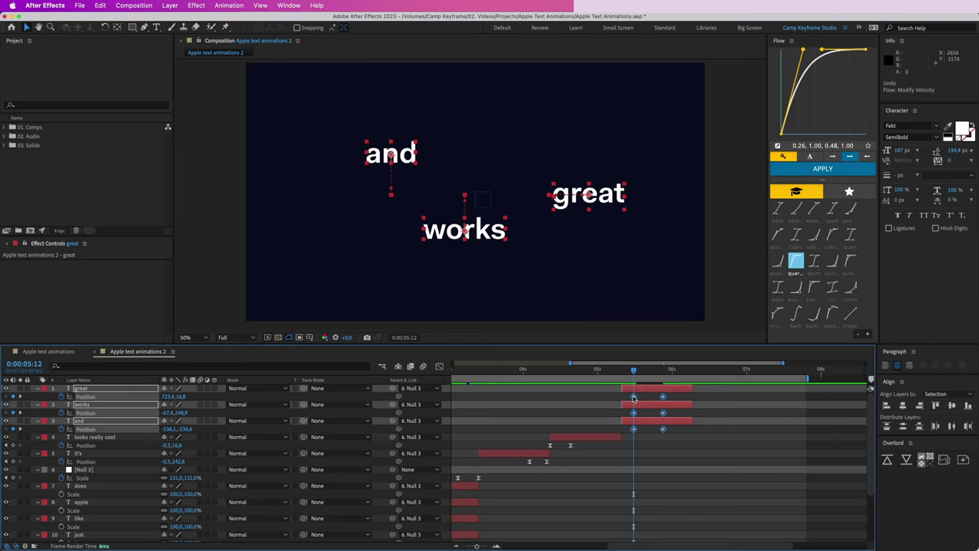
Apply Easy Ease to the Position keyframes of "and", "works" and "great".
right_click(633, 397)
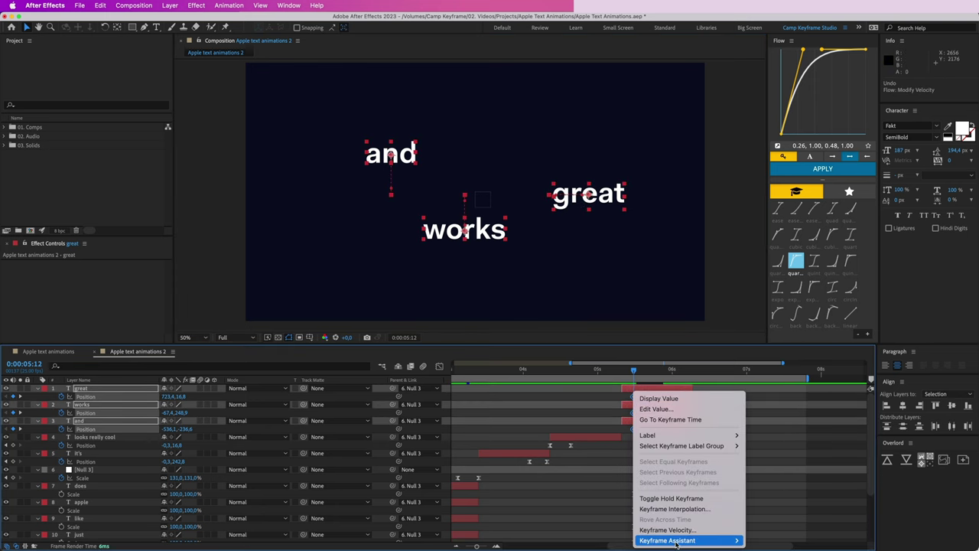
mouse_move(676, 542)
click(765, 477)
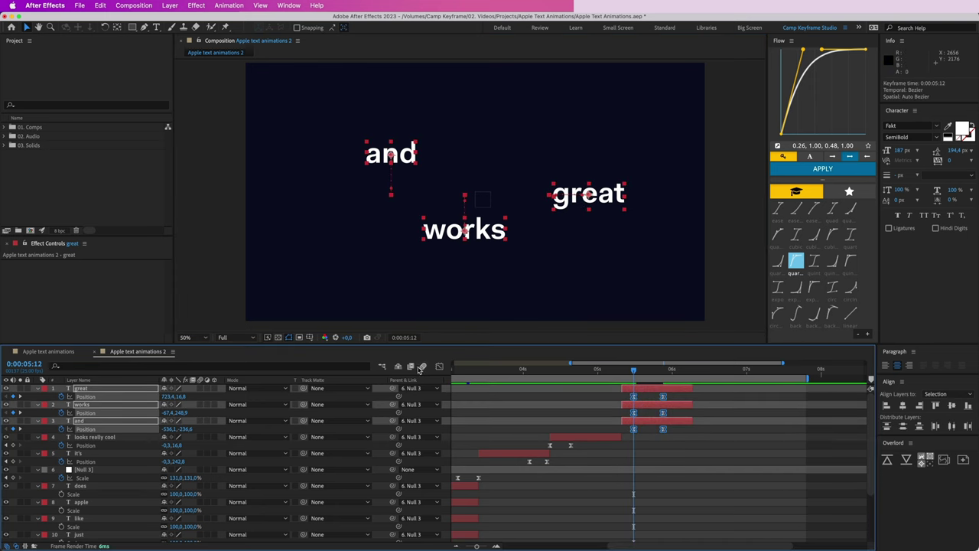
Reshape the Position speed graph of the three word layers so the motion starts fast and slows into the last keyframe.
click(439, 366)
mouse_move(619, 506)
mouse_down()
mouse_move(654, 531)
mouse_move(629, 514)
mouse_up()
scroll(643, 515, up, 4)
drag(712, 502, 693, 517)
click(438, 367)
Shift the three words' Position keyframes to start at 0:00:05:08, and stagger the "works" and "great" layers to about 0:00:05:10 and 0:00:05:13.
drag(602, 390, 708, 433)
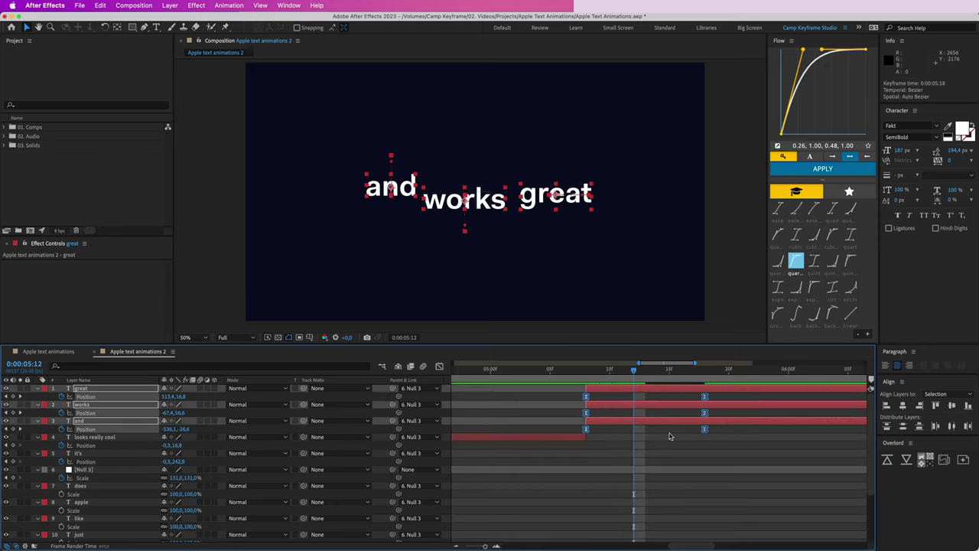
drag(569, 377, 680, 392)
scroll(647, 278, down, 2)
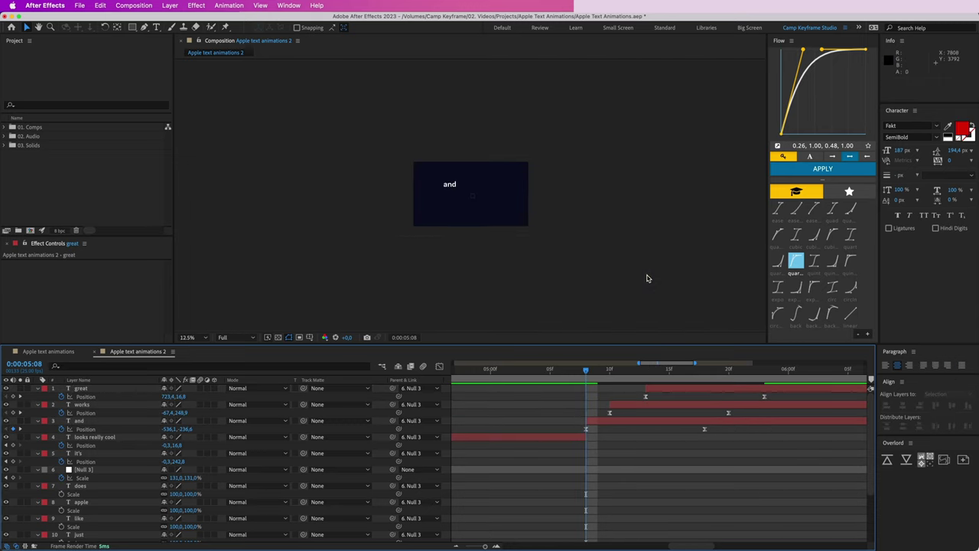
Preview the staggered "and works great" animation from 0:00:04:20.
scroll(647, 278, up, 2)
scroll(568, 421, down, 3)
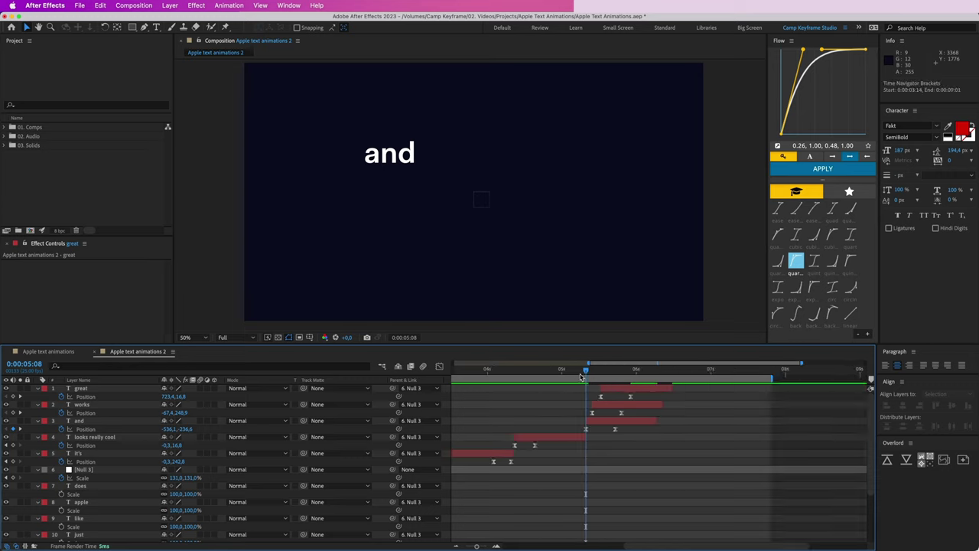
drag(583, 376, 547, 375)
key(space)
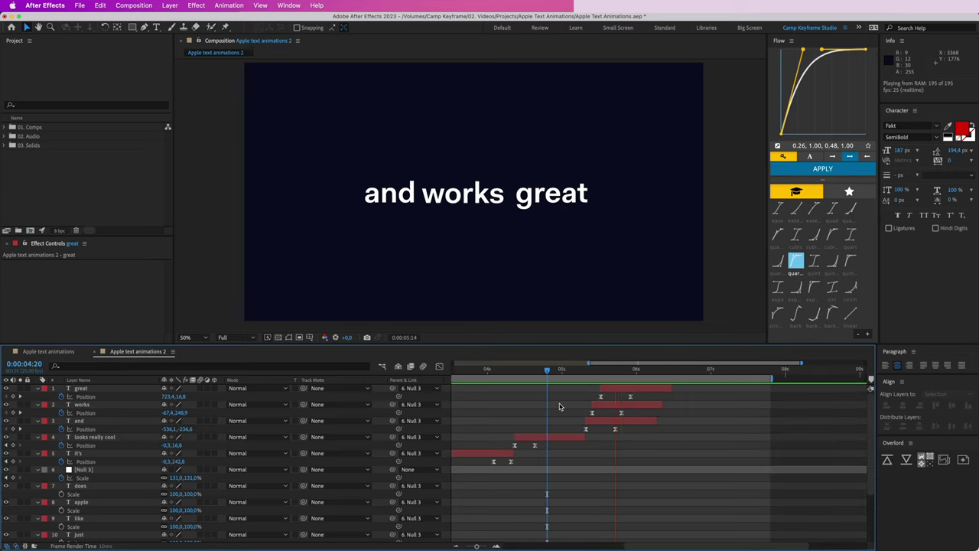
key(space)
Shift the "and", "works" and "great" layers later so "and" starts at about 0:00:05:12, and extend their ends past the seven-second mark.
click(596, 421)
shift+click(613, 389)
drag(613, 388, 626, 389)
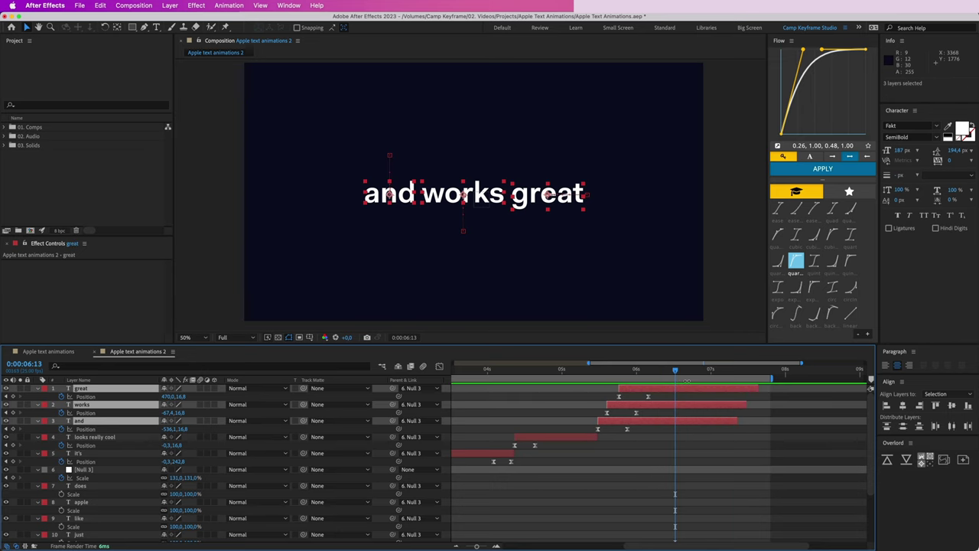
Trim the ends of the "and", "works" and "great" layers to 0:00:06:16 to match the voice-over.
click(601, 374)
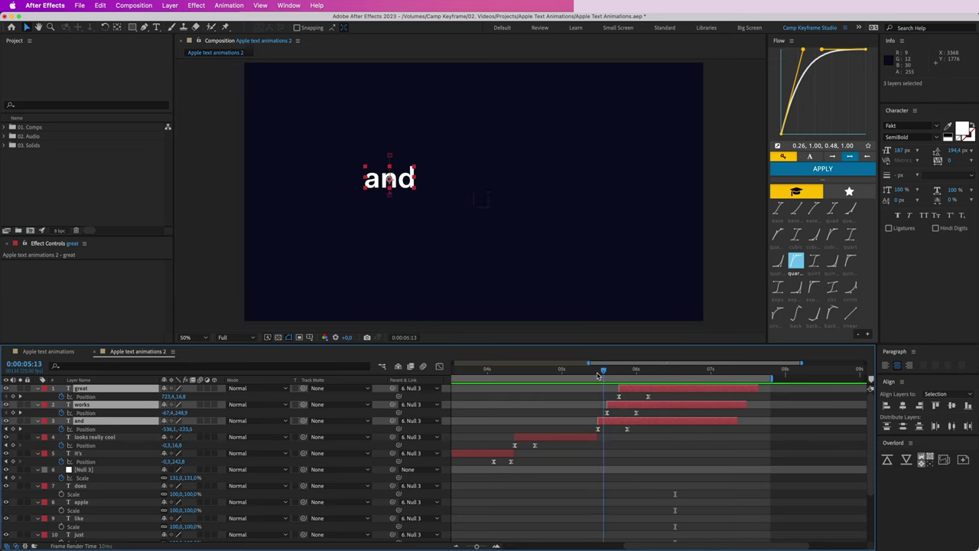
key(space)
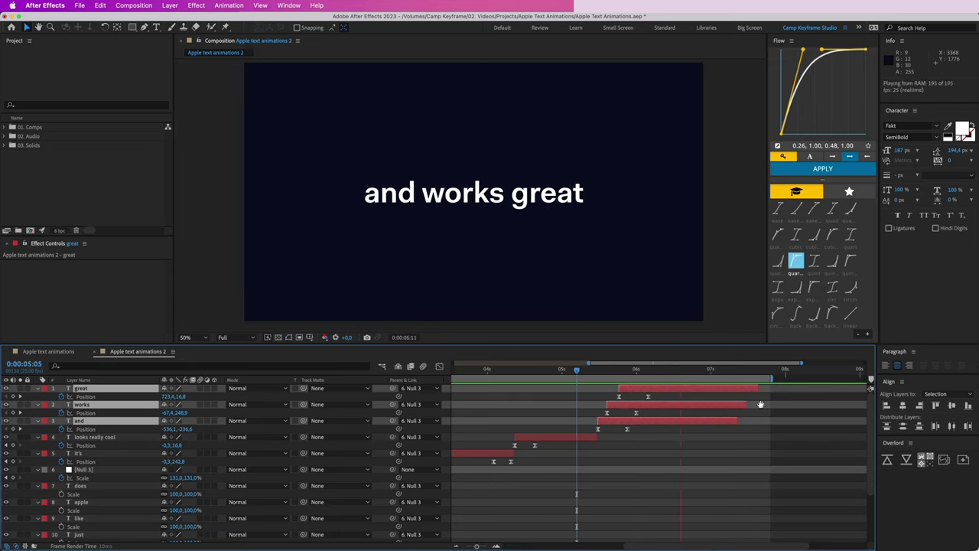
key(space)
key(alt+bracketright)
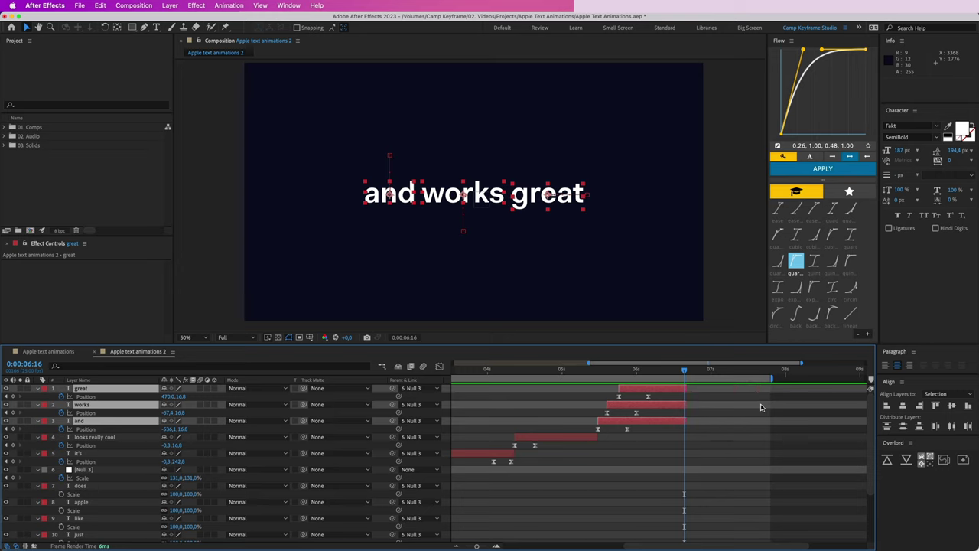
click(697, 398)
key(space)
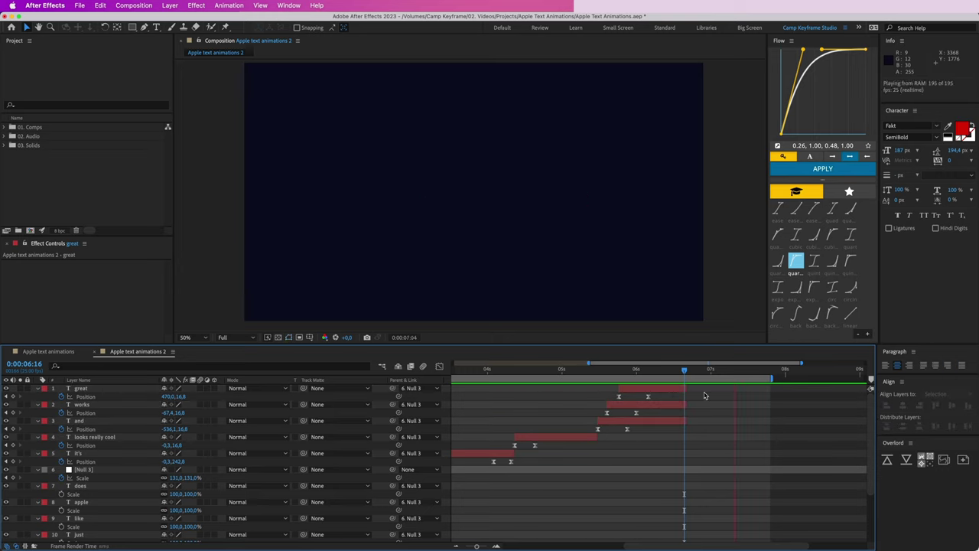
Duplicate the "great" layer, start the copy at 0:00:06:17 right after it, and change its text to "now".
scroll(720, 383, left, 5)
click(699, 371)
scroll(698, 396, right, 8)
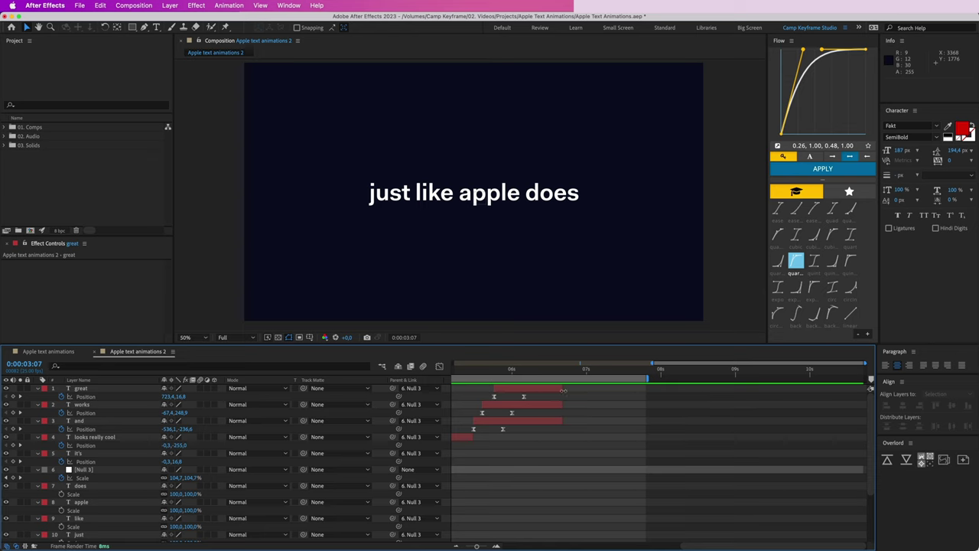
click(547, 392)
key(super+d)
drag(535, 391, 602, 392)
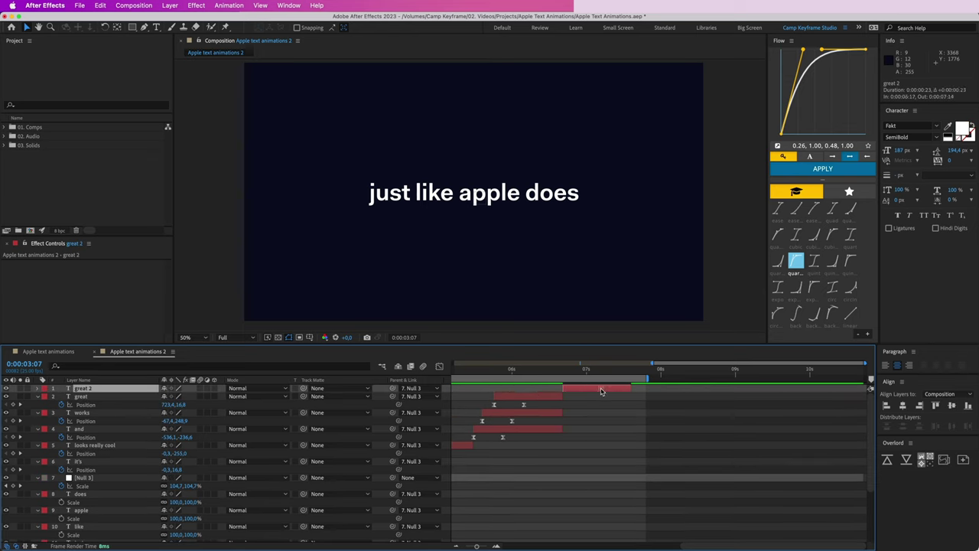
click(594, 374)
double_click(601, 392)
text(now)
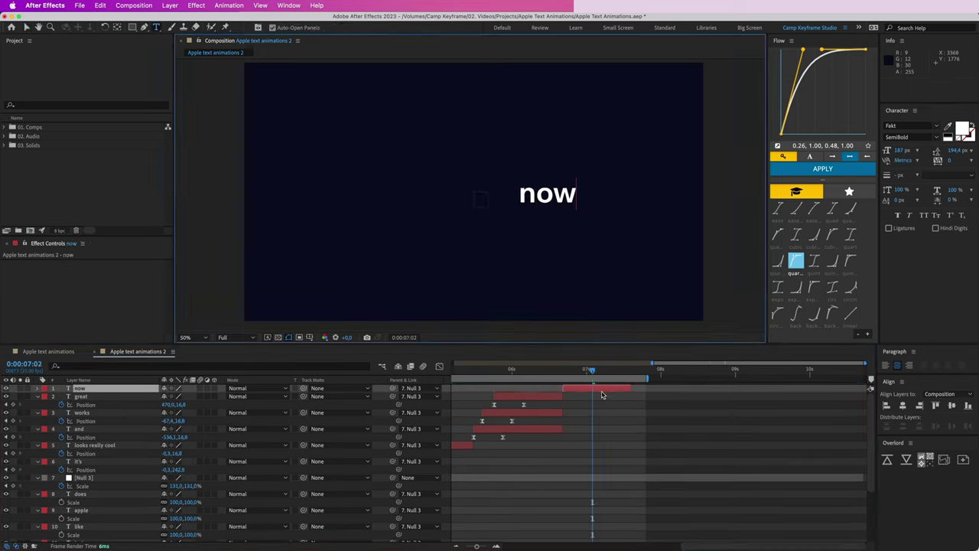
Remove the Position keyframes from the "now" layer and centre it horizontally and vertically in the composition.
click(601, 394)
key(p)
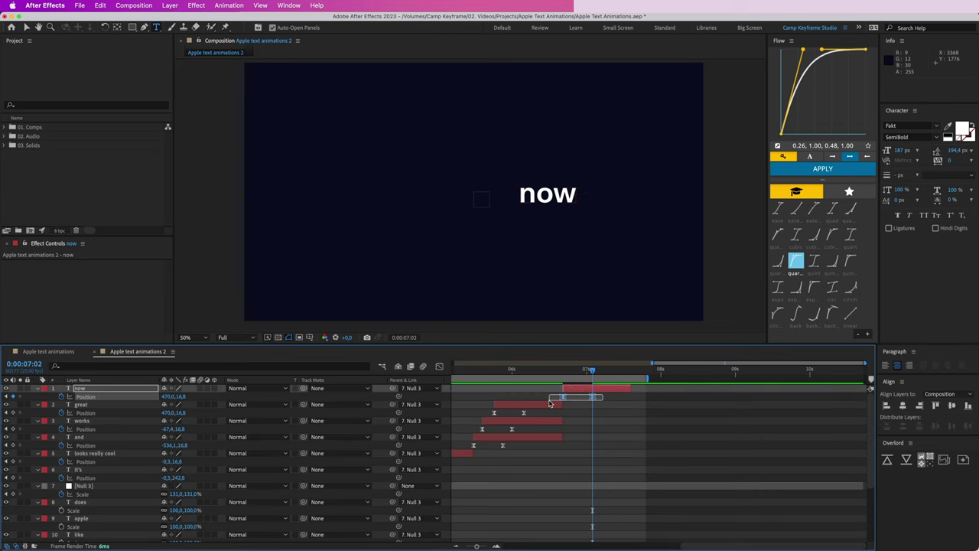
click(903, 406)
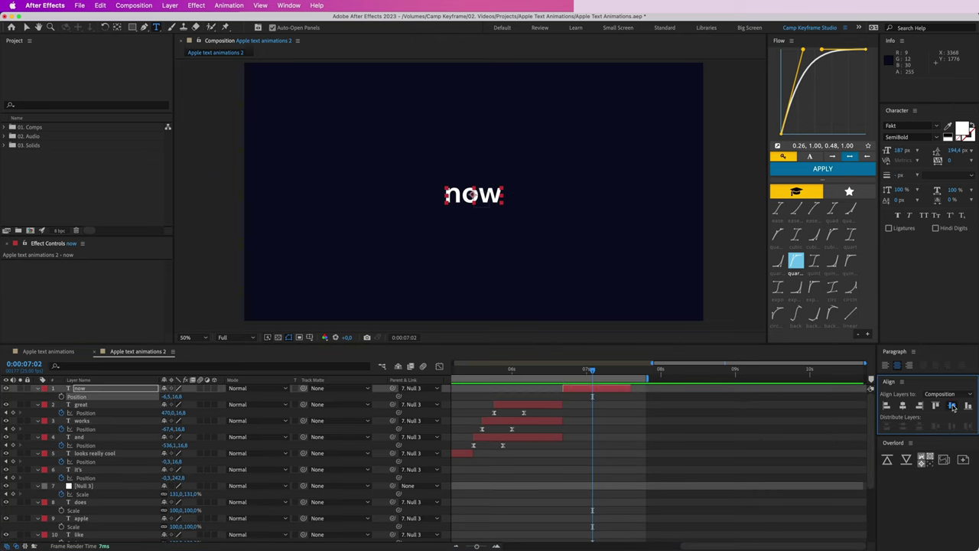
click(952, 406)
Extend the "now" layer to end at 0:00:07:19 and add a Source Text keyframe at about 0:00:06:19.
click(586, 426)
click(575, 372)
click(579, 390)
key(v)
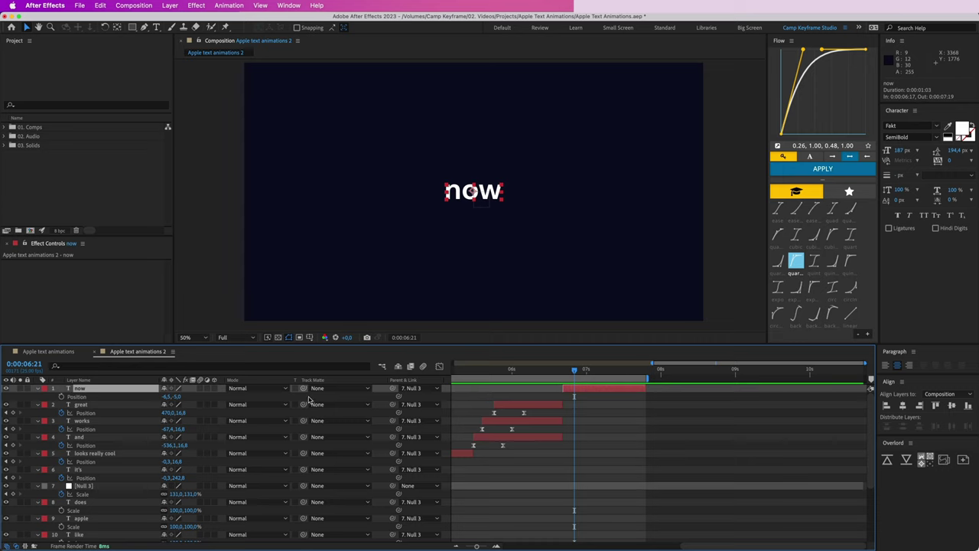
click(39, 390)
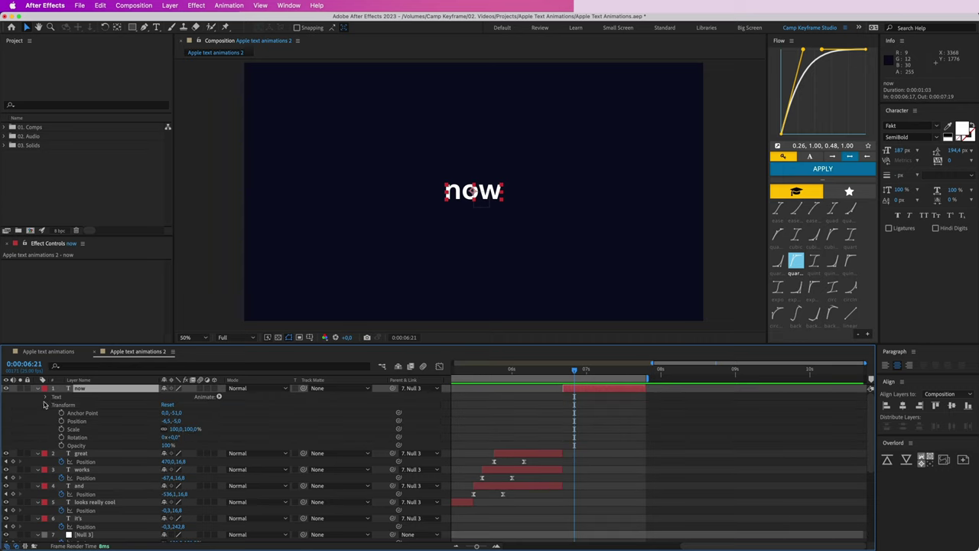
click(47, 396)
click(61, 405)
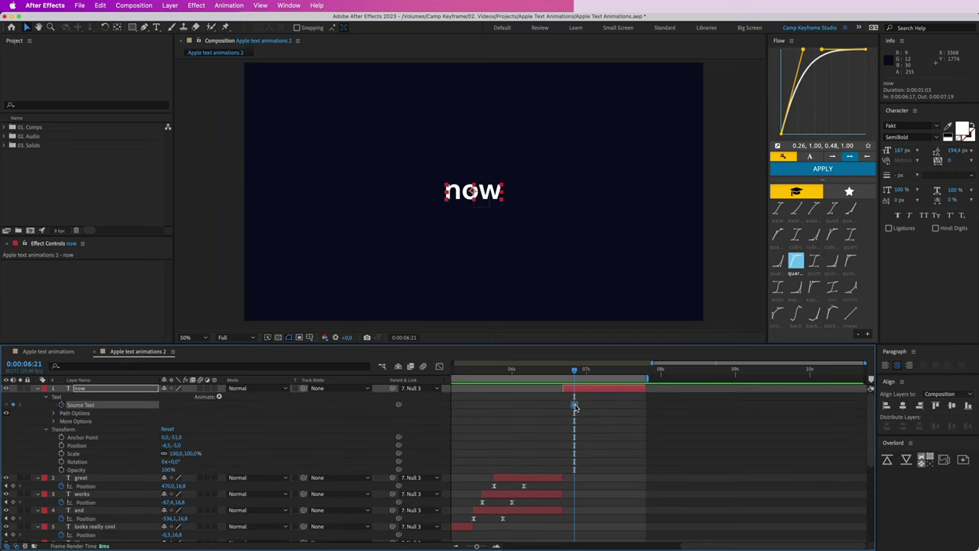
drag(575, 405, 568, 405)
At 0:00:06:22, extend the "now" layer's text to "now you" as a new Source Text keyframe.
click(576, 372)
double_click(589, 390)
key(Right)
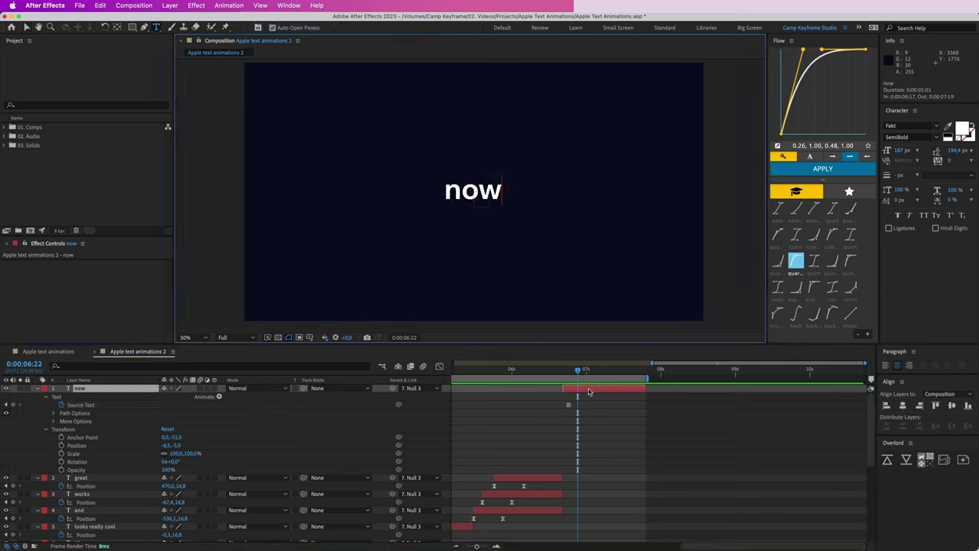
text(you)
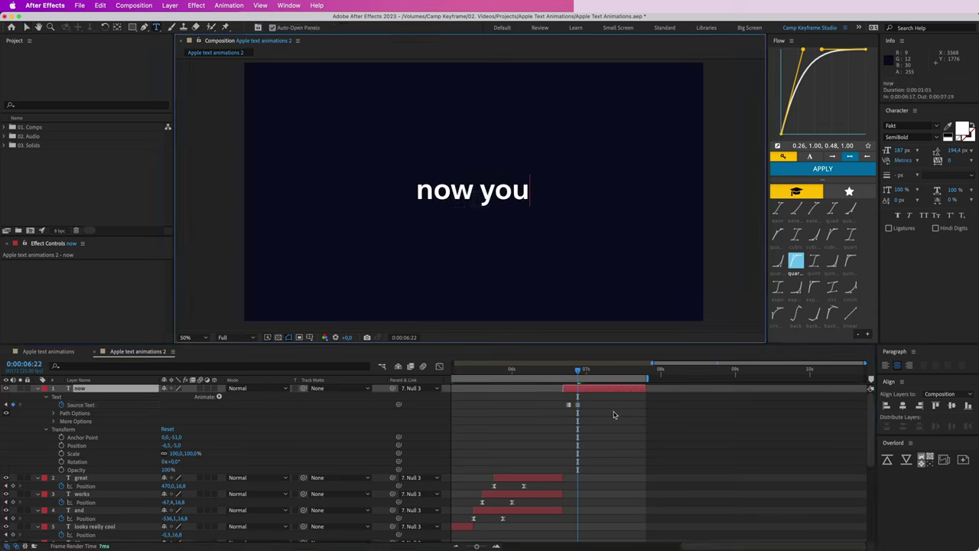
At 0:00:07:00, extend the text layer's wording to "now you can" as another Source Text keyframe.
click(587, 371)
double_click(593, 389)
key(Right)
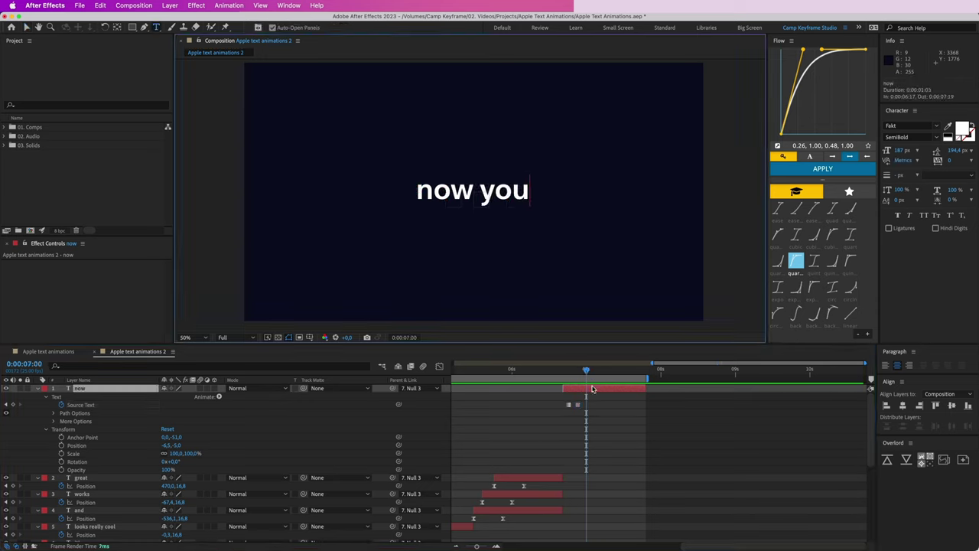
text(can)
key(Escape)
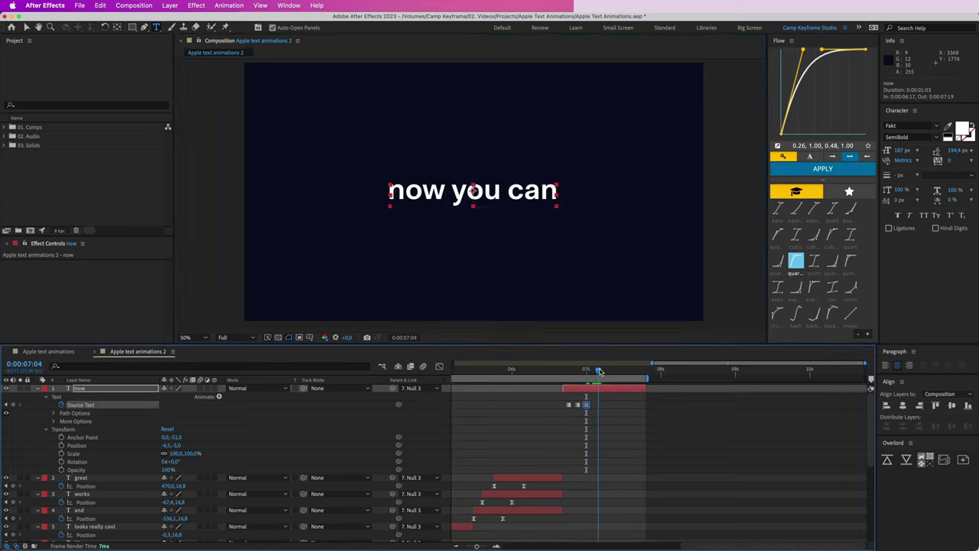
At 0:00:07:05, extend the text layer's wording to "now you can create" as a further Source Text keyframe.
key(Page_Down)
double_click(605, 390)
key(Right)
text(cre)
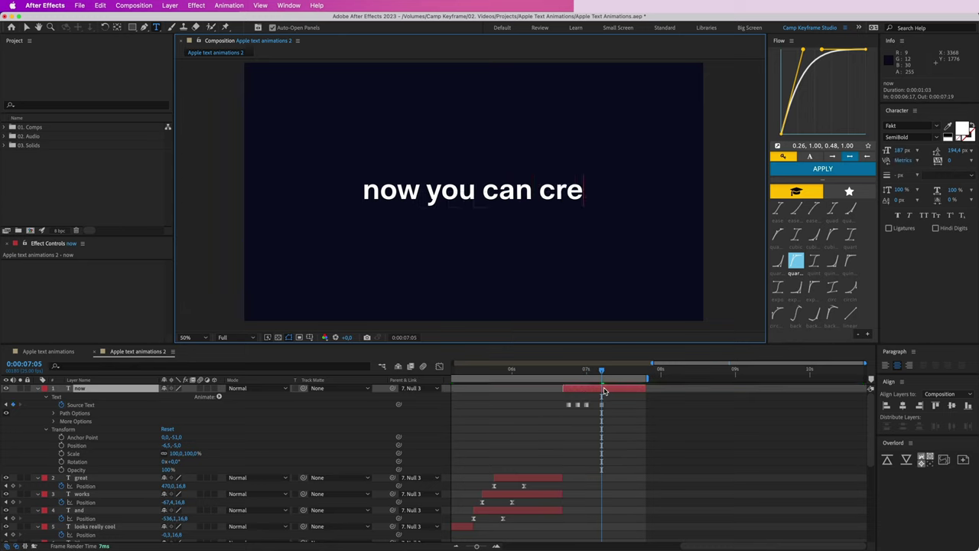
text(ate)
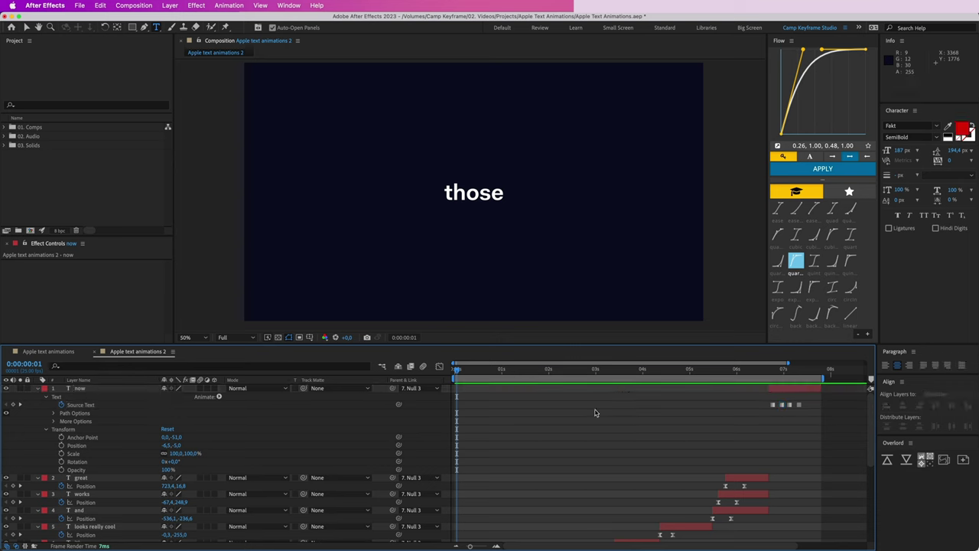
Create a null object directly above the "great", "works" and "and" layers, starting at 0:00:06:08.
key(u)
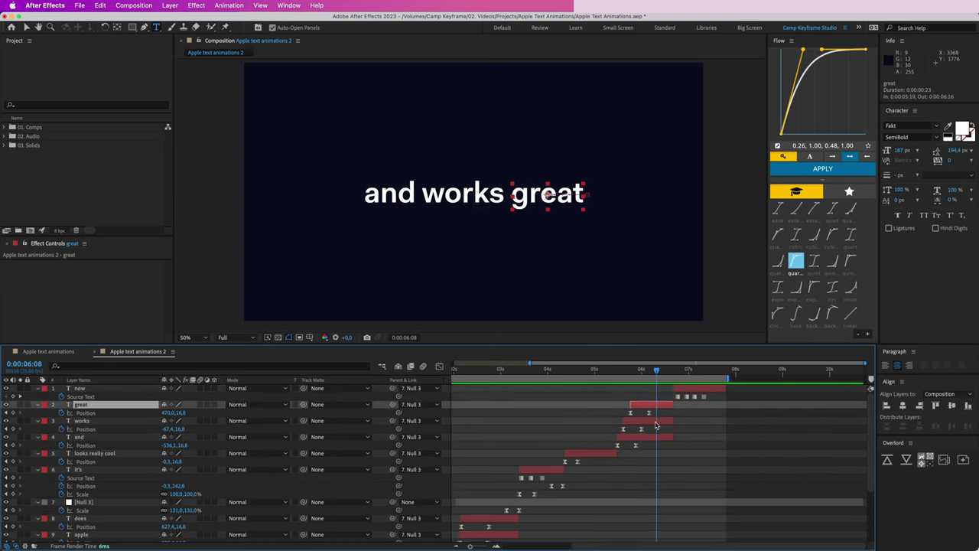
shift+click(653, 439)
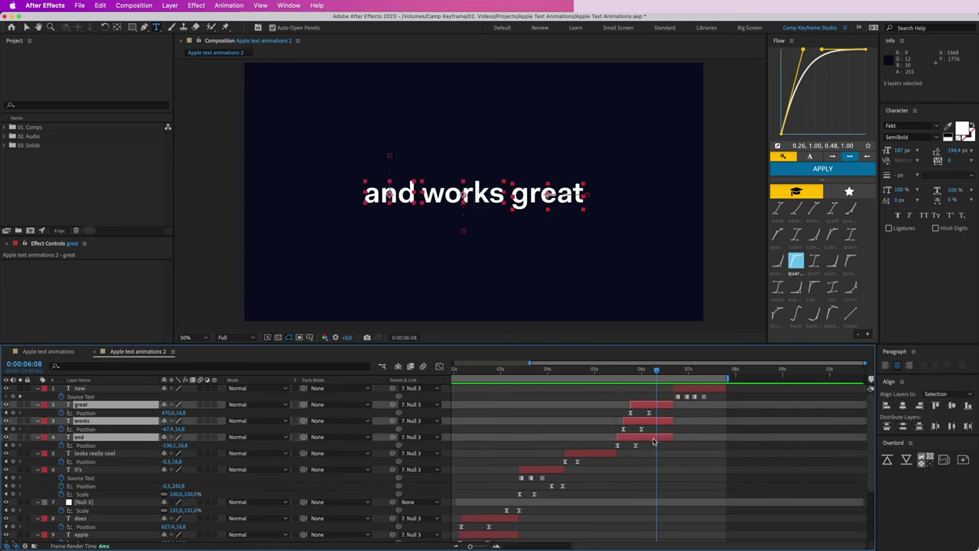
key(super+alt+shift+y)
key(alt+bracketleft)
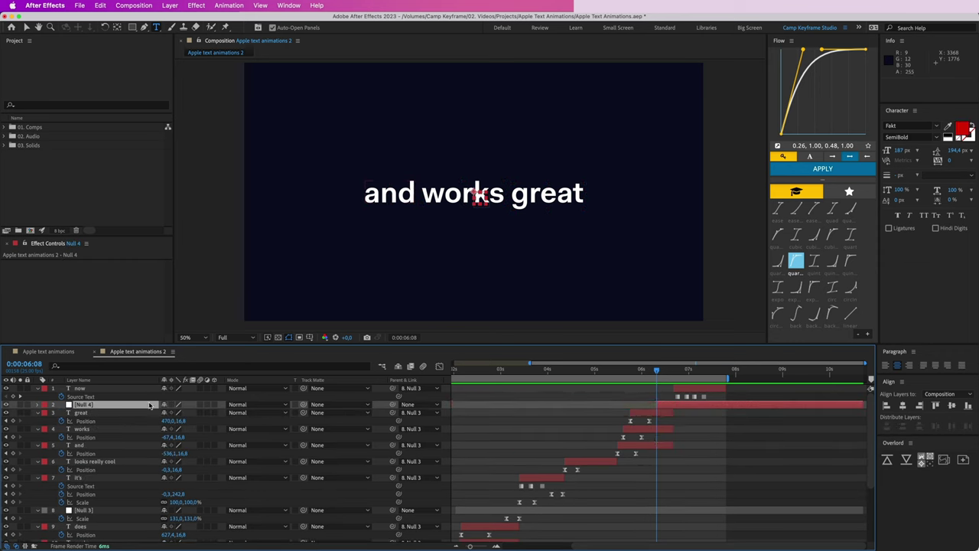
Set the new null's label colour to None and shift the layer to start at 0:00:05:13.
click(46, 405)
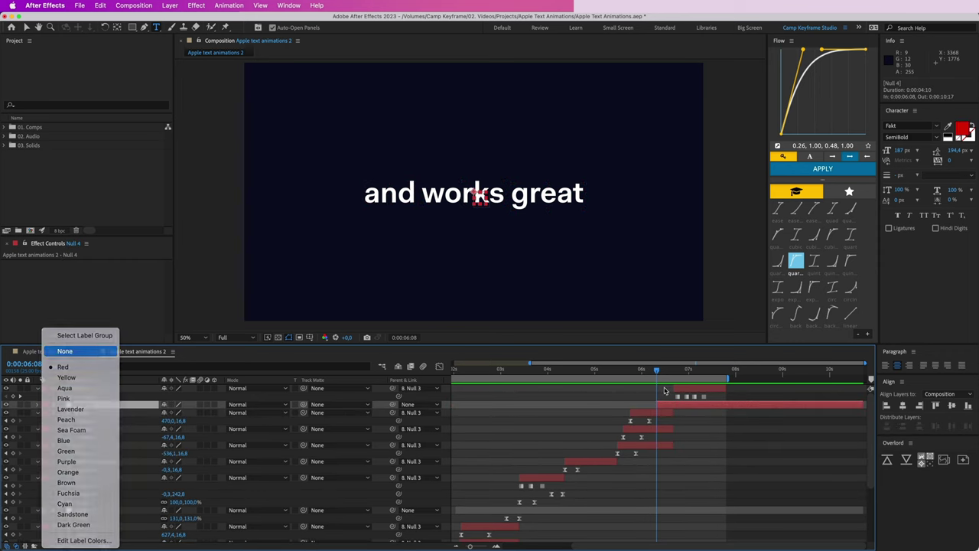
click(69, 354)
drag(671, 408, 634, 408)
Parent the "great", "works" and "and" layers to Null 4.
click(660, 415)
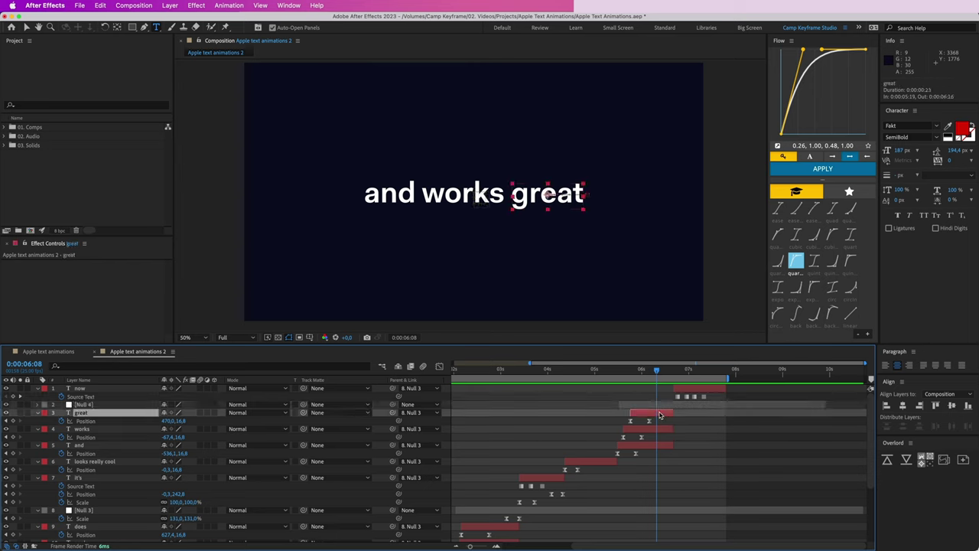
shift+click(659, 444)
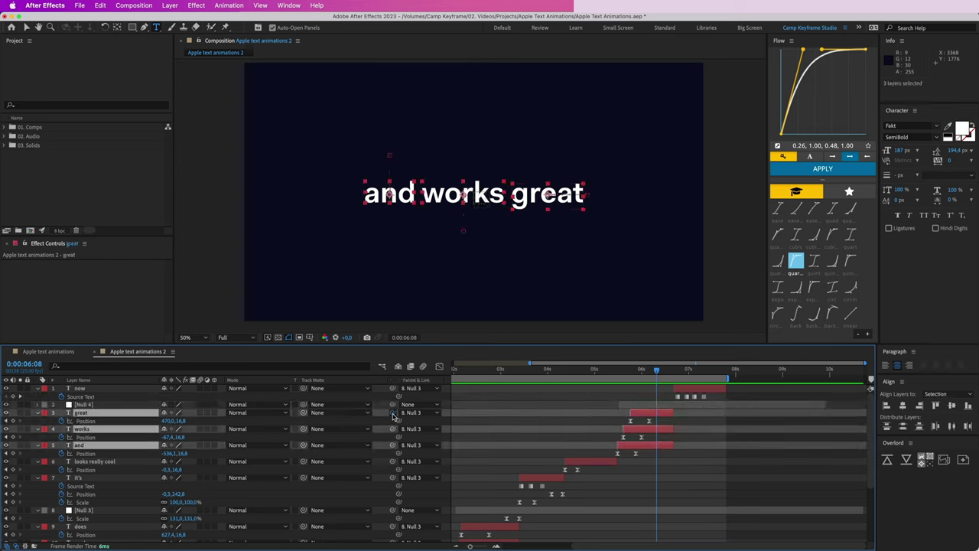
drag(393, 414, 394, 404)
Keyframe Null 4's Scale from 100% at 0:00:06:08 down to about 87% at 0:00:06:16.
click(639, 406)
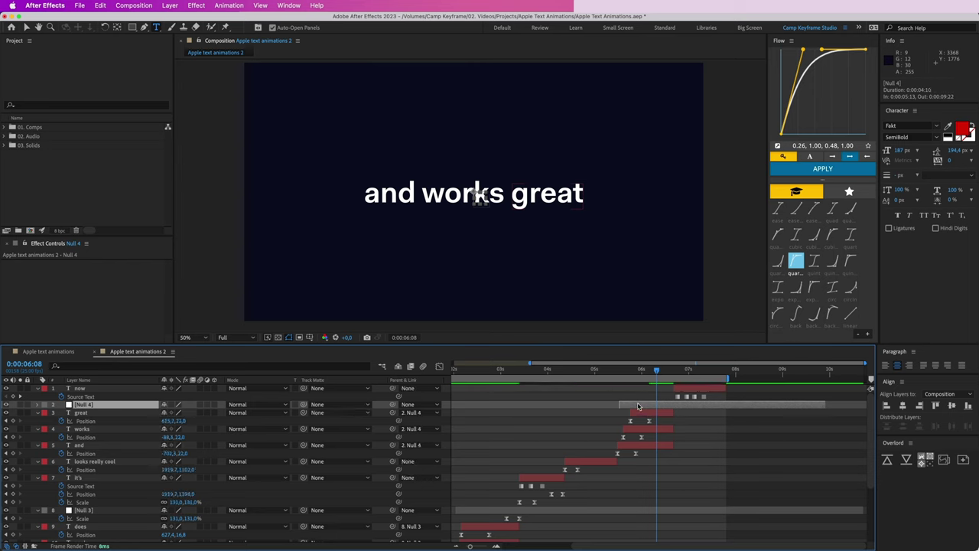
key(s)
click(63, 412)
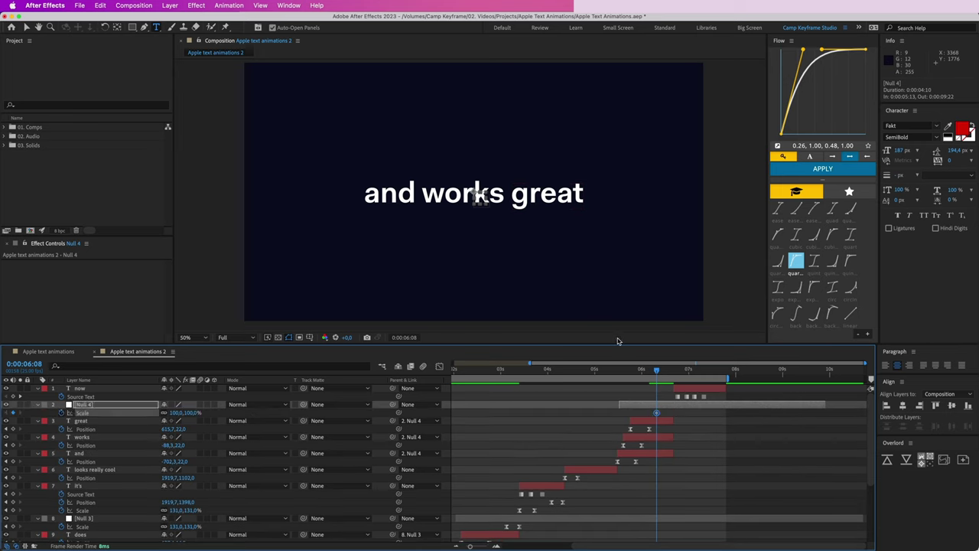
drag(656, 373, 671, 370)
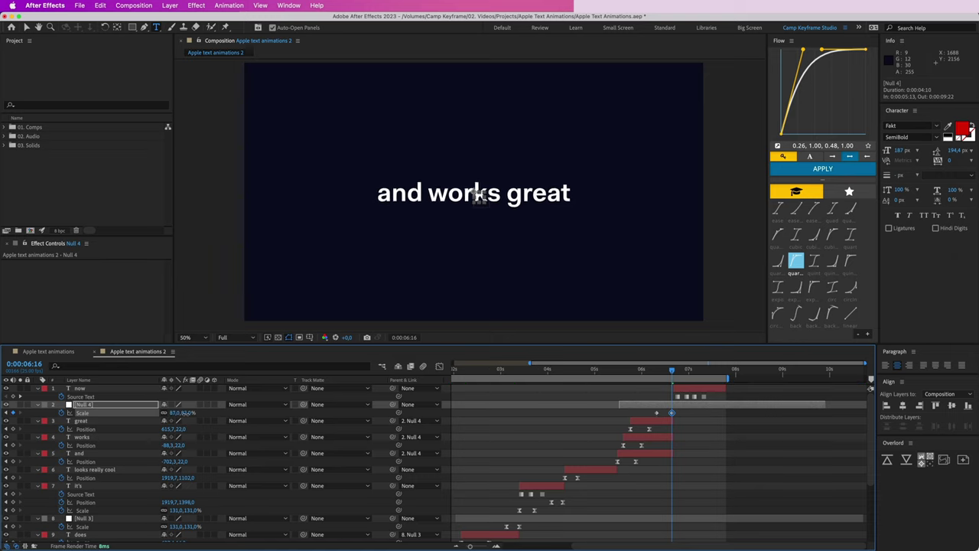
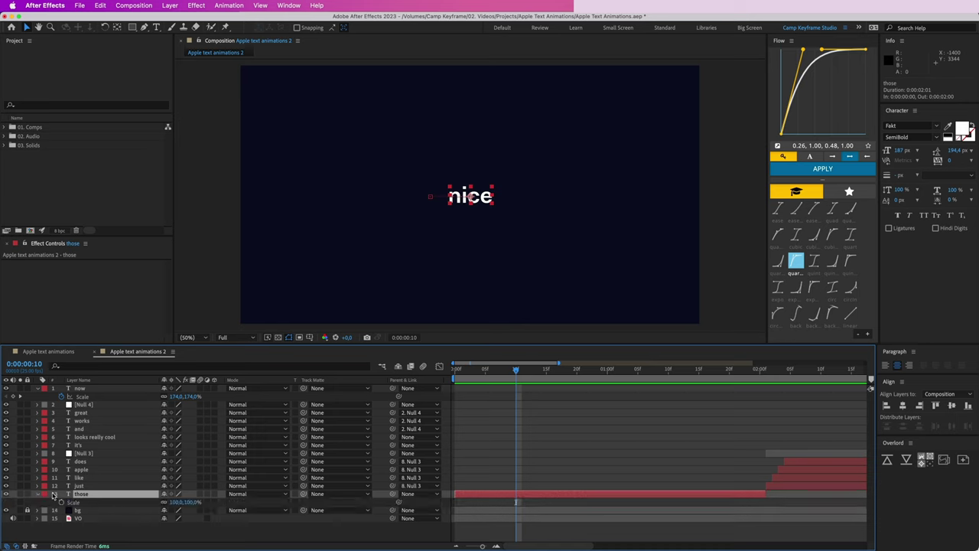
Keyframe the "those" layer's Scale at 144% at 0:00:00:00 and 100% at 0:00:00:10.
click(61, 503)
key(Home)
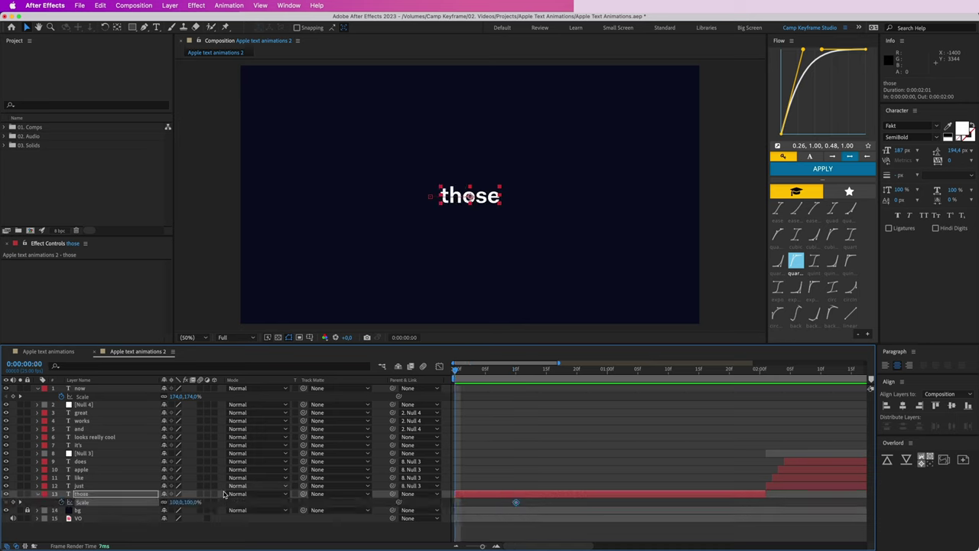
drag(195, 503, 212, 503)
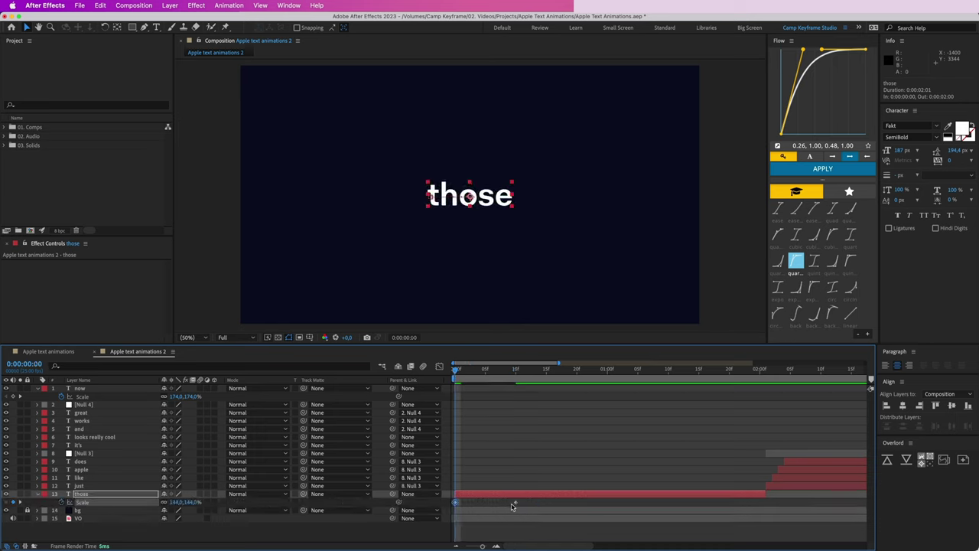
Apply Easy Ease to both Scale keyframes of the "those" layer.
drag(527, 500, 440, 509)
right_click(454, 503)
mouse_move(490, 542)
click(613, 478)
Reshape the "those" layer's Scale speed graph so the motion starts fast and slows into the last keyframe.
click(435, 367)
click(459, 397)
drag(465, 395, 441, 396)
drag(505, 395, 461, 397)
click(440, 367)
click(457, 399)
Preview the whole text animation from 0:00:00:00.
key(minus)
key(minus)
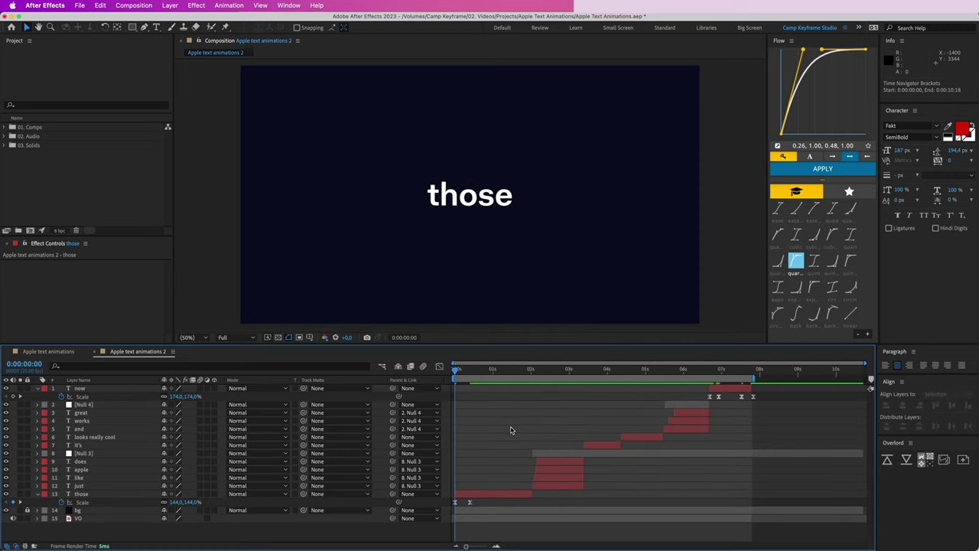
key(space)
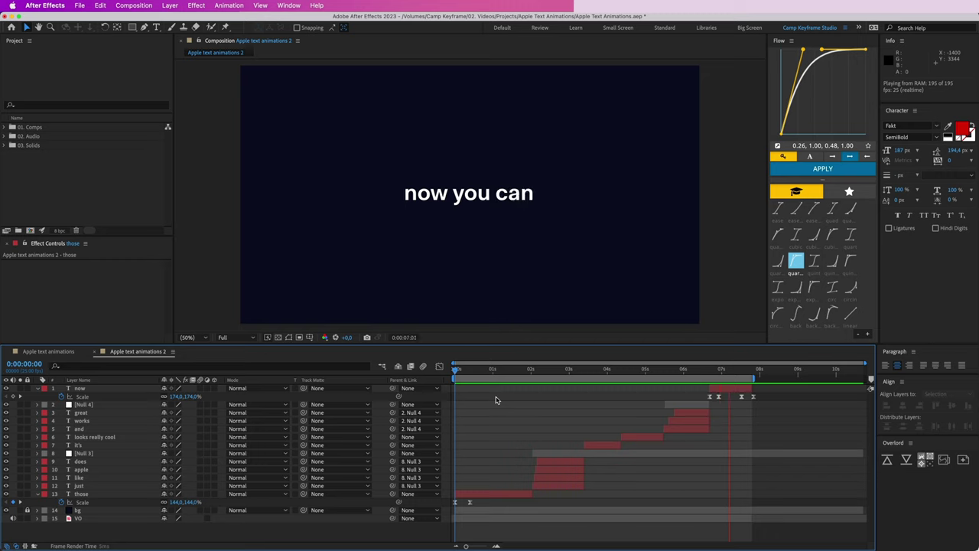
Trim the end of Null 3 to match the end of the "just like apple does" word layers.
click(611, 456)
key(alt+bracketright)
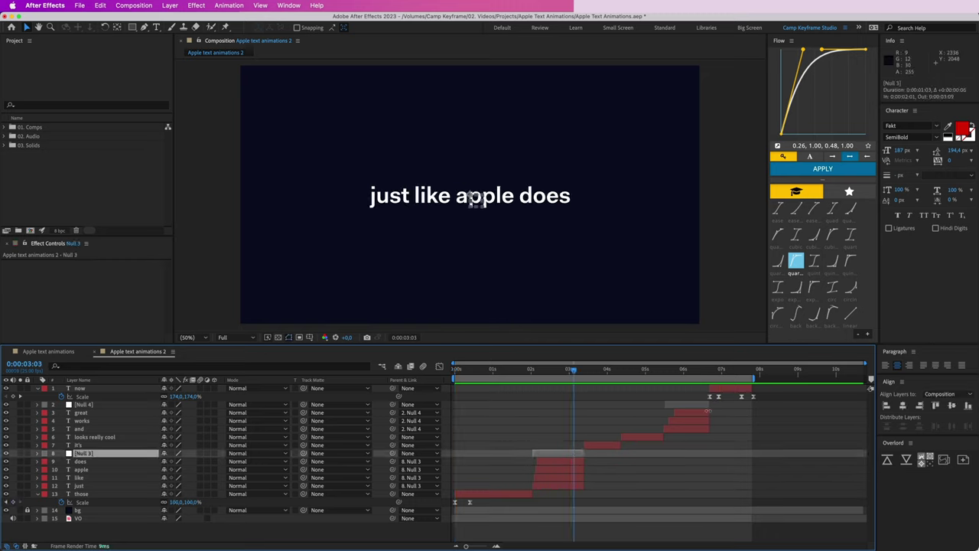
click(687, 397)
Duplicate the bg layer and shift the copy to start at 0:00:02:01, where the "just" layer begins.
key(u)
key(u)
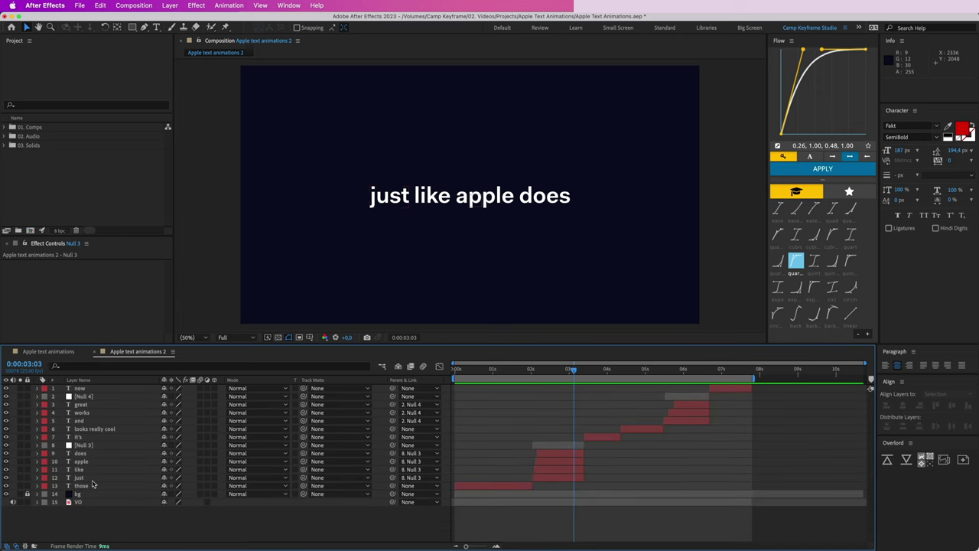
click(91, 496)
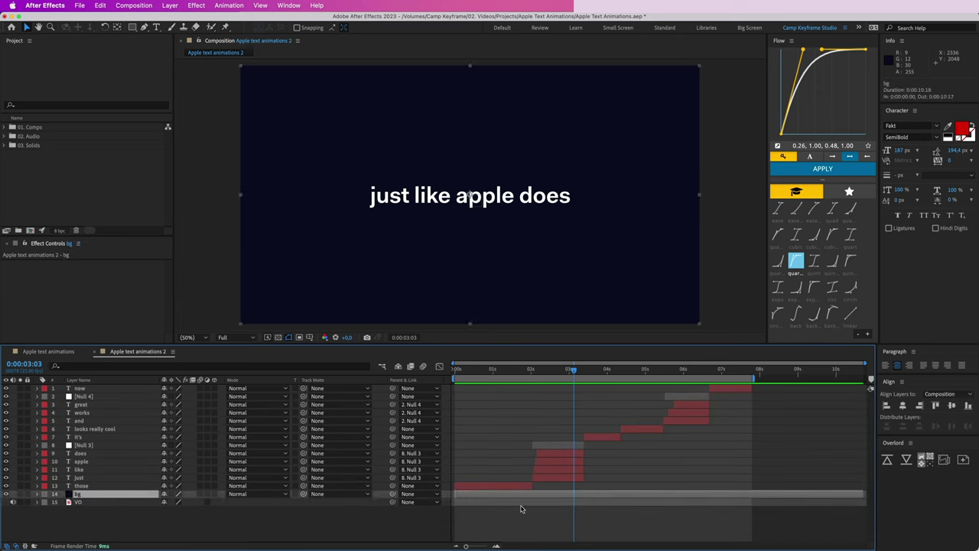
key(super+d)
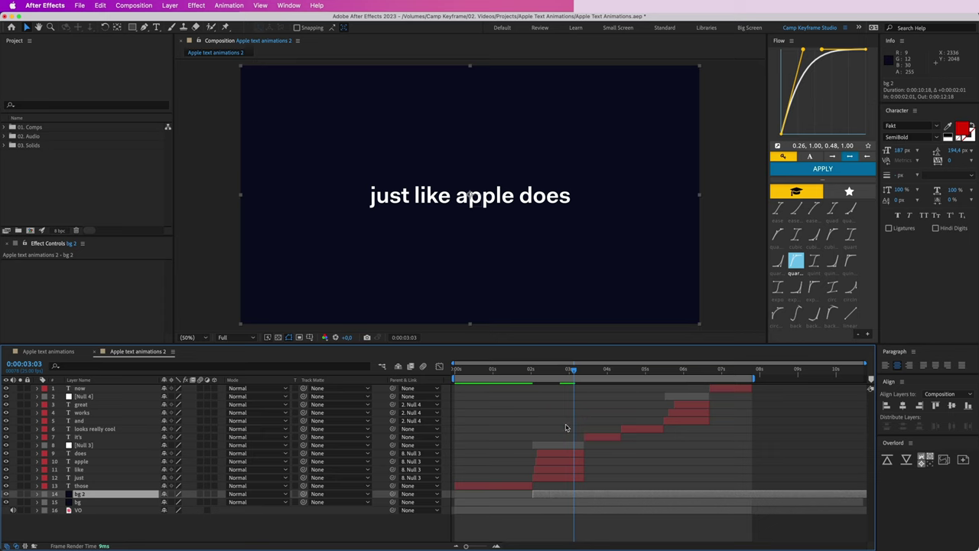
Set the solid colour of the bg 2 layer to white, ffffff.
click(169, 5)
click(186, 33)
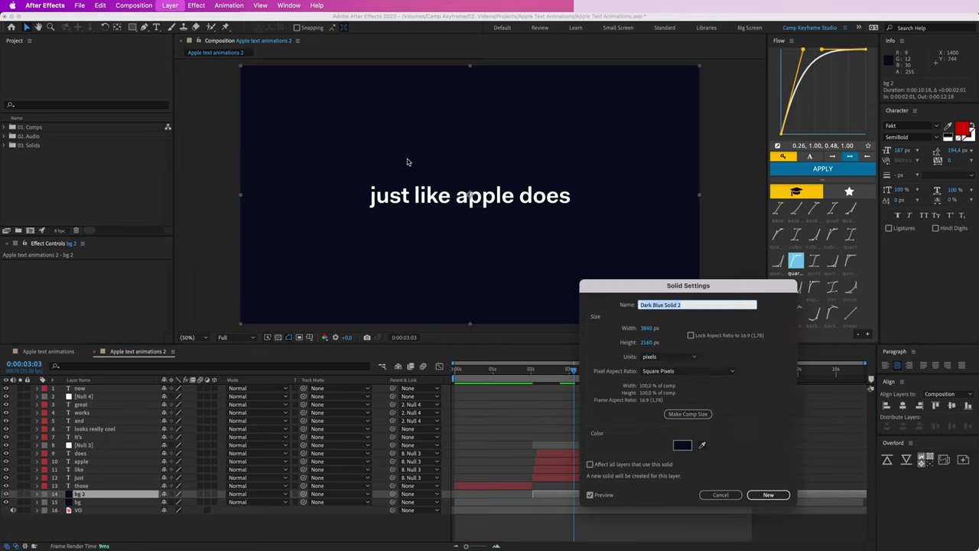
click(682, 445)
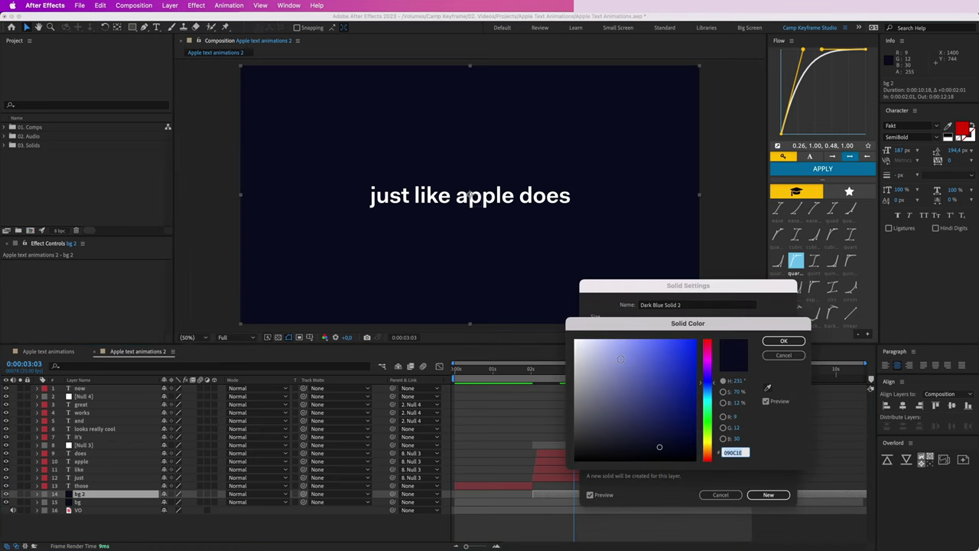
text(ffffff)
key(Return)
key(Return)
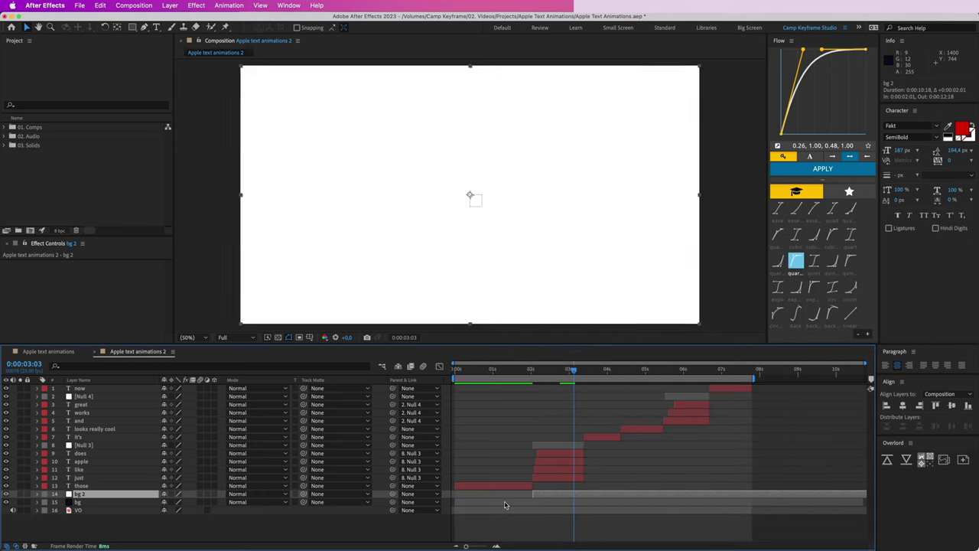
Copy the hex colour 090C1E from the original bg layer's solid settings without changing the solid.
click(504, 502)
click(170, 6)
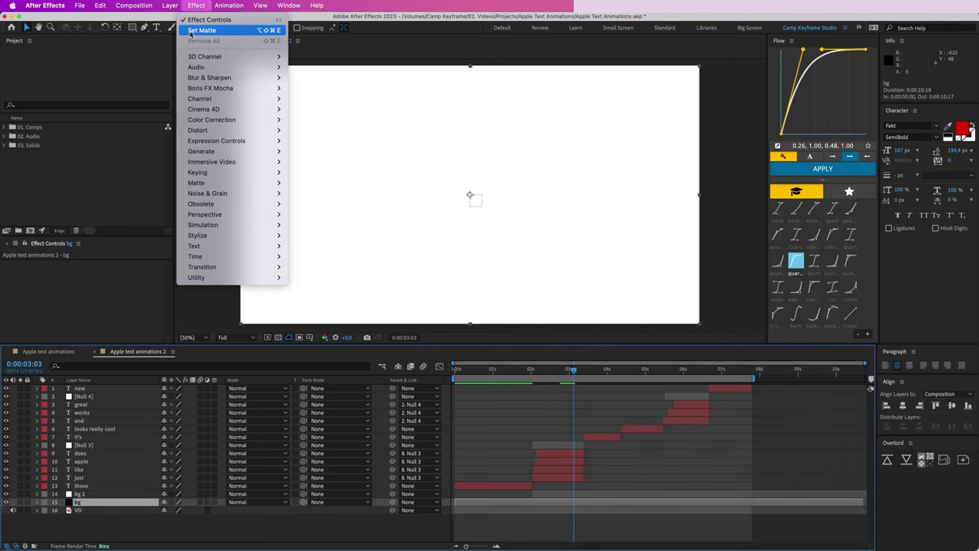
click(183, 30)
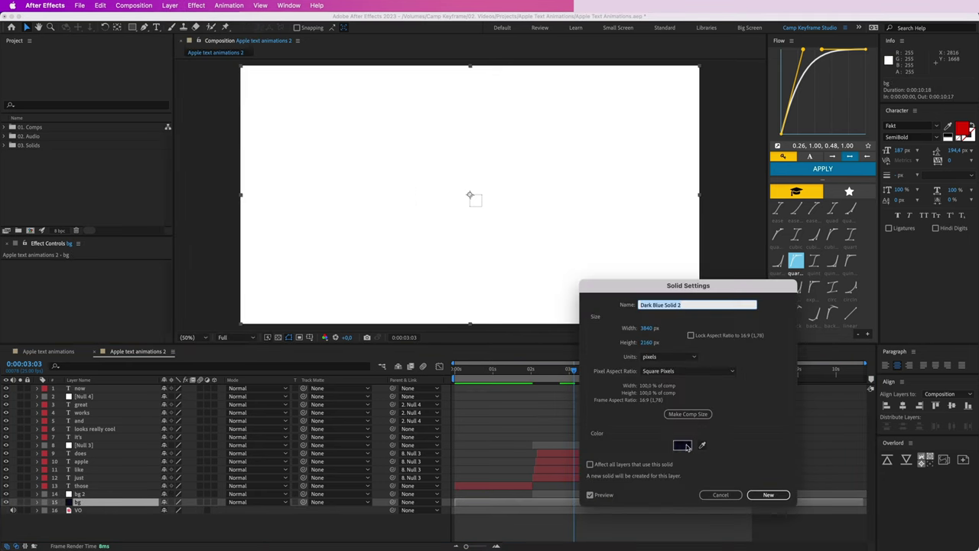
click(683, 445)
key(Escape)
key(Escape)
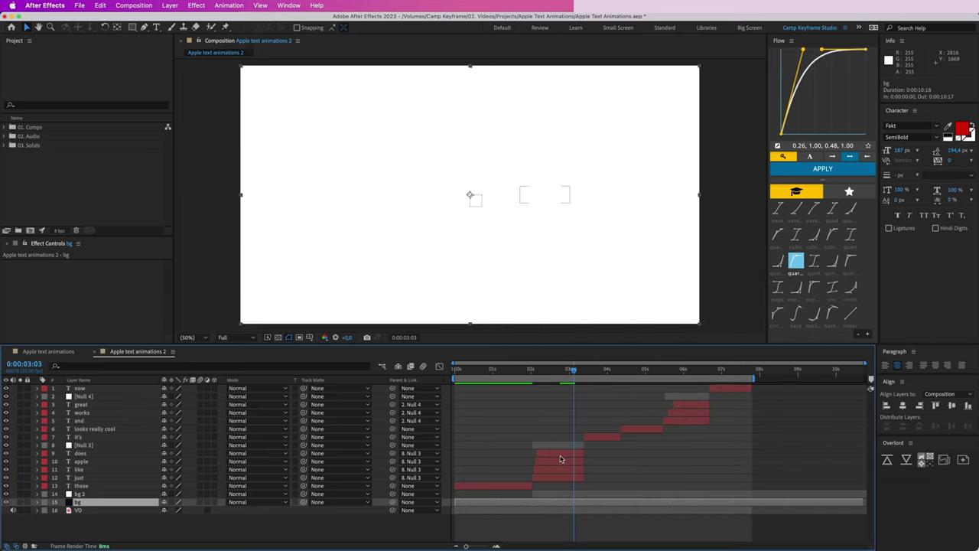
Set the text fill of the "just", "like", "apple" and "does" layers to the dark blue 090C1E.
click(545, 458)
shift+click(555, 477)
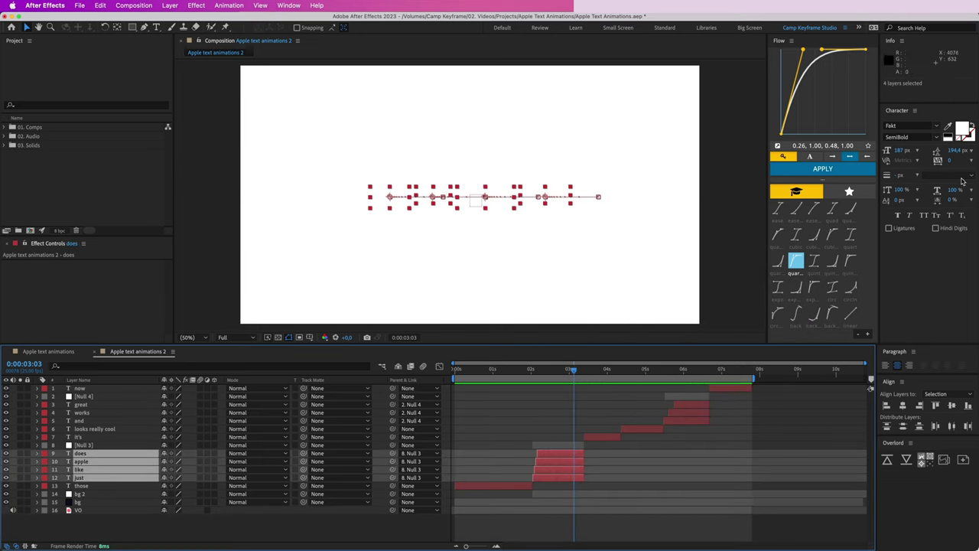
click(963, 132)
key(Return)
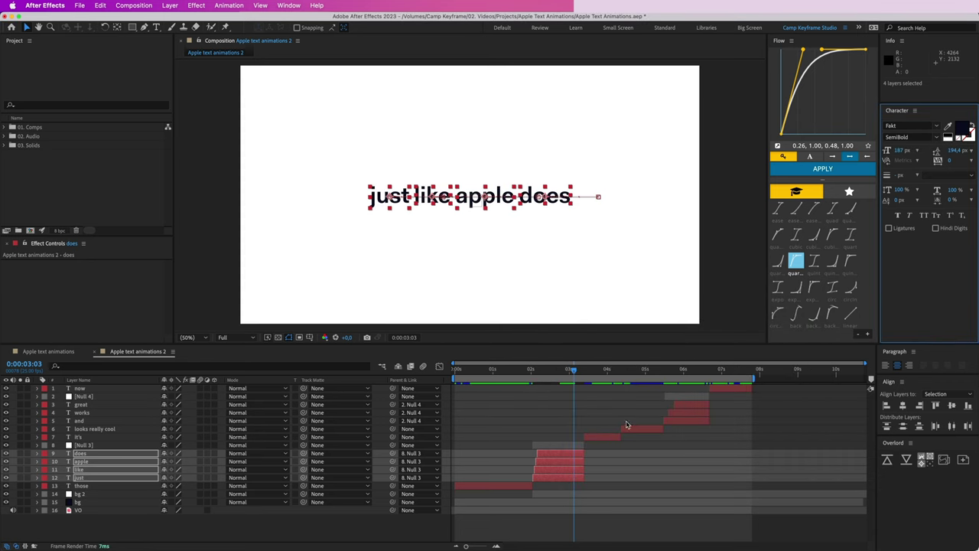
Preview the colour change and trim bg 2 to the "just like apple does" section, ending at 0:00:03:09.
key(space)
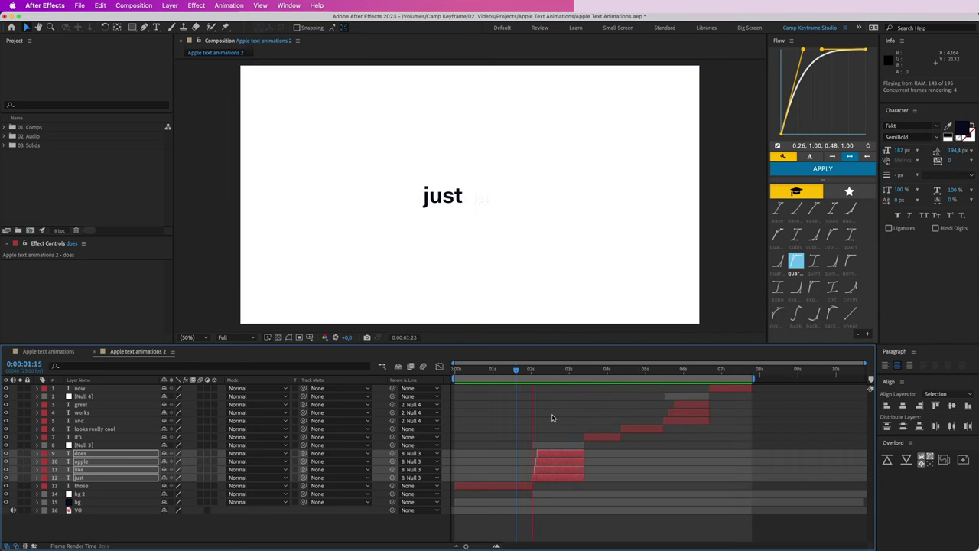
click(588, 498)
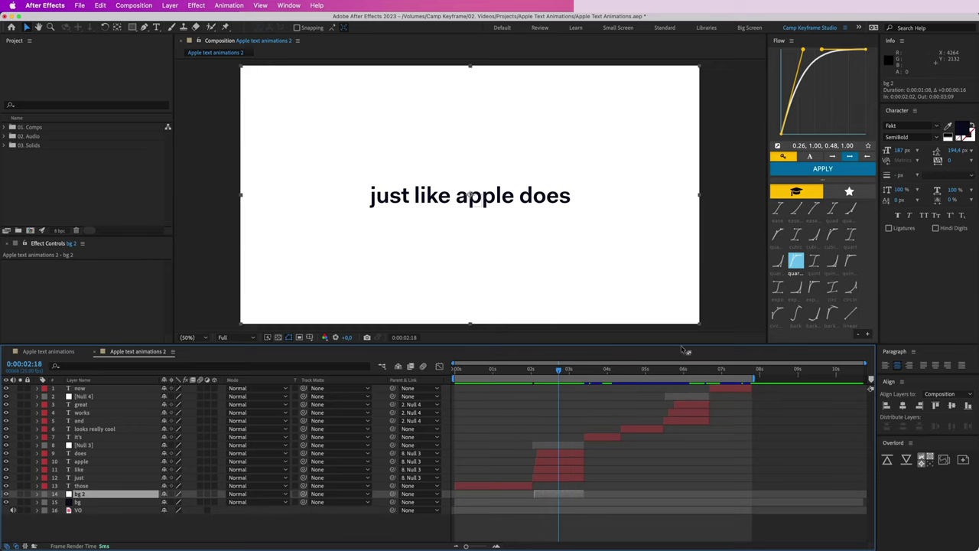
Duplicate the white bg 2 layer and align the copy's start with the "and" layer at 0:00:05:12.
drag(659, 374, 684, 373)
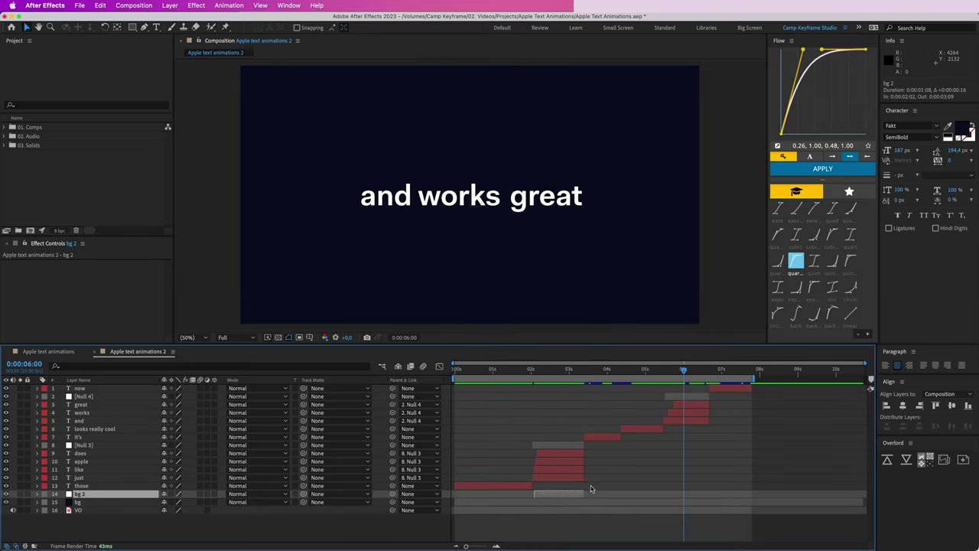
key(ctrl+d)
drag(565, 496, 691, 494)
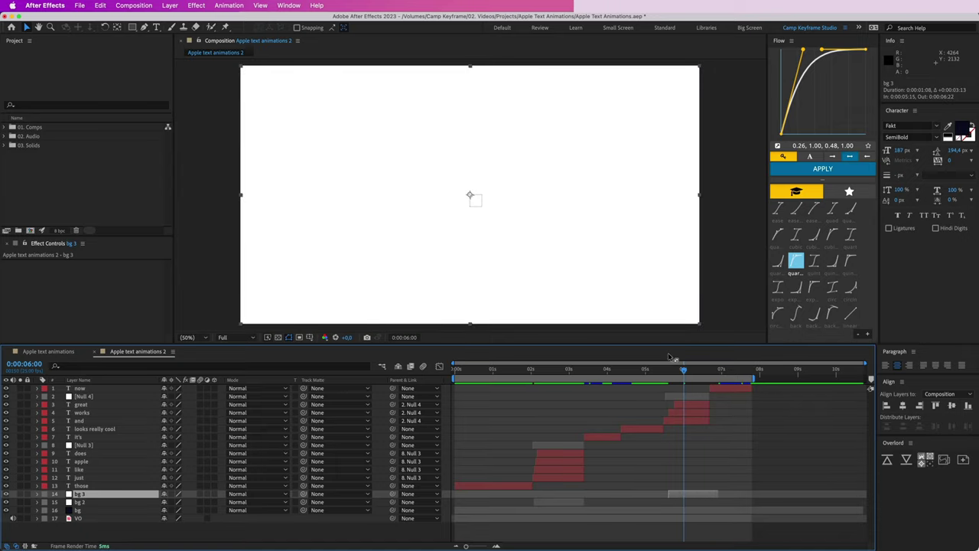
click(664, 372)
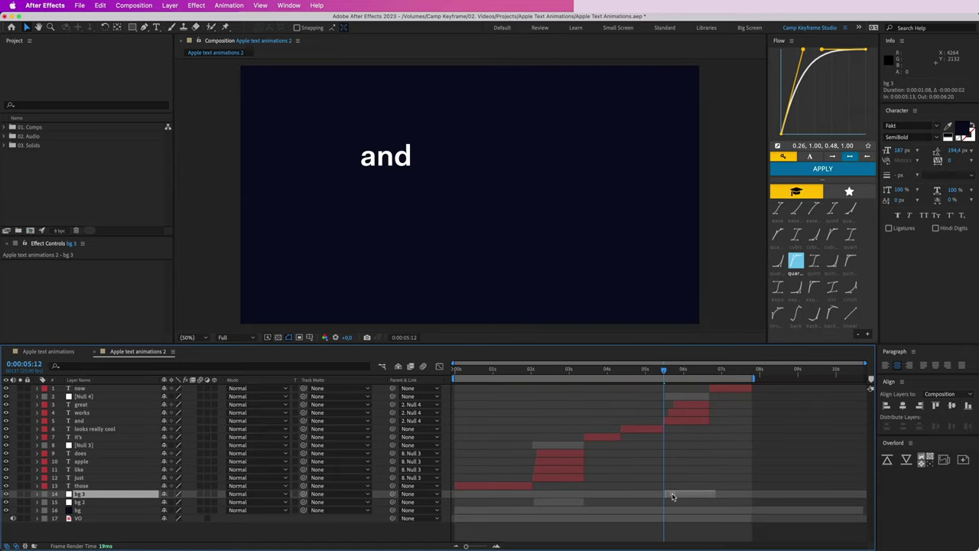
drag(673, 496, 672, 496)
Set the text fill of the "and", "works" and "great" layers to the copied dark blue 090C1E.
click(694, 422)
shift+click(698, 405)
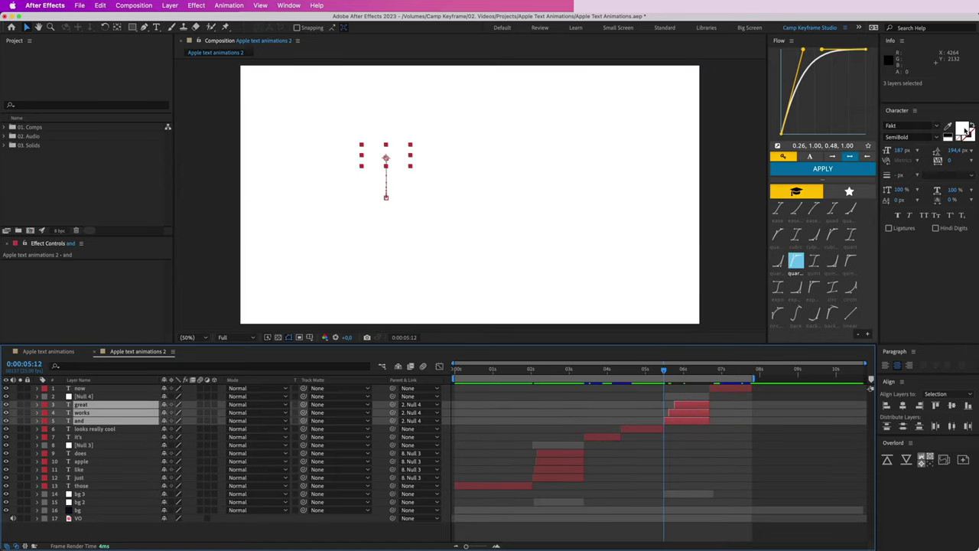
click(965, 131)
key(super+v)
key(Return)
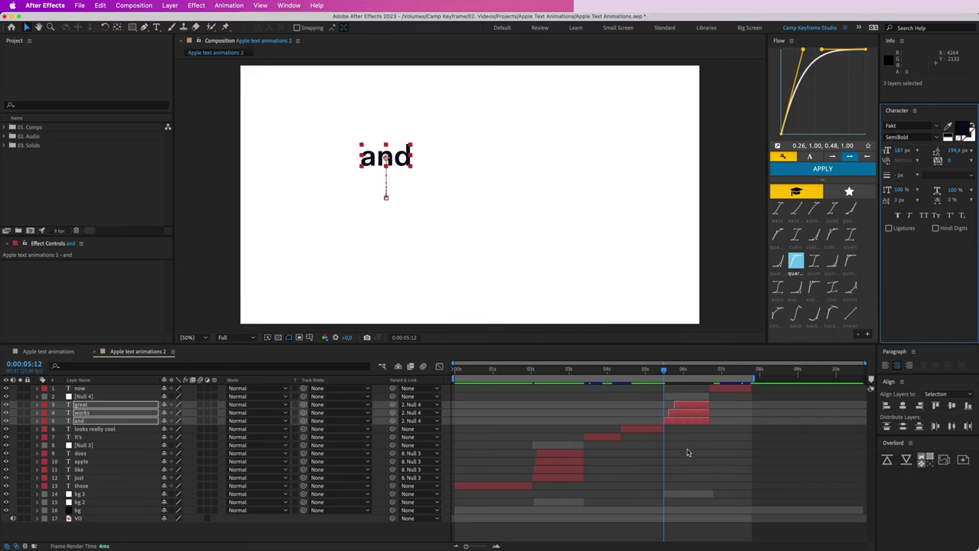
Trim the end of bg 3 to match the end of the "and works great" word layers.
scroll(693, 449, up, 5)
scroll(746, 413, right, 5)
drag(654, 493, 645, 494)
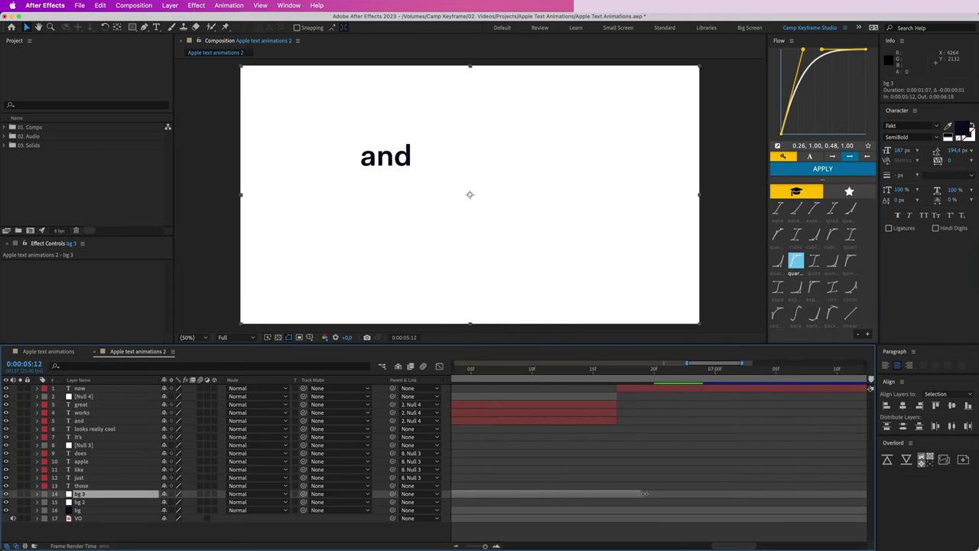
scroll(615, 469, down, 5)
click(609, 453)
Add a Scale keyframe at 131% to the "looks really cool" layer at 0:00:04:13.
drag(569, 371, 624, 372)
click(639, 433)
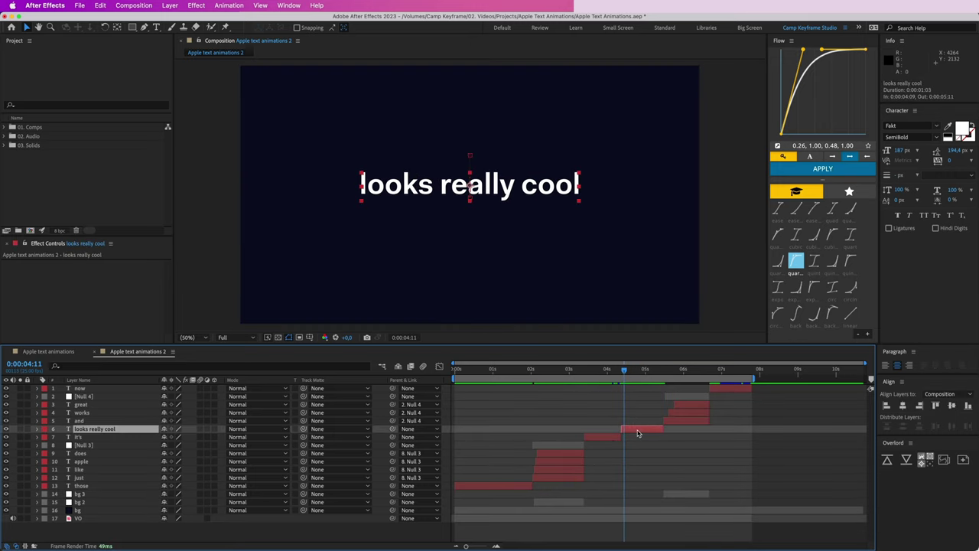
click(628, 372)
key(s)
click(61, 437)
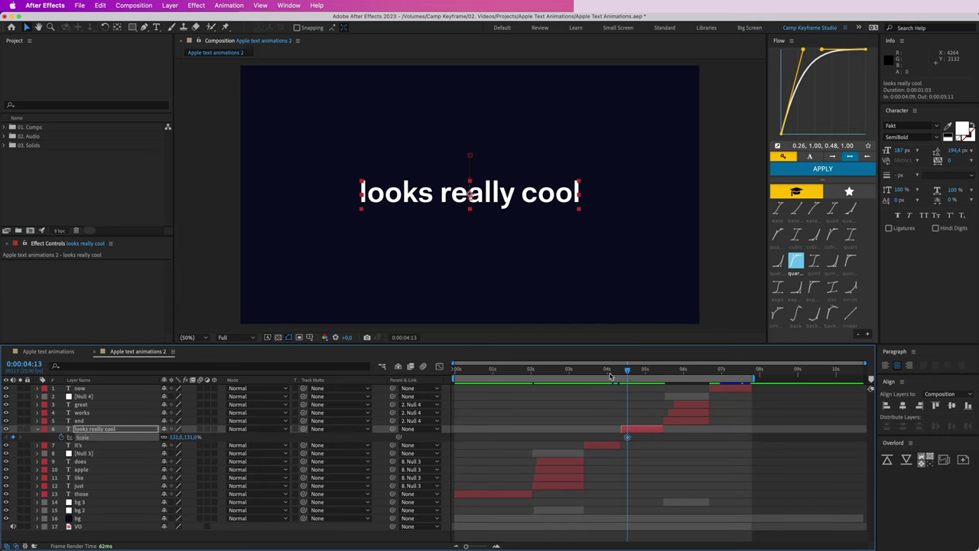
Add a 154% Scale keyframe to "looks really cool", then move the first keyframe to the layer's start and the second to 0:00:05:15.
drag(647, 372, 659, 372)
drag(188, 437, 206, 437)
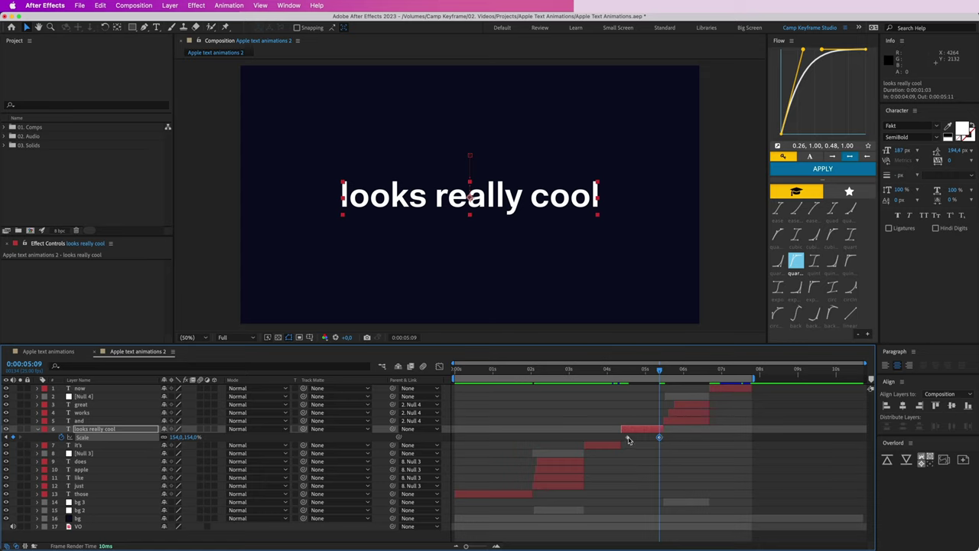
drag(660, 437, 668, 437)
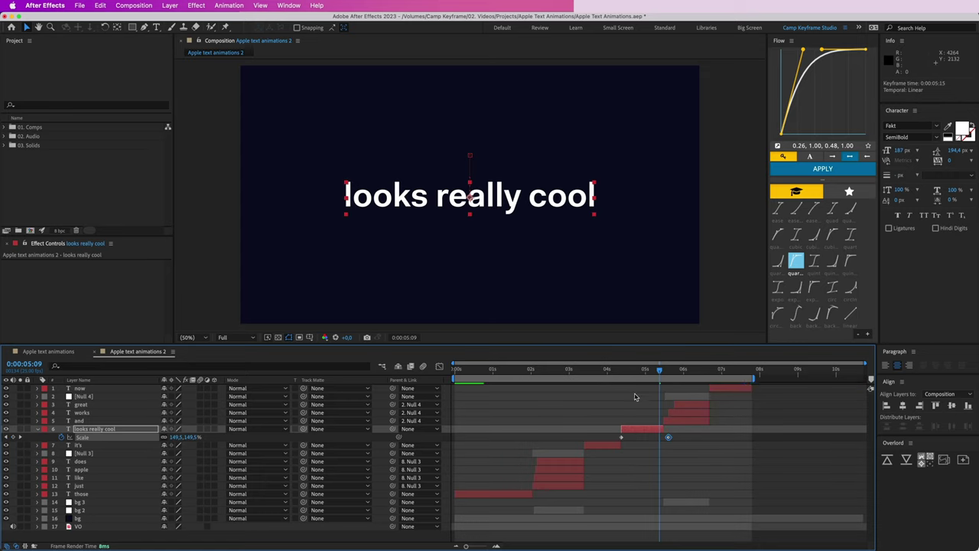
Preview the whole animation to check the "looks really cool" scale-up and the alternating backgrounds.
drag(617, 371, 590, 372)
click(597, 399)
key(space)
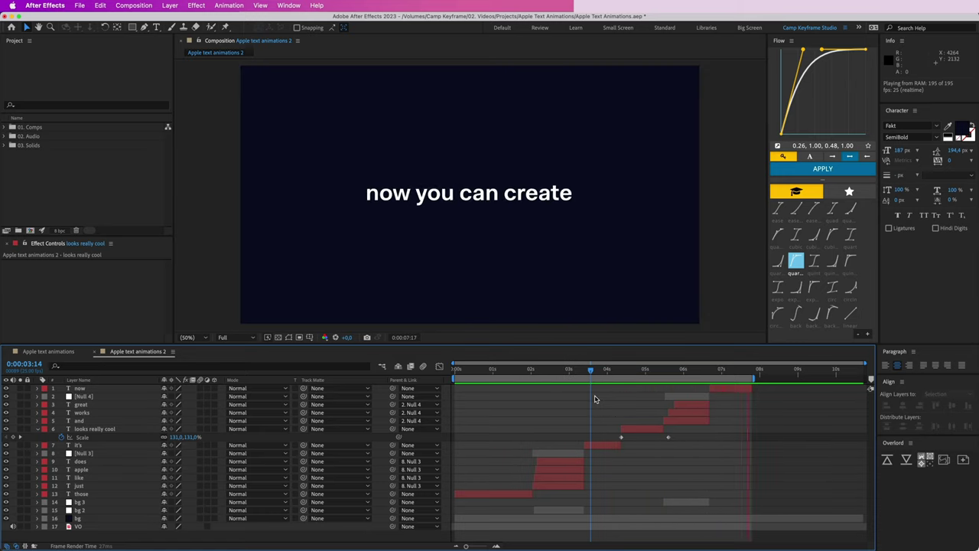
key(space)
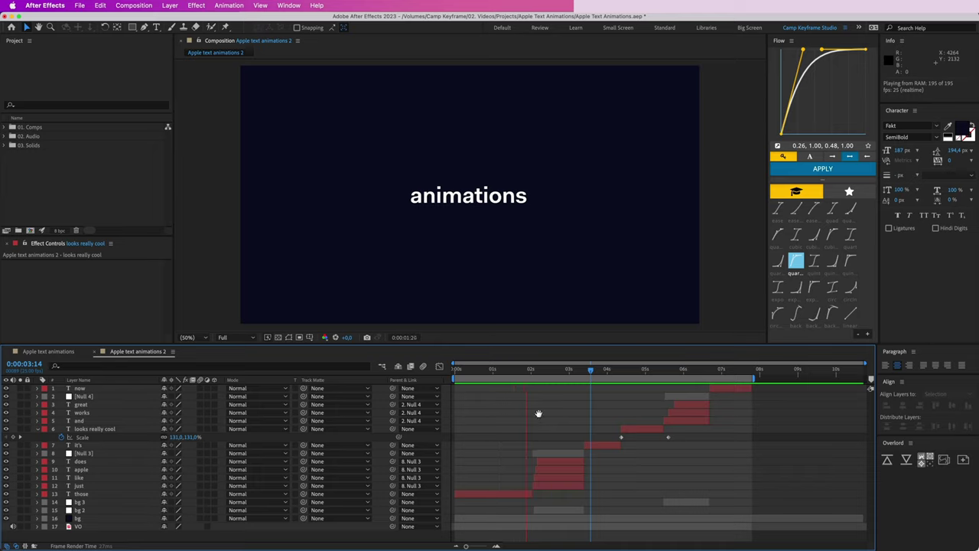